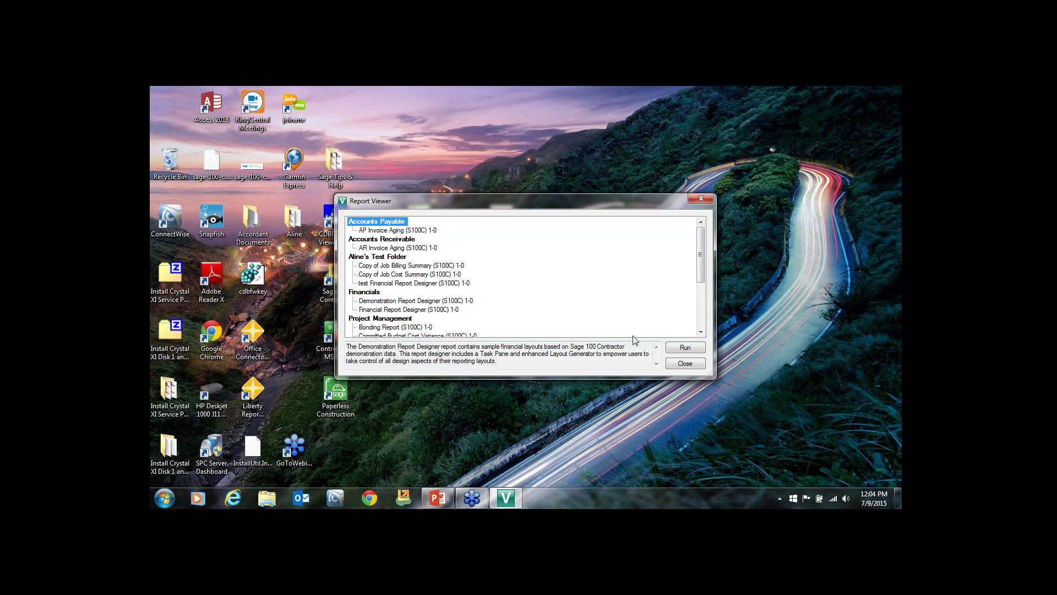
Close the Report Viewer report list to return to the Sage Intelligence desktop shortcuts.
left_click(686, 364)
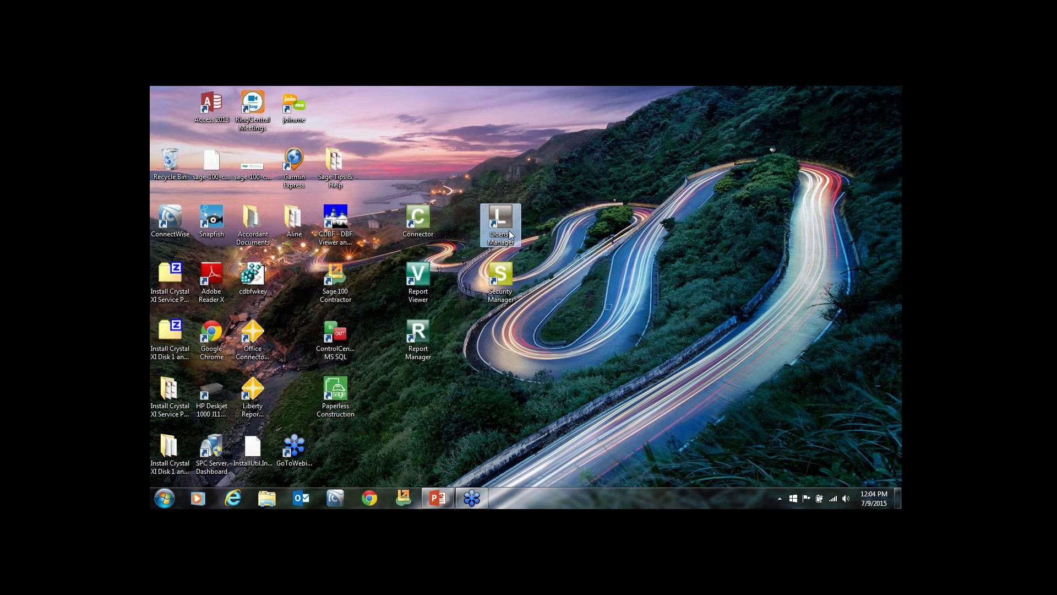
Log in to Security Manager and add a new role named 'Project manager'.
double_click(509, 275)
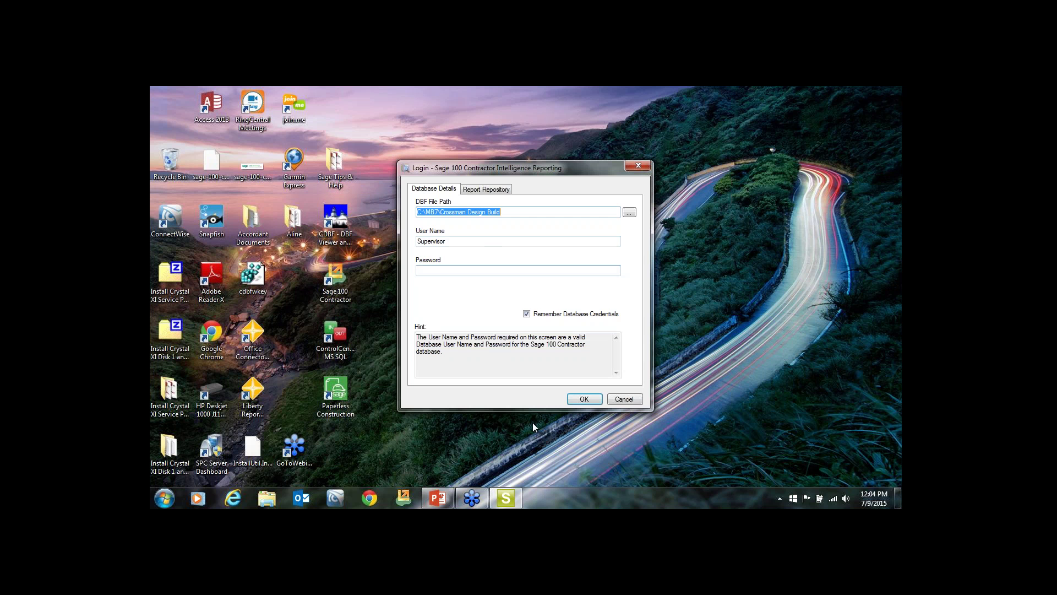
left_click(582, 401)
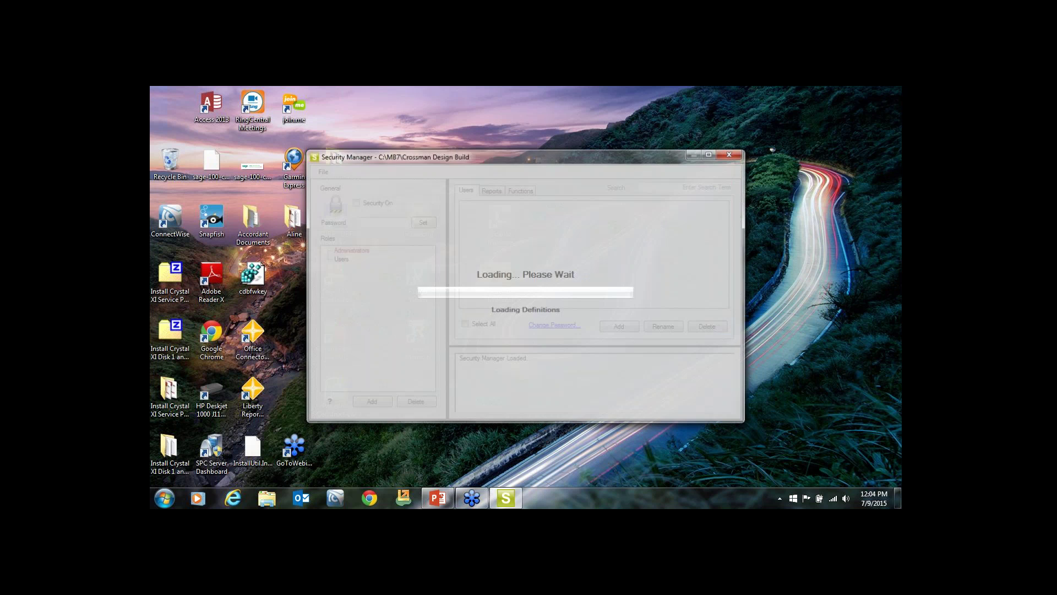
left_click(342, 259)
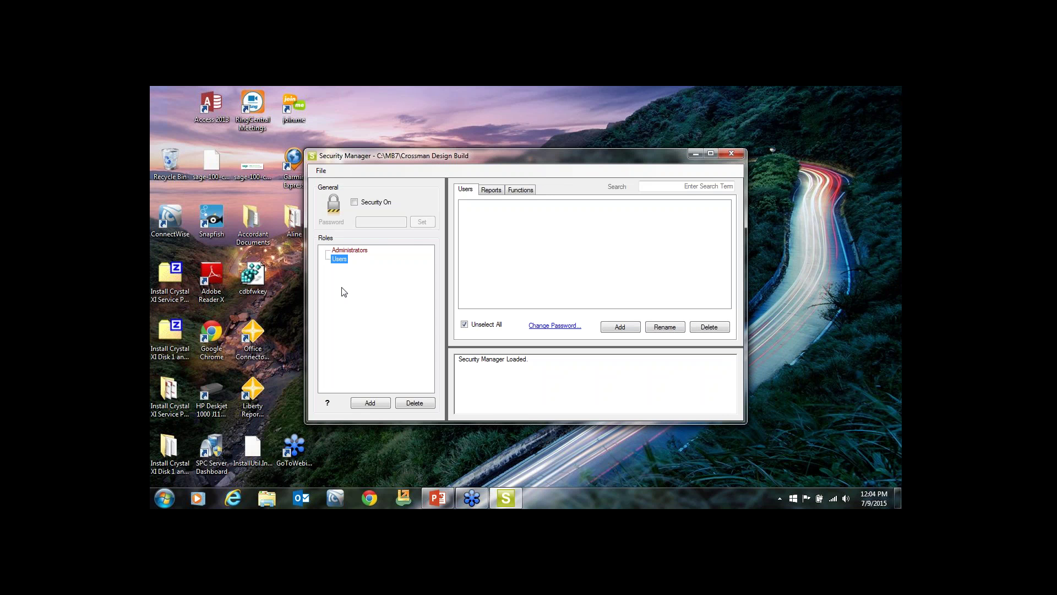
left_click(365, 404)
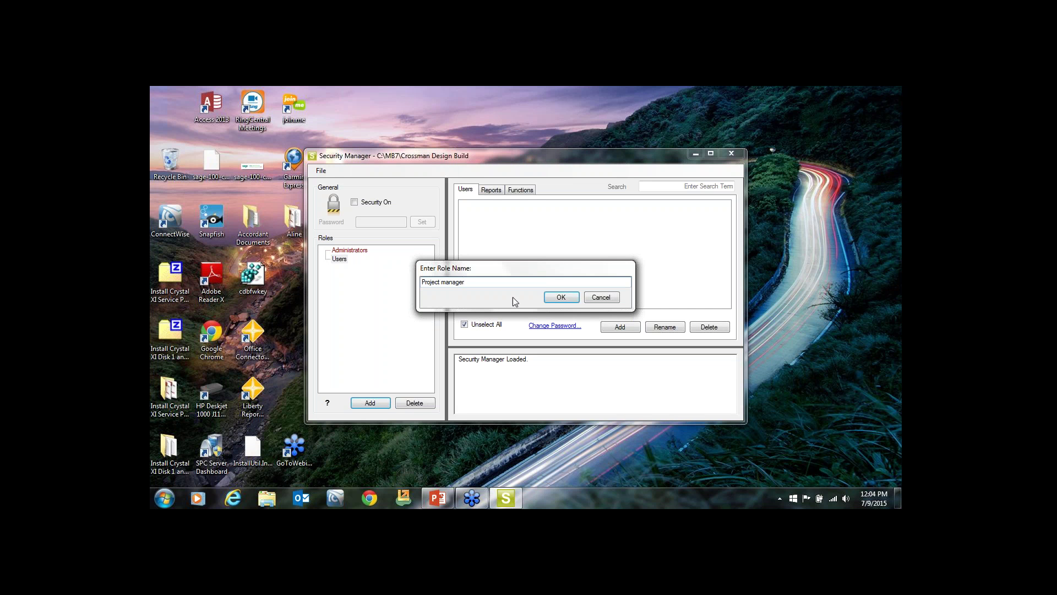
left_click(559, 300)
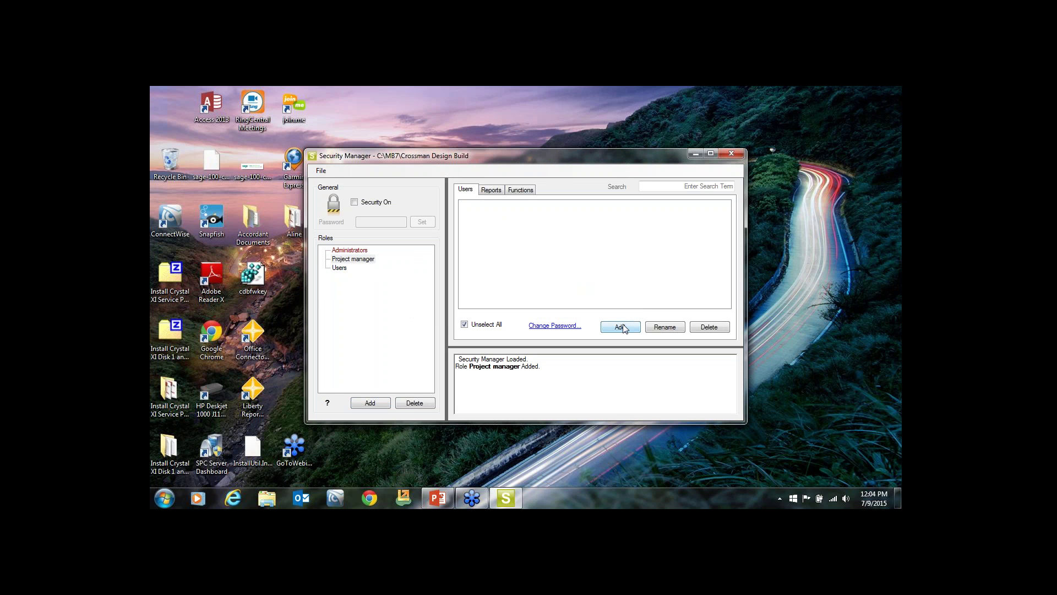
Review the new role's Reports and Functions permissions, then close Security Manager.
left_click(491, 189)
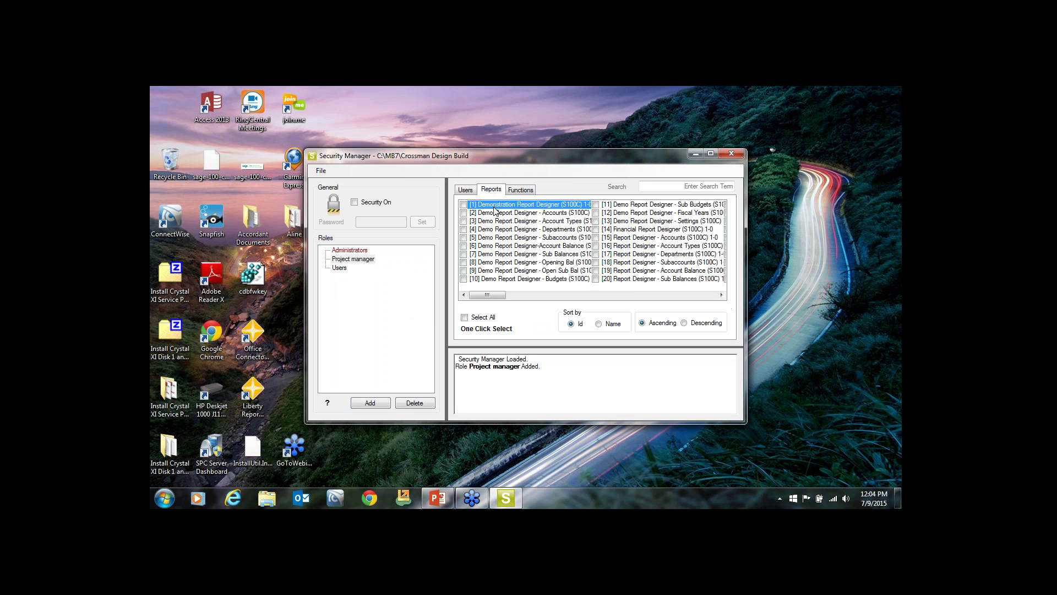
left_click(532, 190)
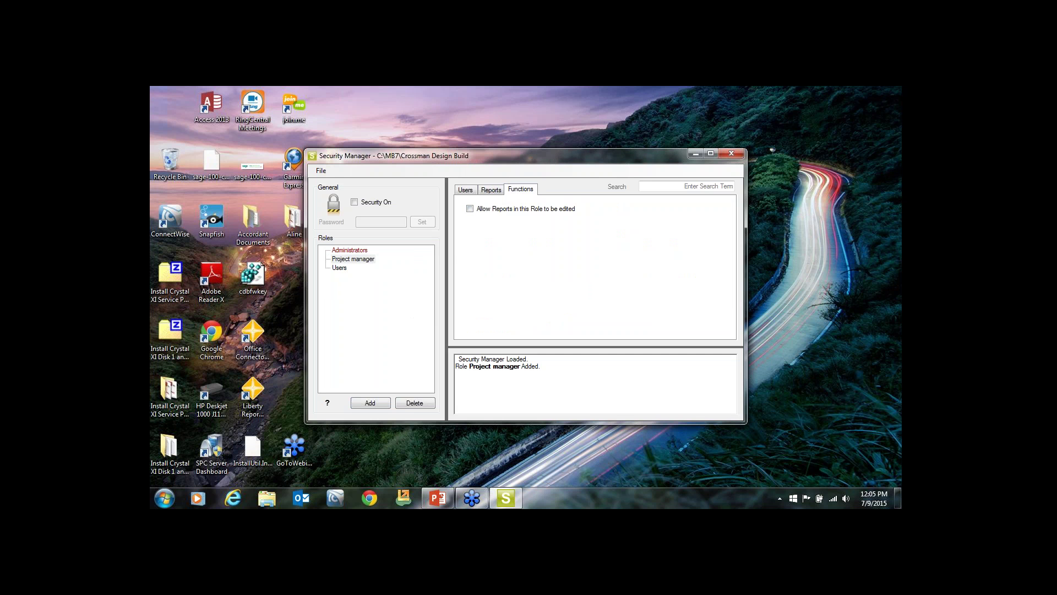
left_click(731, 154)
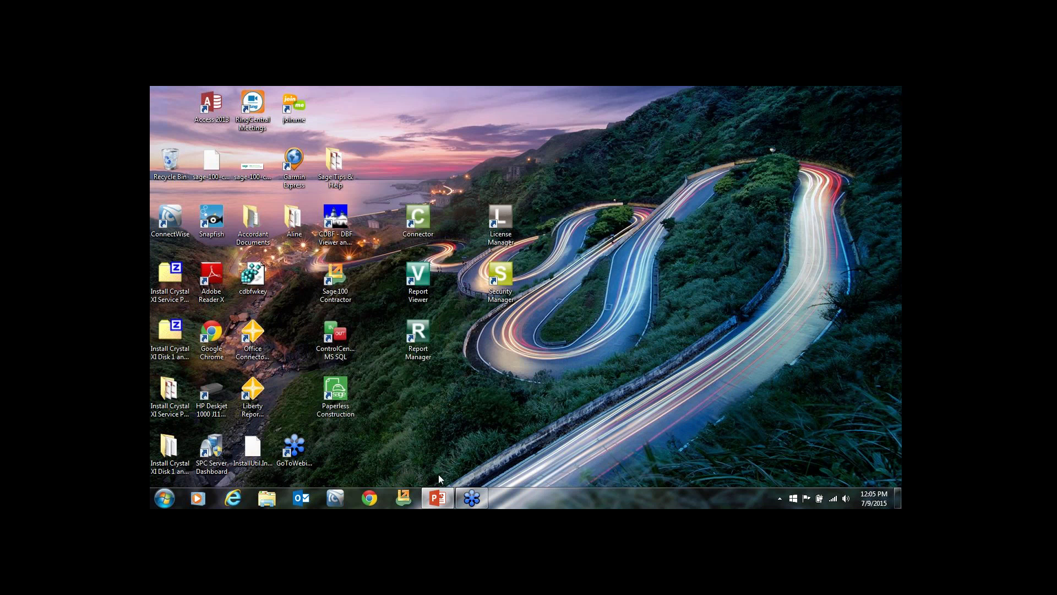
Present The Components slide, advance to 'A Preview of Sage Intelligence Reporting', then end the show.
left_click(437, 497)
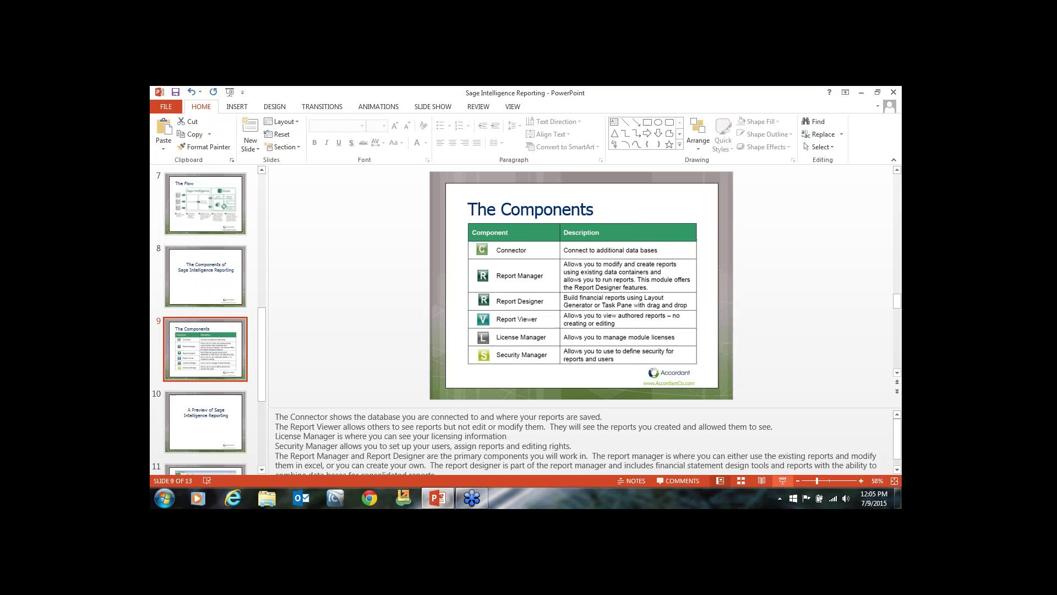
left_click(782, 481)
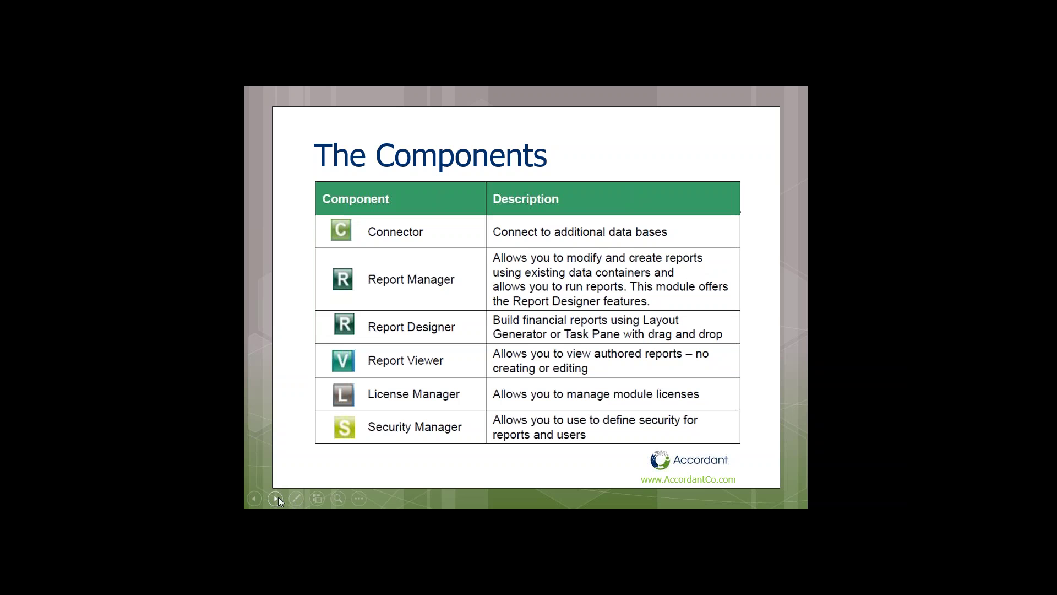
left_click(276, 498)
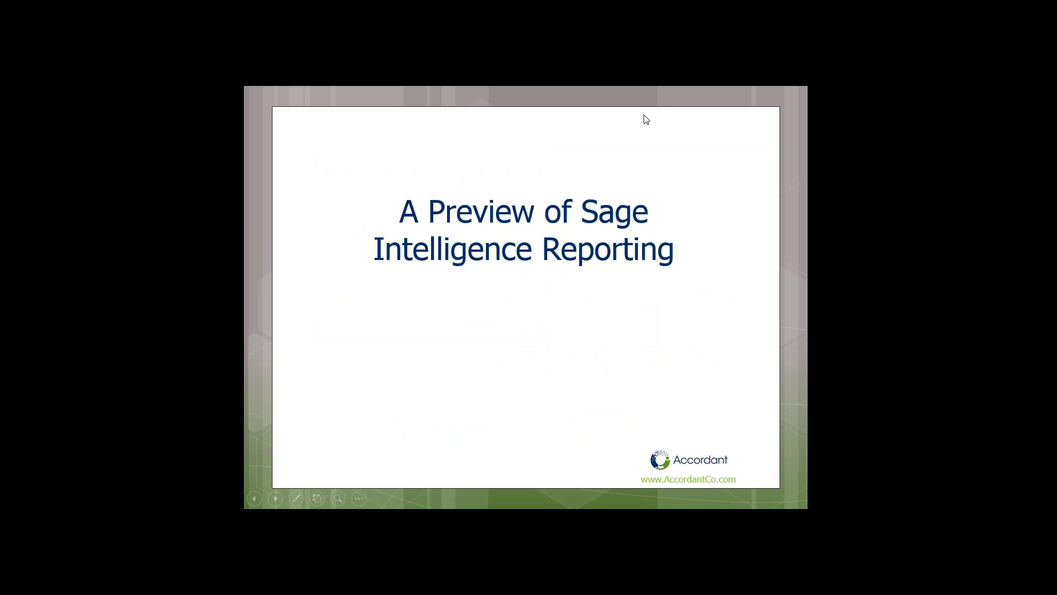
key("Escape")
Minimize PowerPoint and launch Report Manager, confirming the database login.
left_click(862, 93)
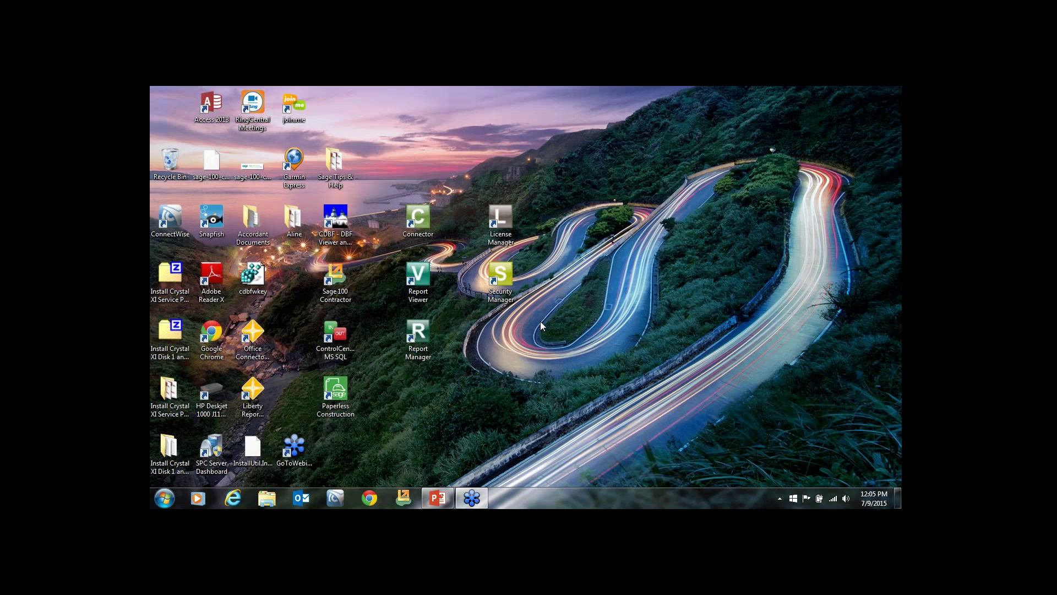
double_click(419, 344)
left_click(581, 396)
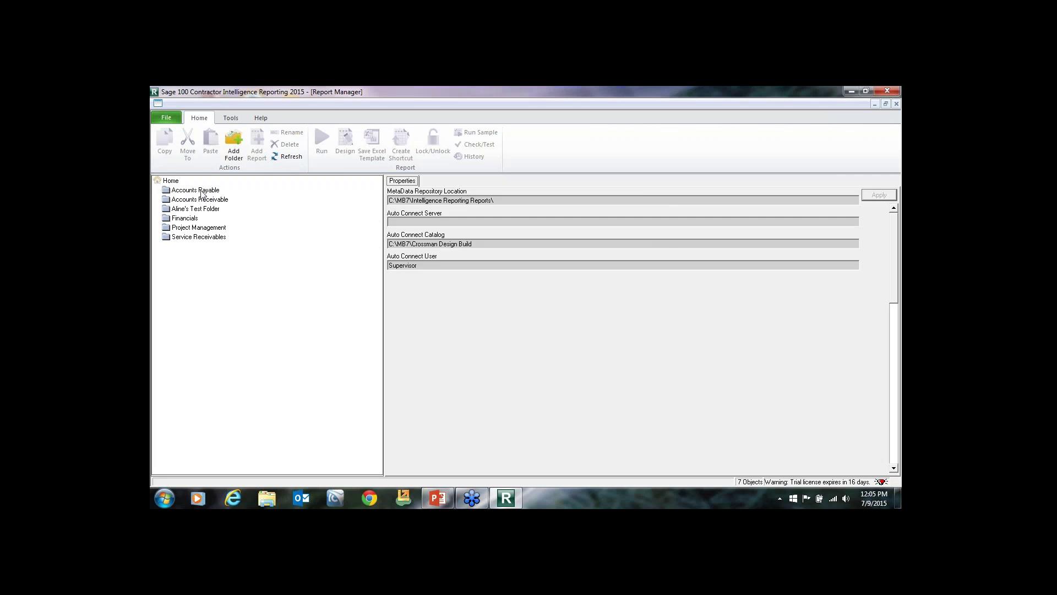
Expand the Accounts Payable, Accounts Receivable, Financials and Project Management folders.
left_click(202, 191)
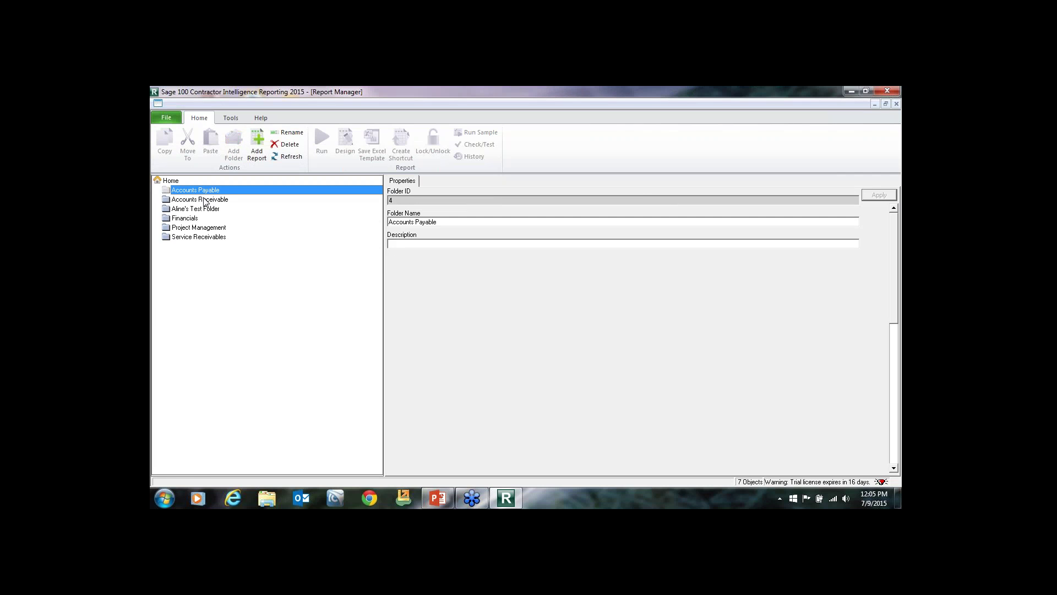
left_click(203, 200)
left_click(196, 219)
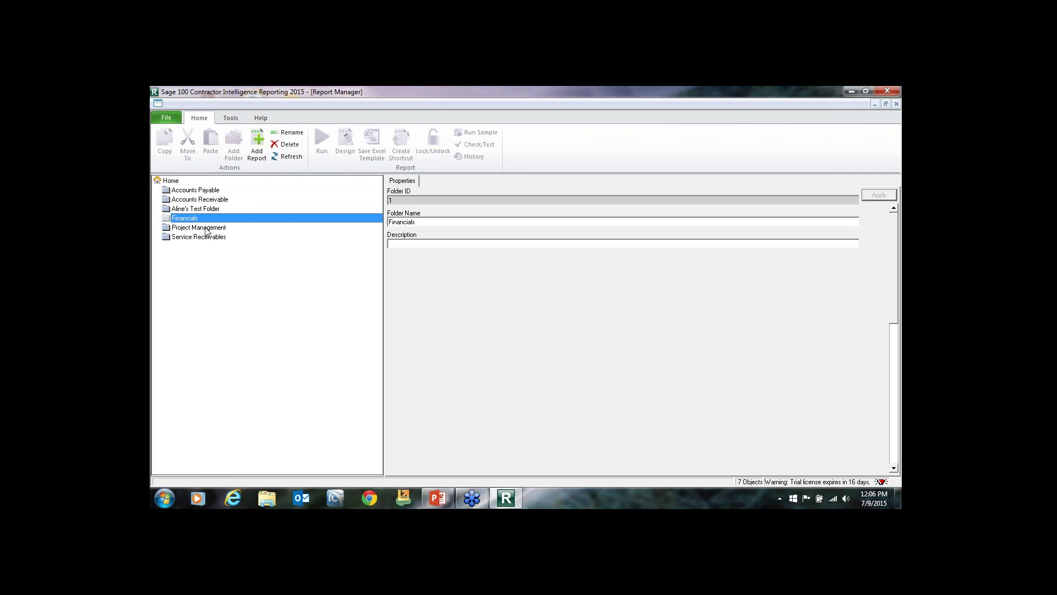
double_click(183, 193)
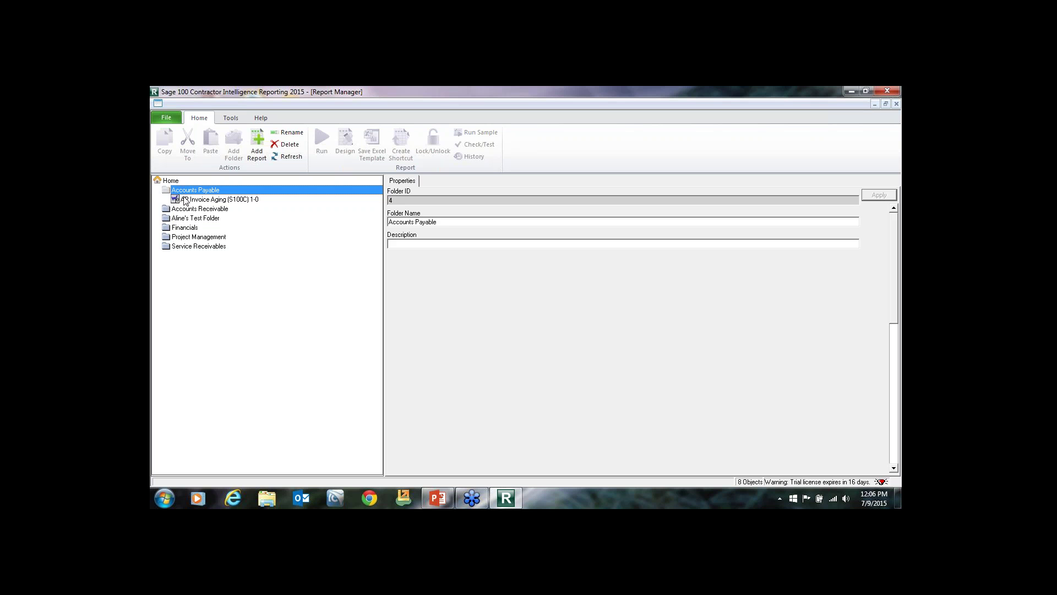
double_click(188, 209)
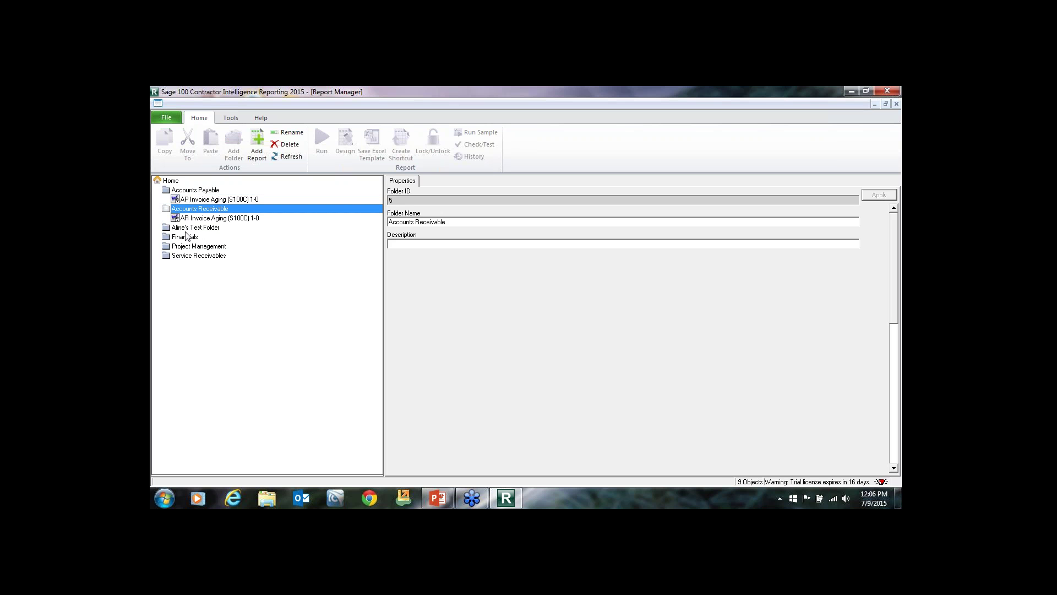
double_click(186, 236)
left_click(186, 266)
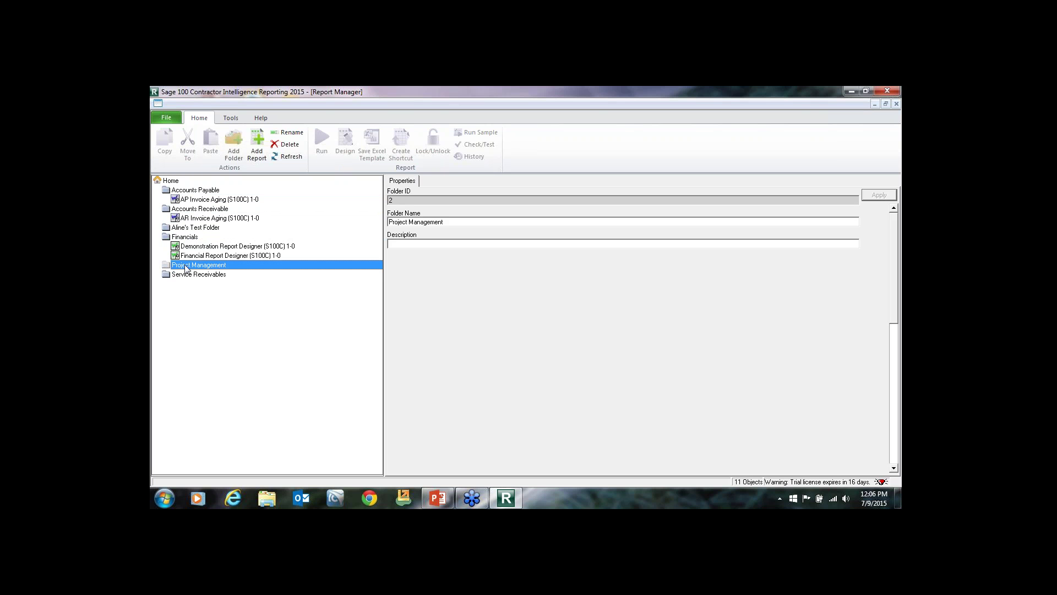
double_click(186, 267)
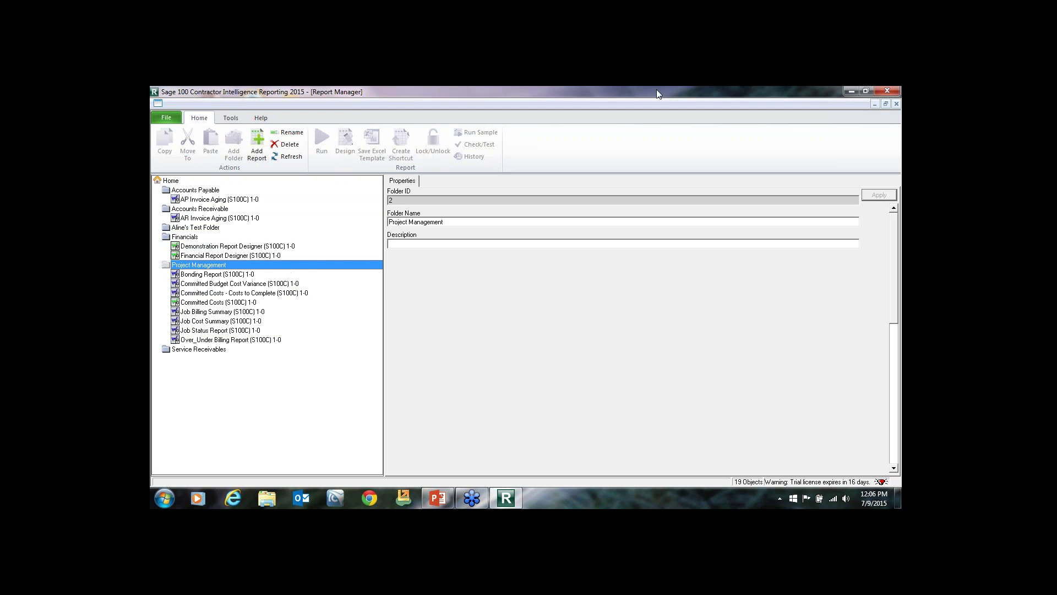
Expand Service Receivables and show the Job Billing Summary report's description.
left_click(232, 294)
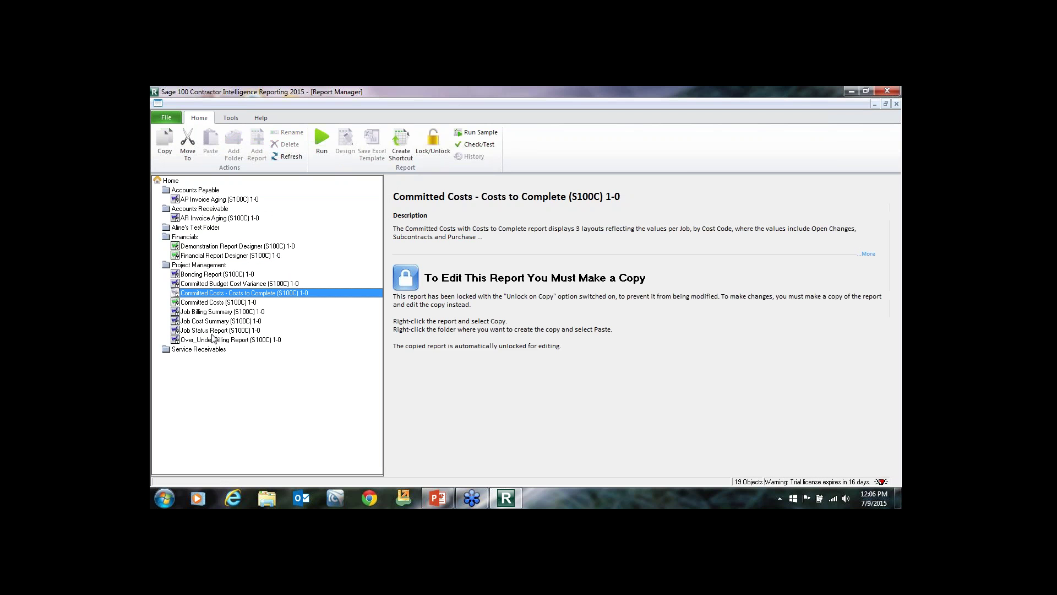
left_click(200, 351)
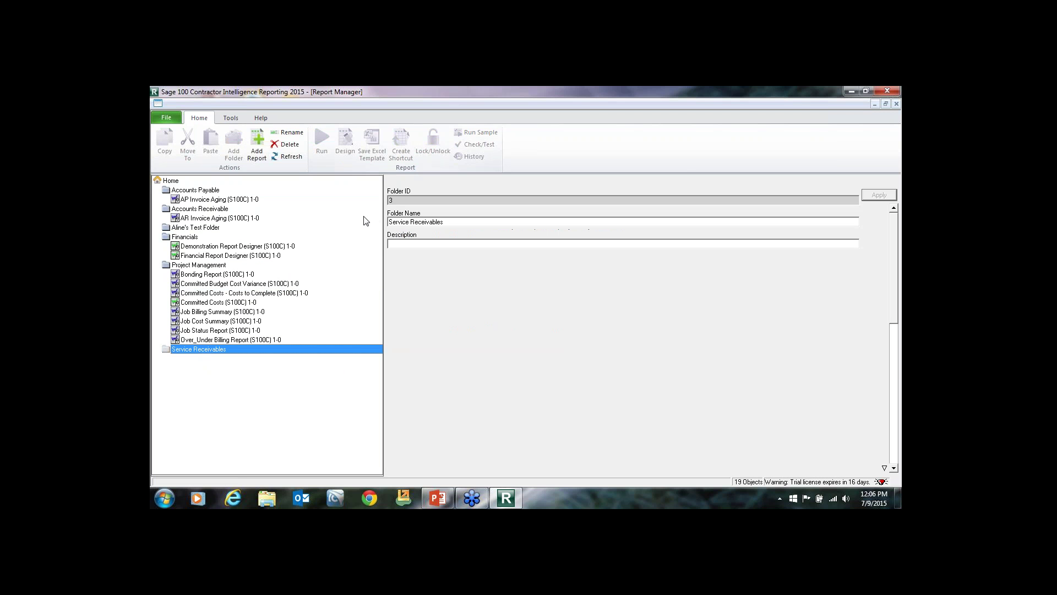
double_click(210, 350)
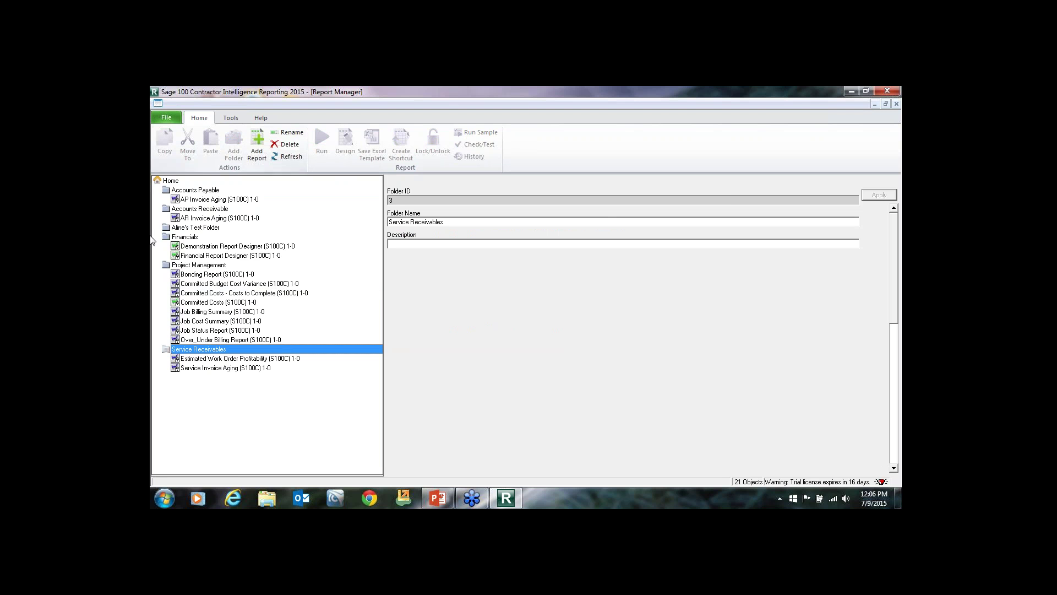
left_click(221, 293)
left_click(193, 312)
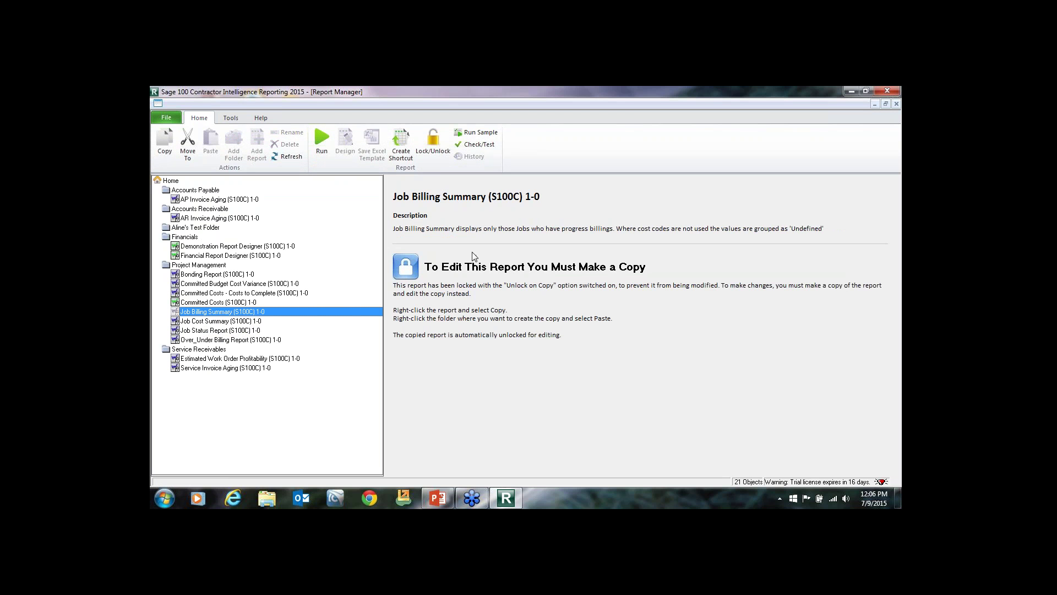
Copy the Job Billing Summary report into the test folder under the default copy name.
left_click(165, 149)
left_click(199, 265)
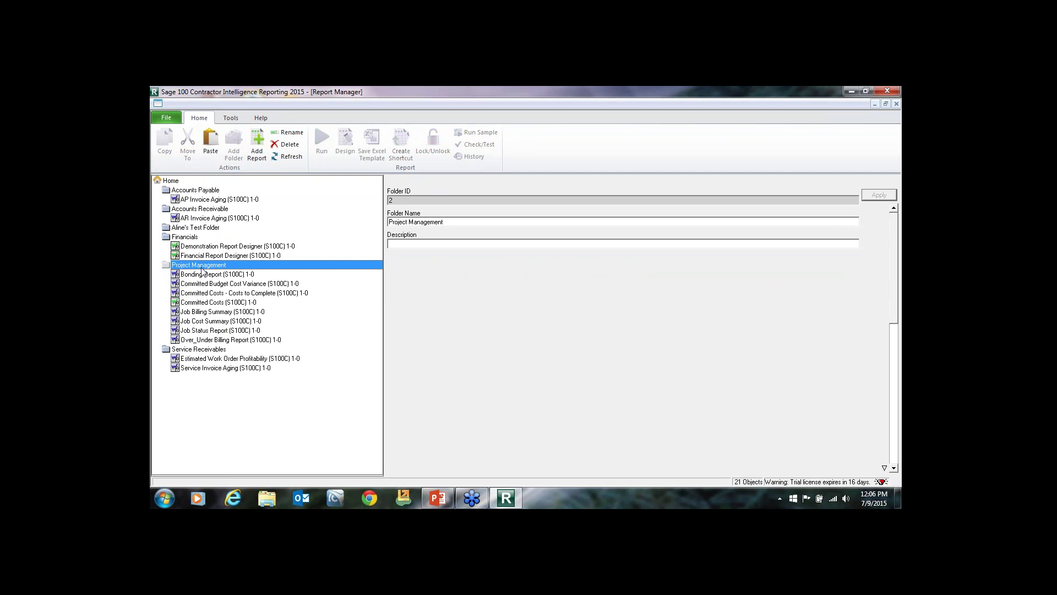
left_click(192, 228)
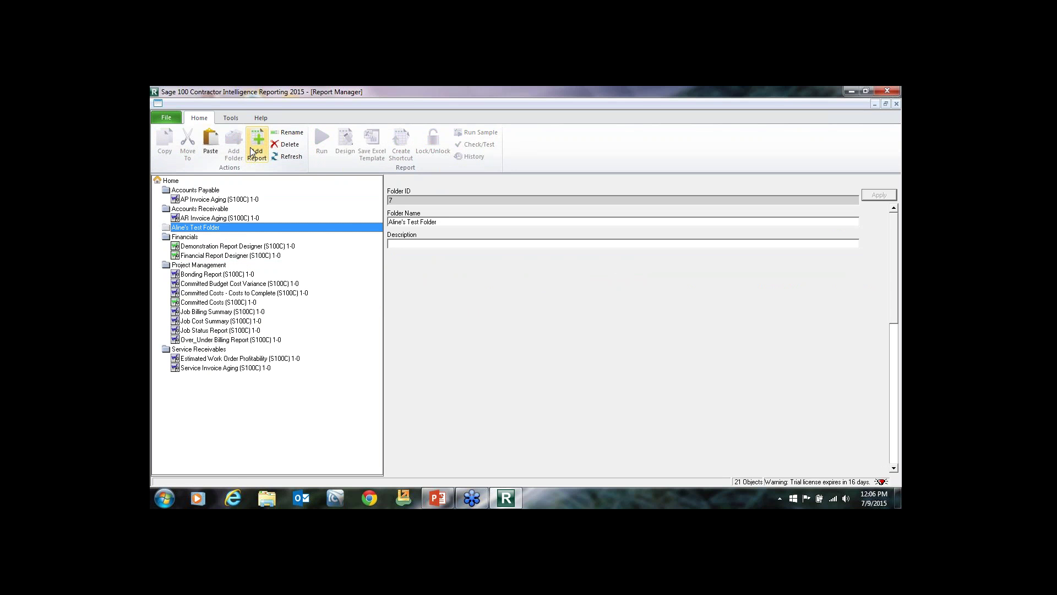
left_click(210, 141)
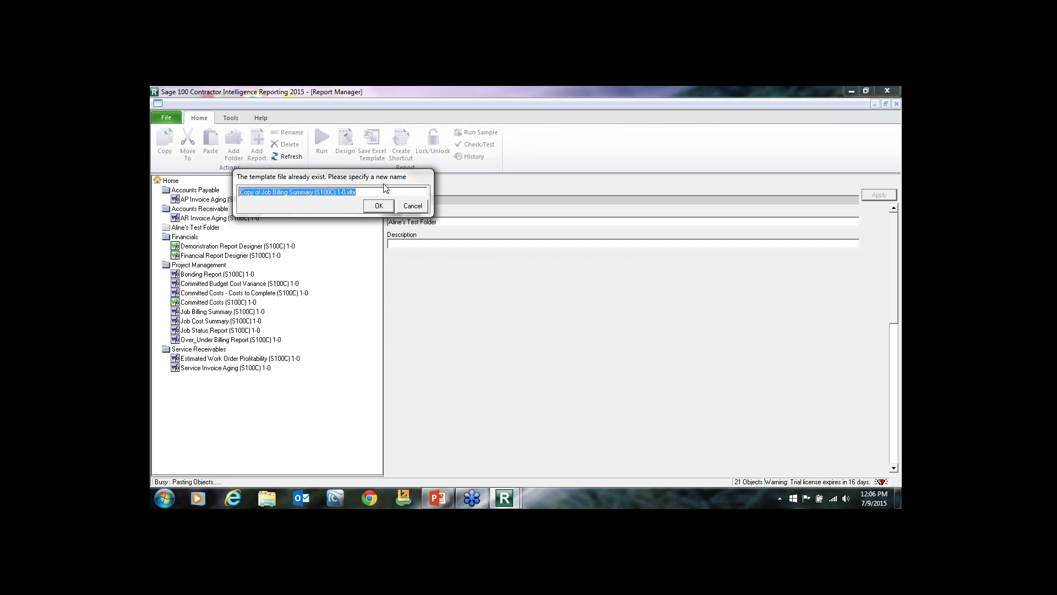
left_click(412, 206)
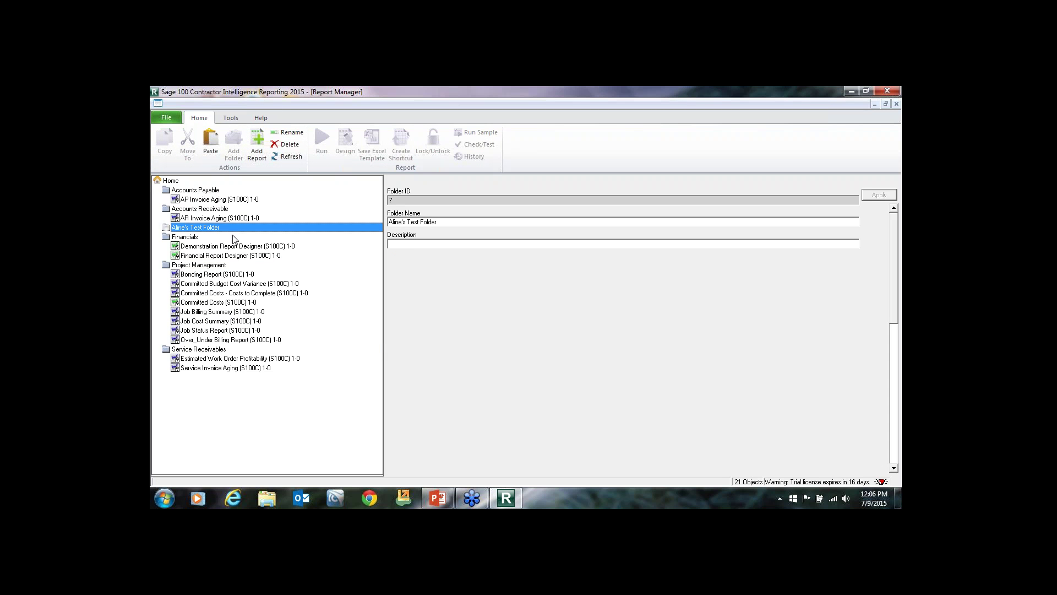
Run the Job Cost Summary report and bring its Excel workbook to the front.
left_click(211, 256)
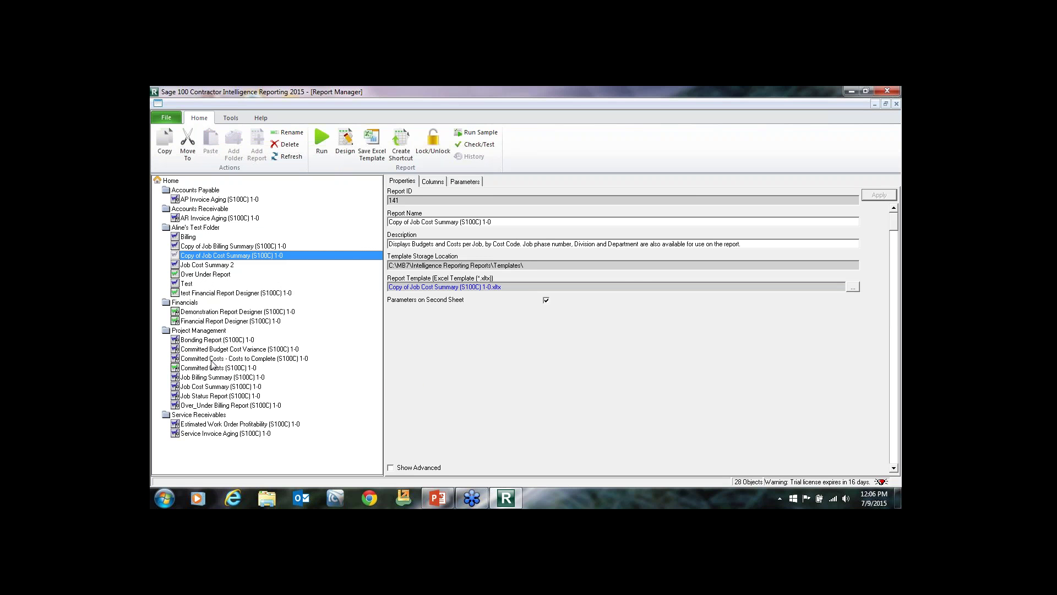
left_click(190, 340)
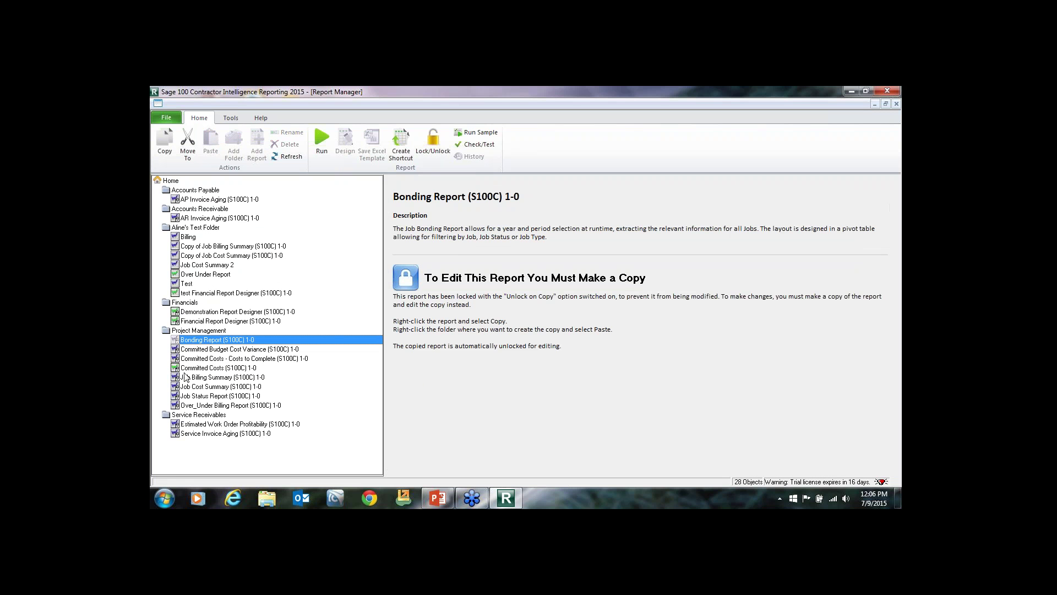
left_click(192, 386)
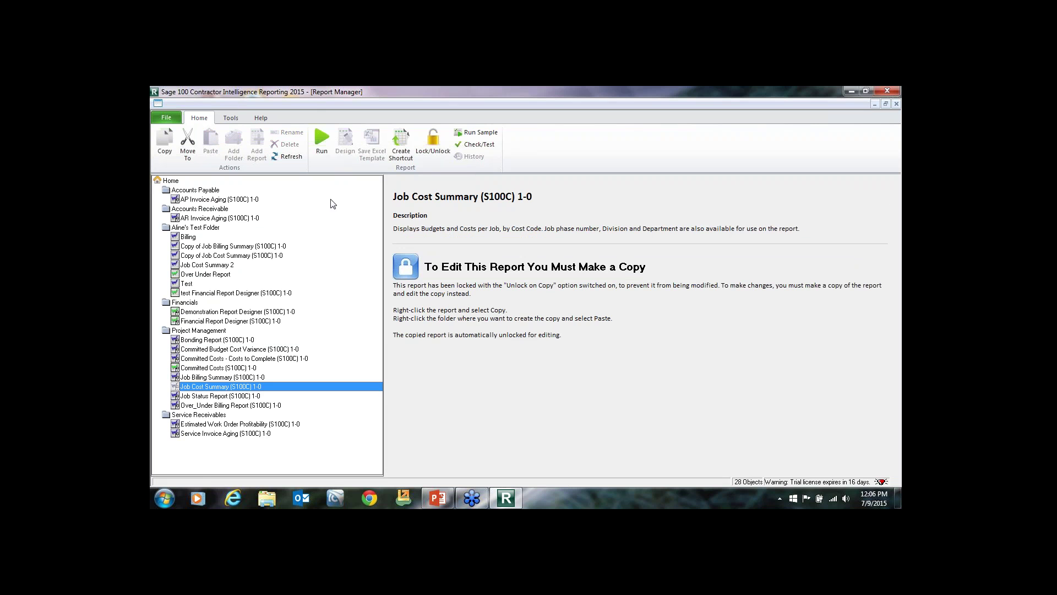
left_click(321, 149)
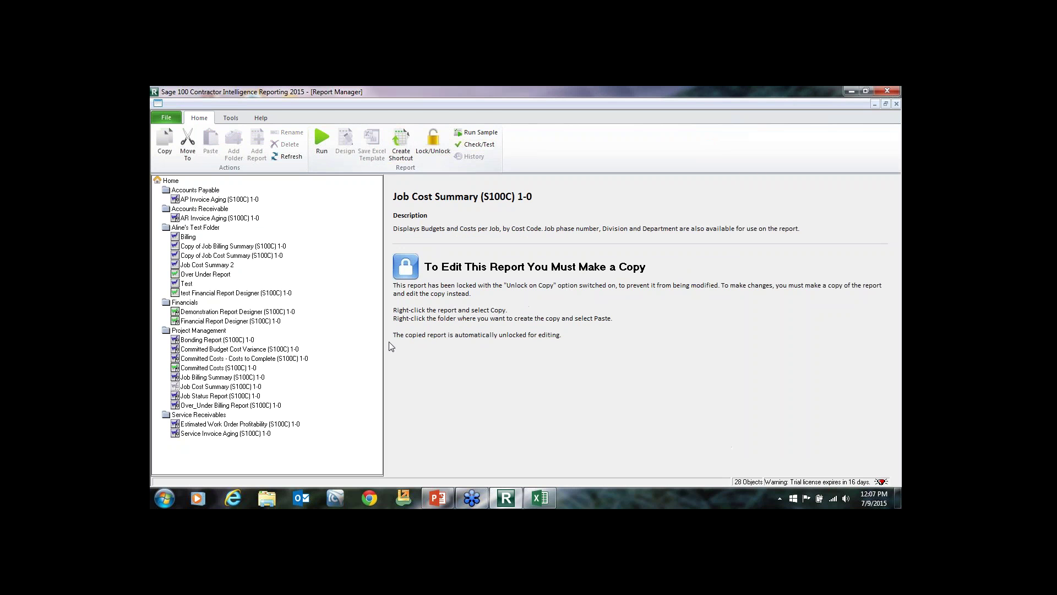
left_click(539, 499)
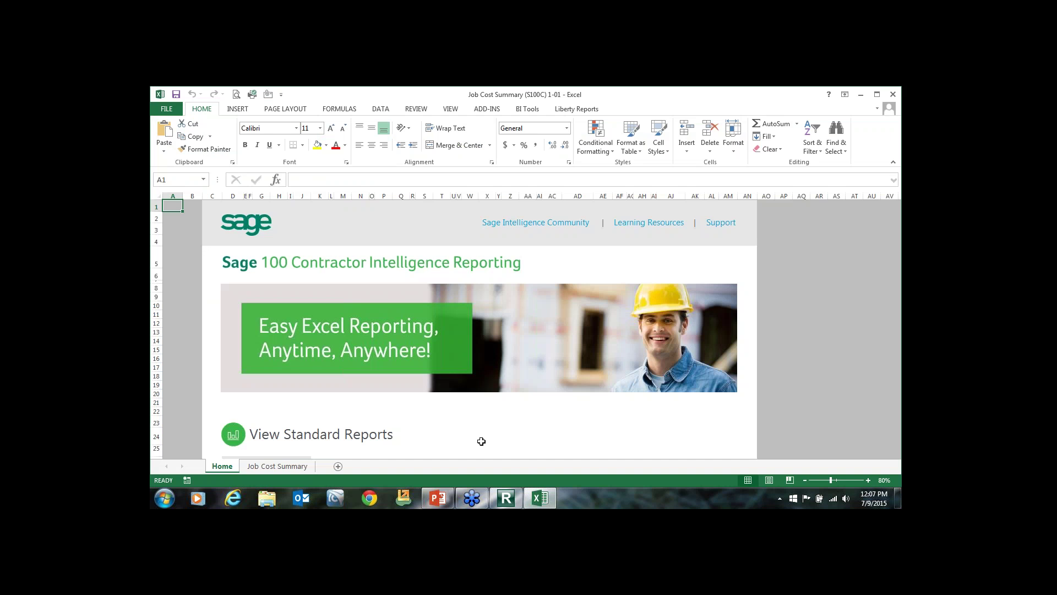
On the Job Cost Summary sheet, filter Department Name to Construction.
left_click(271, 427)
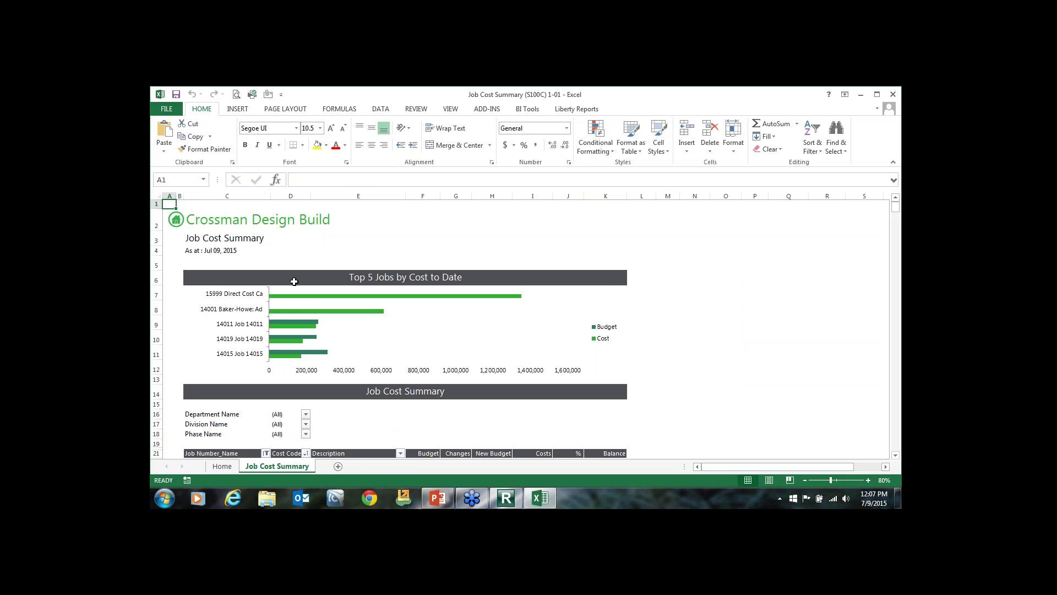
scroll(294, 281, "down", 6)
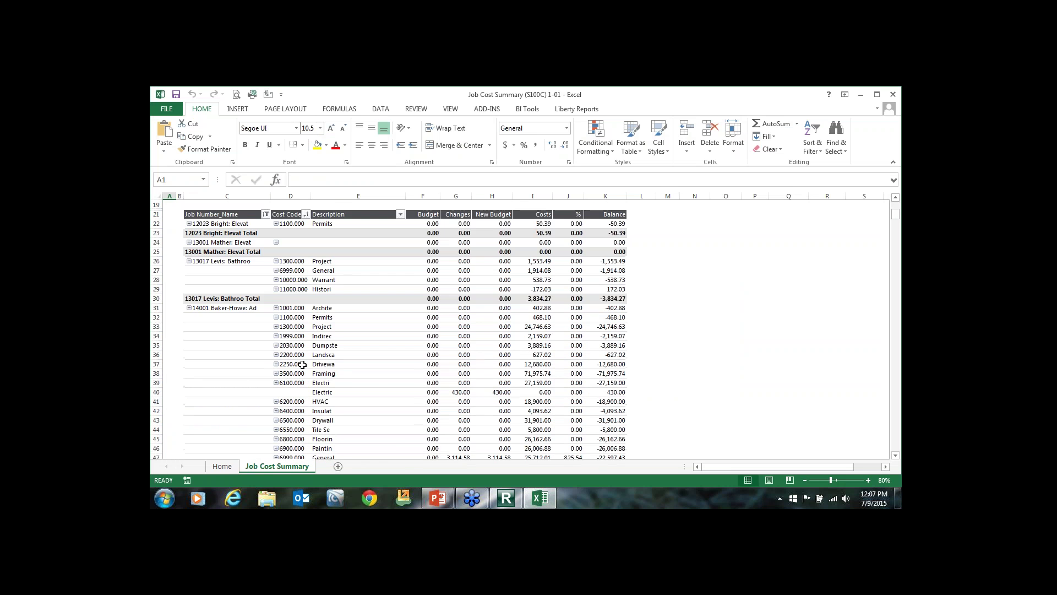
scroll(303, 366, "down", 1)
scroll(304, 372, "up", 7)
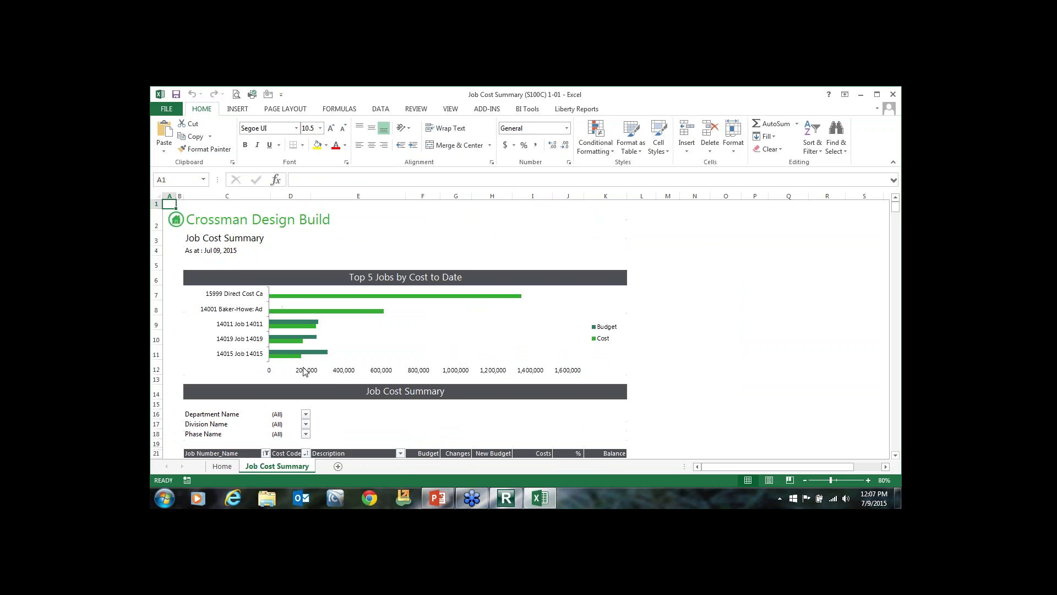
scroll(434, 364, "down", 5)
scroll(435, 364, "up", 5)
mouse_move(310, 328)
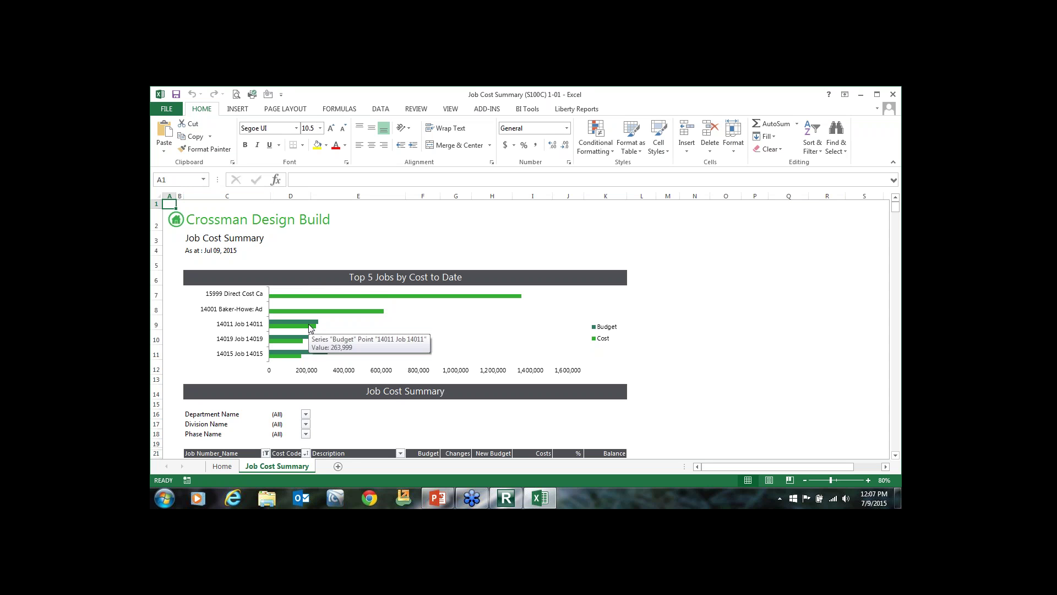
scroll(310, 328, "down", 2)
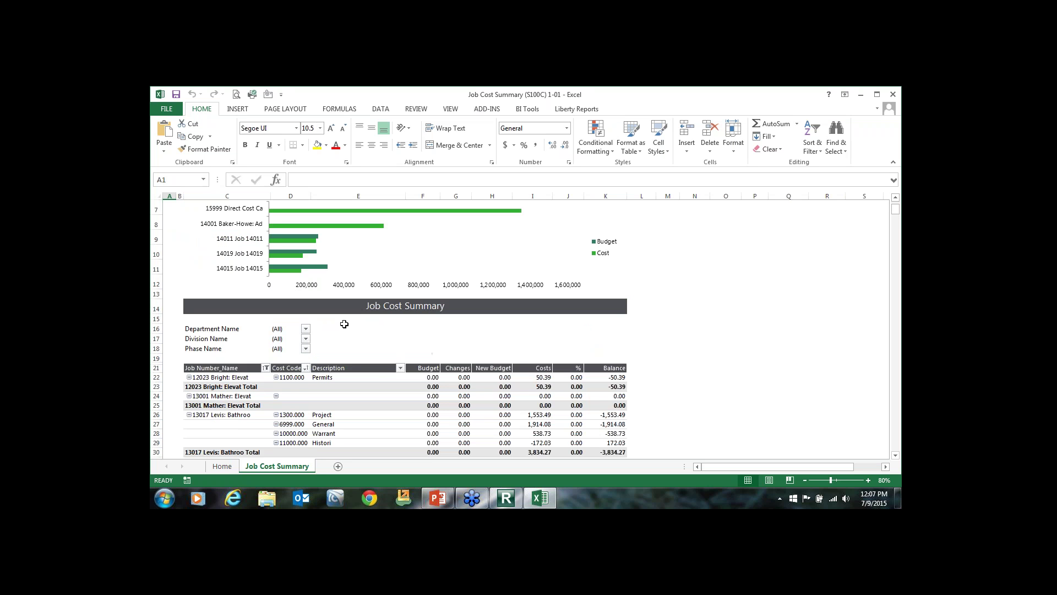
left_click(305, 329)
left_click(218, 382)
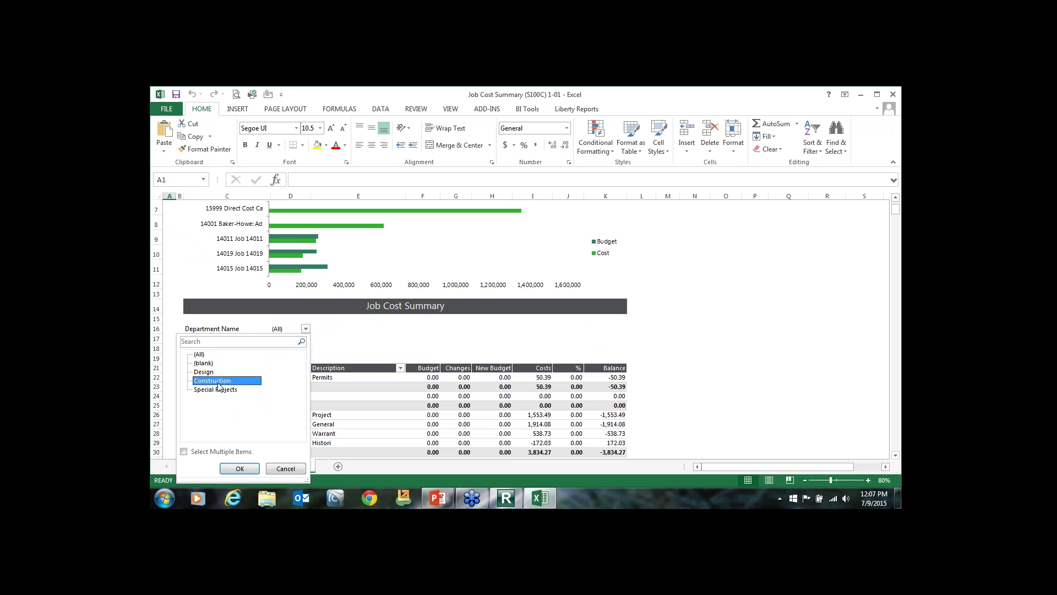
left_click(242, 467)
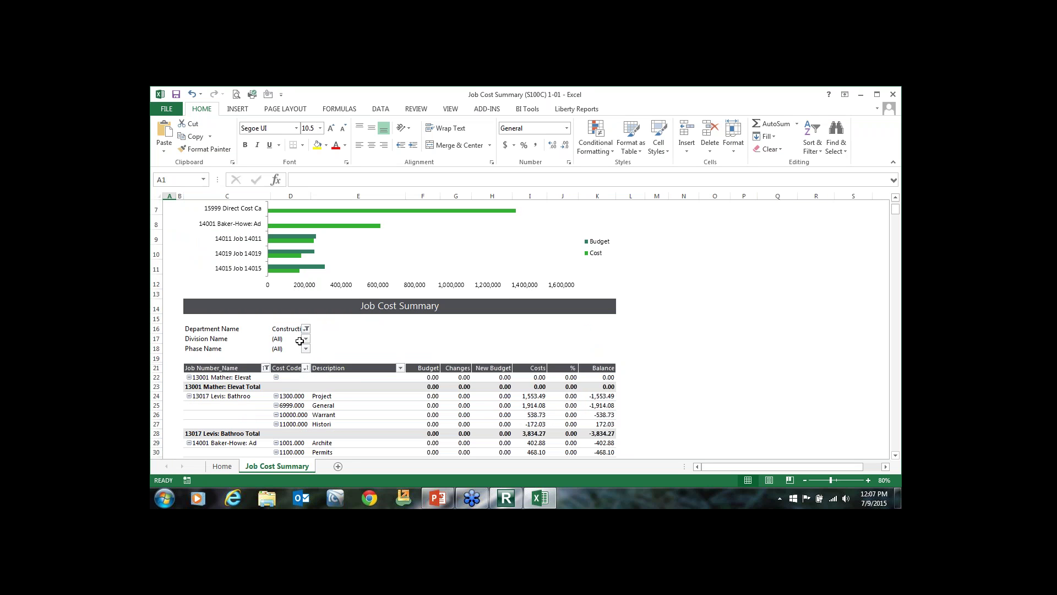
Set the Division Name filter to Site Work.
left_click(305, 338)
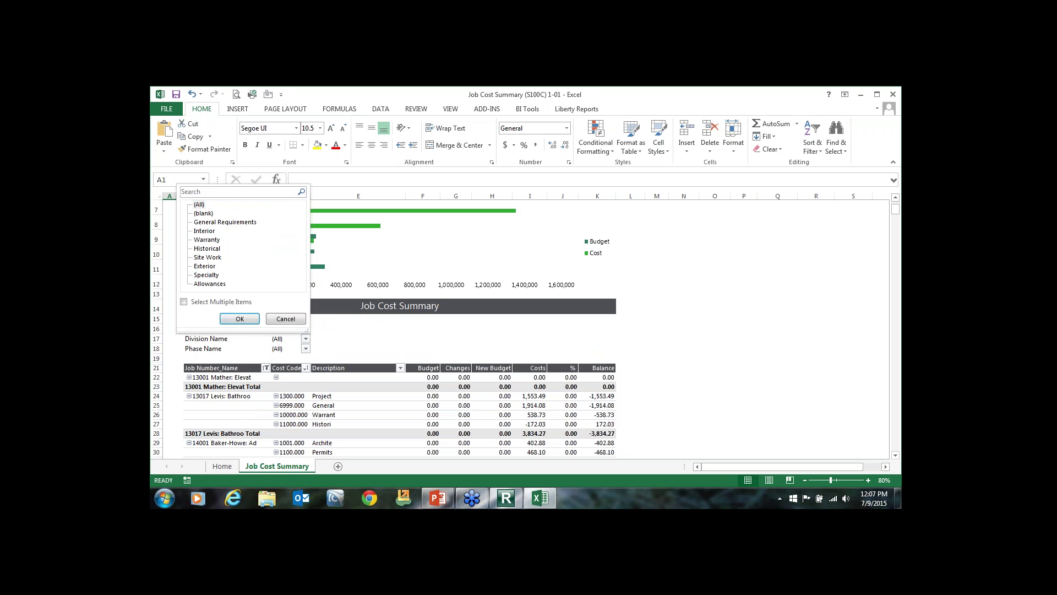
left_click(212, 257)
left_click(229, 320)
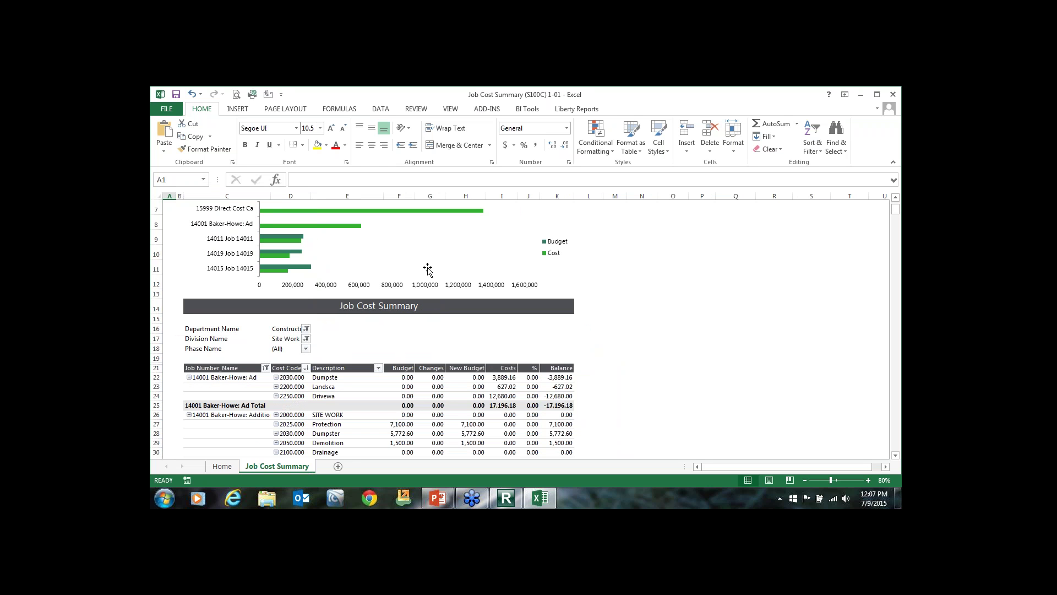
scroll(410, 341, "up", 2)
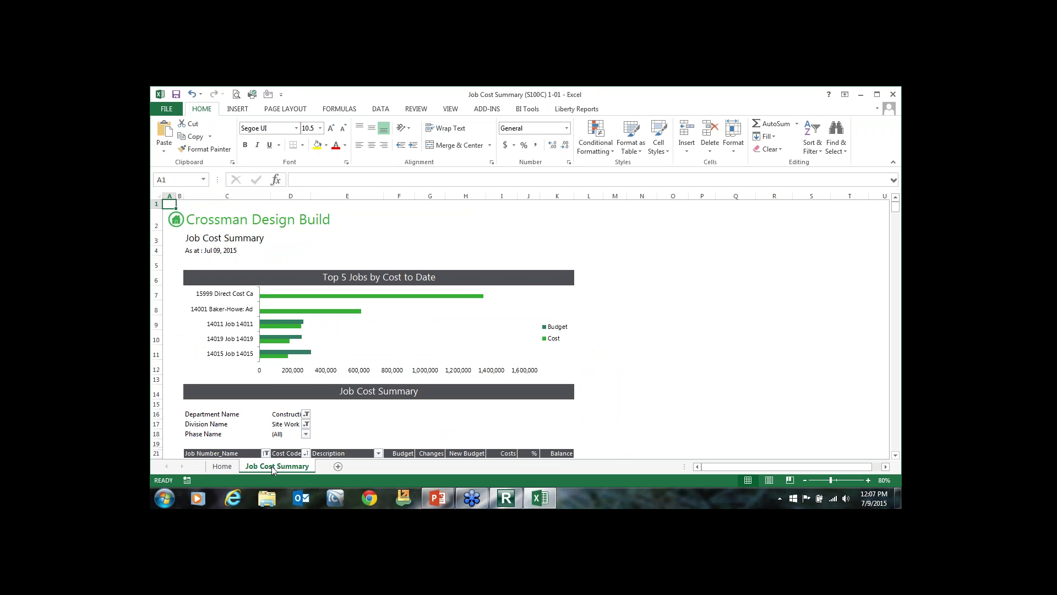
Unhide Sheet1, browse its raw data, then return to the Job Cost Summary sheet.
right_click(274, 470)
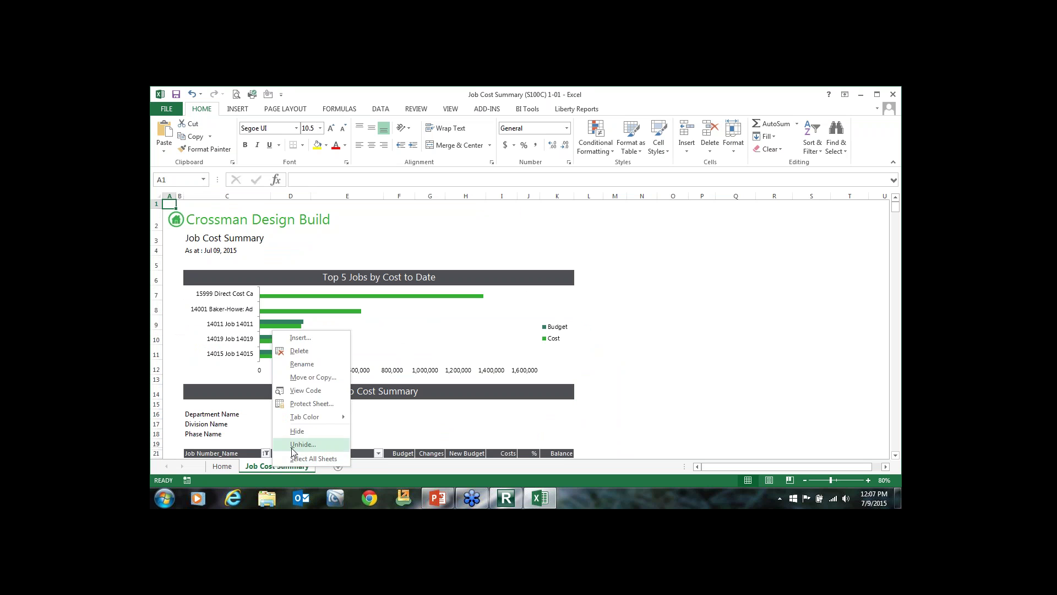
key("Escape")
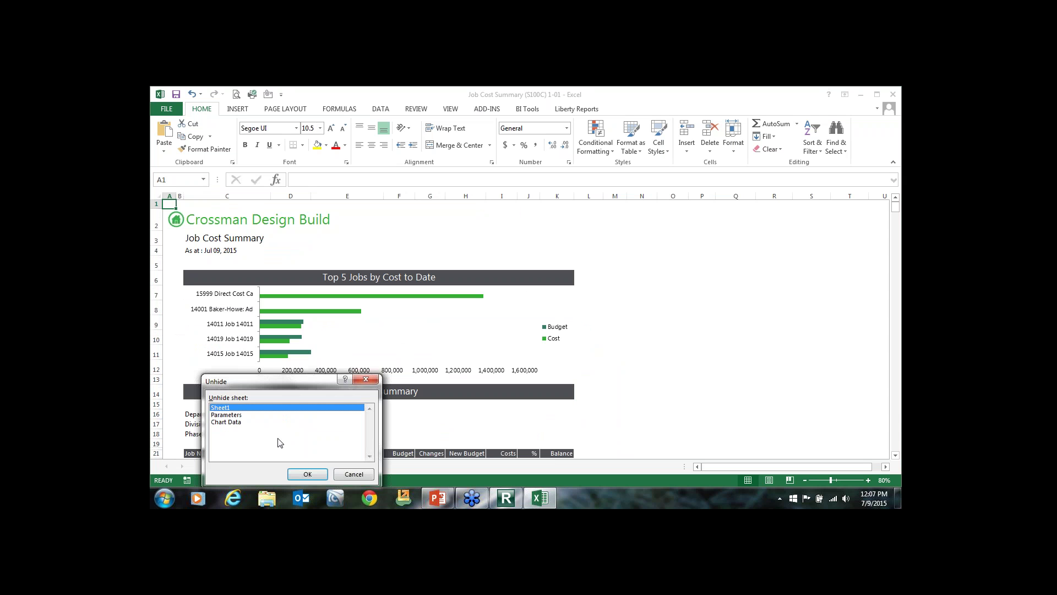
left_click(307, 474)
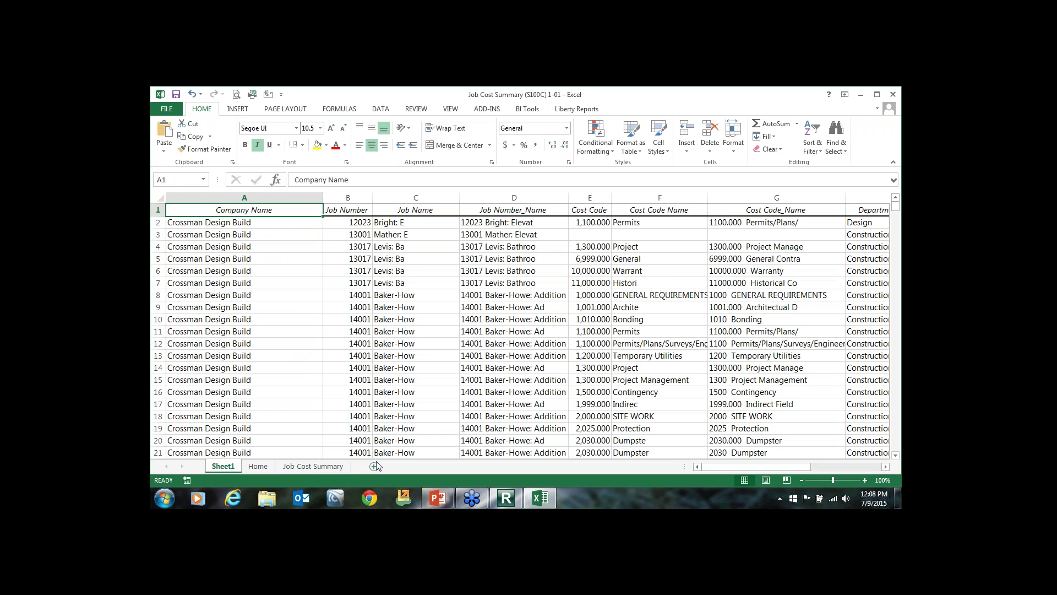
scroll(413, 368, "down", 2)
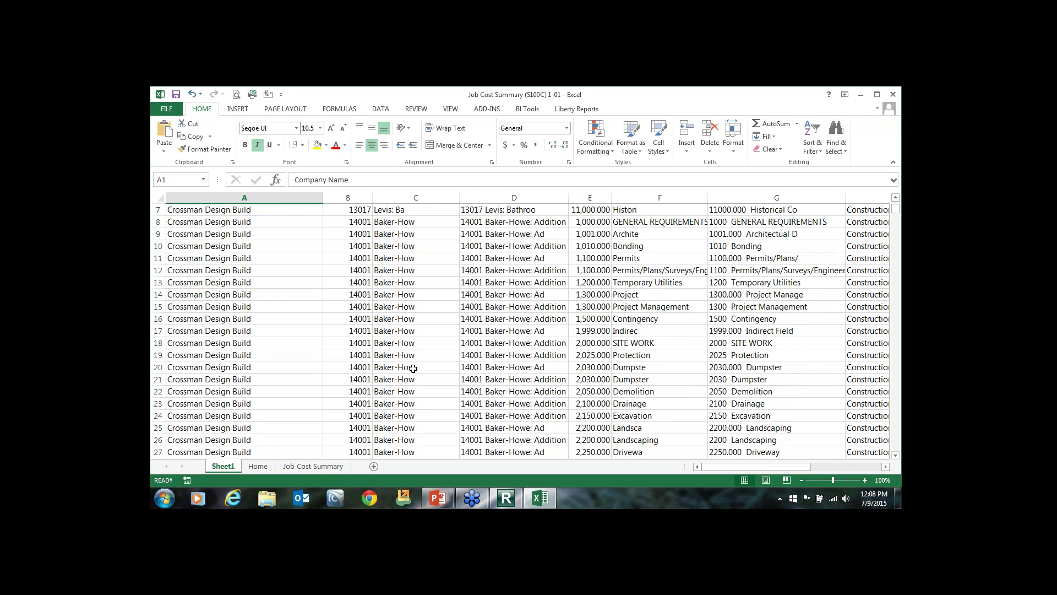
scroll(413, 368, "up", 2)
left_click_drag(715, 469, 754, 469)
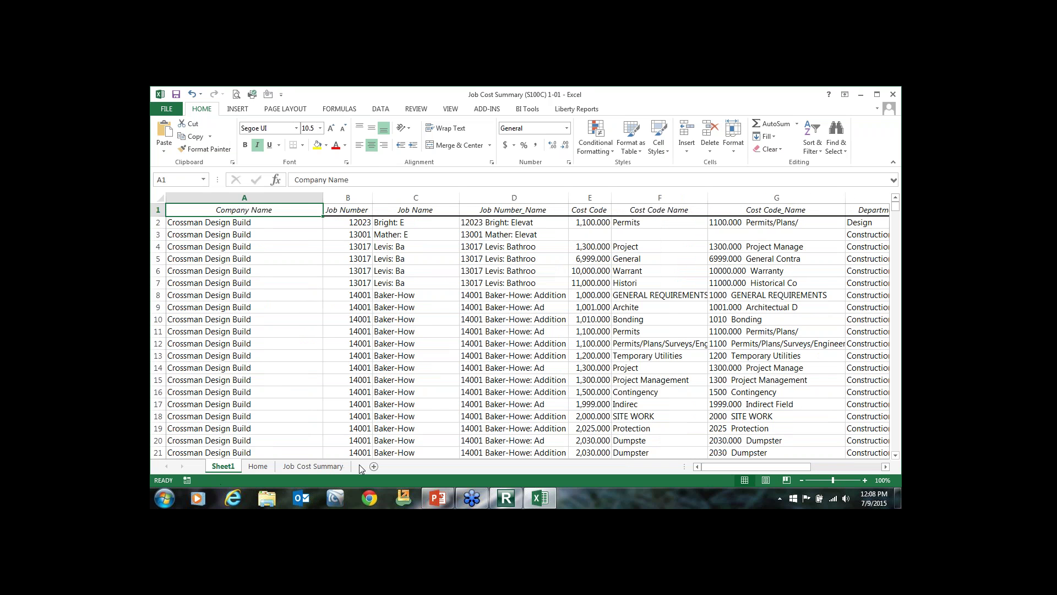
left_click(324, 468)
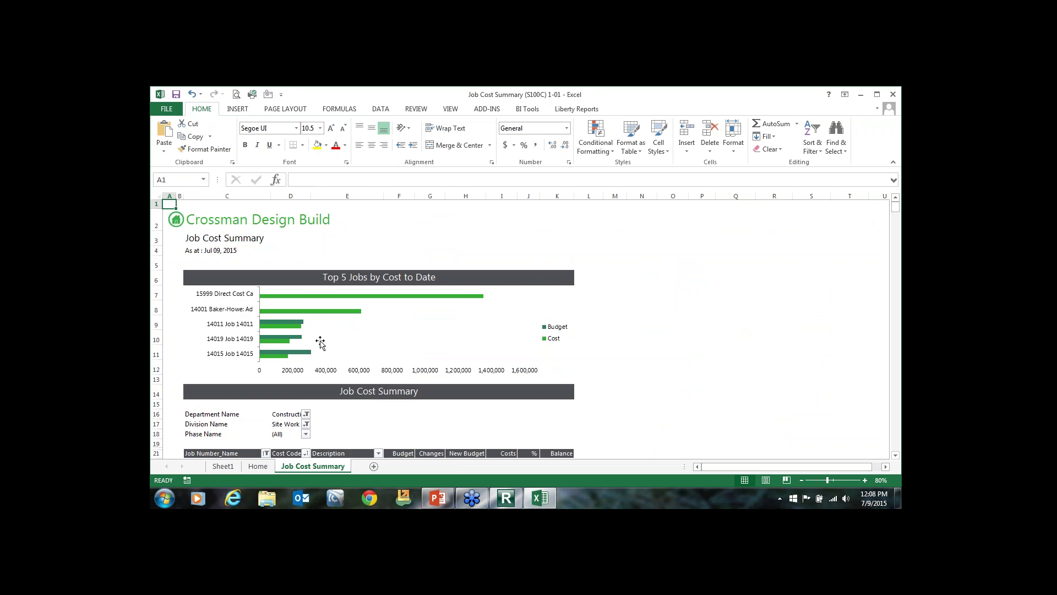
Show the PivotTable Field List for the Job Cost Summary pivot to review its fields.
scroll(320, 342, "down", 4)
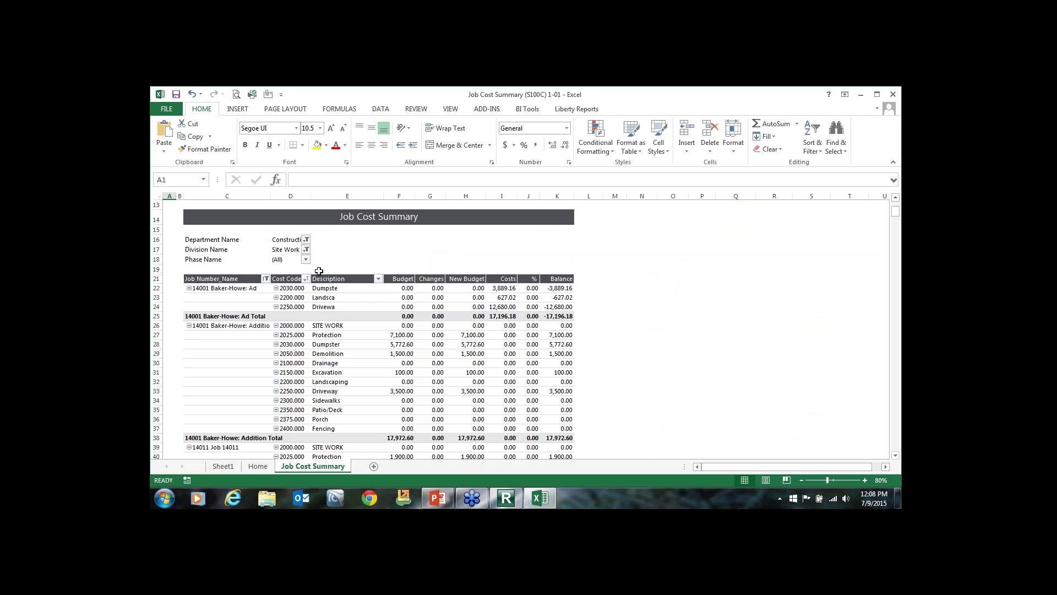
left_click(425, 335)
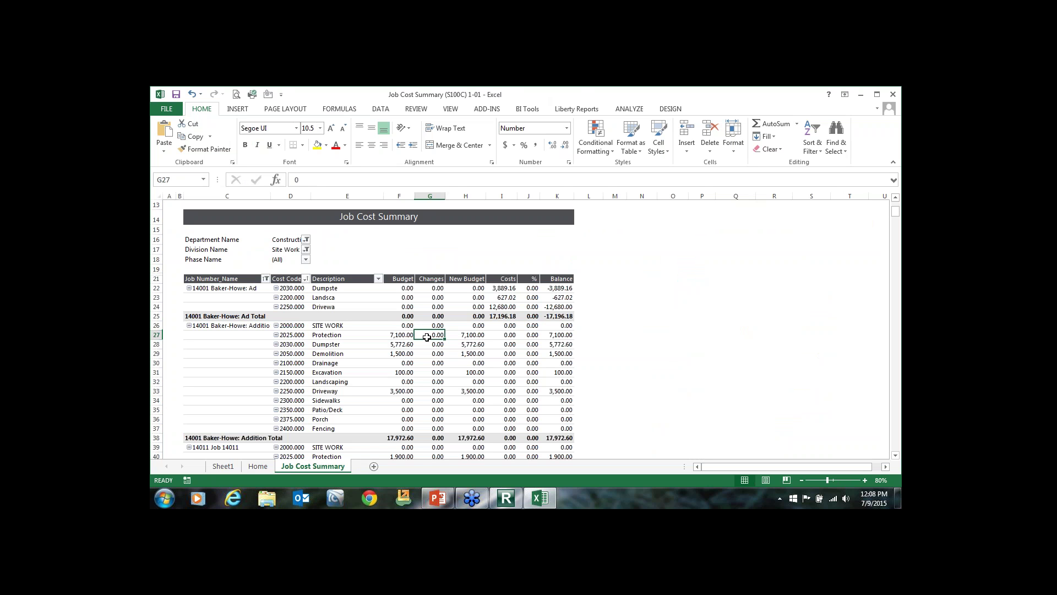
left_click(630, 108)
left_click(811, 139)
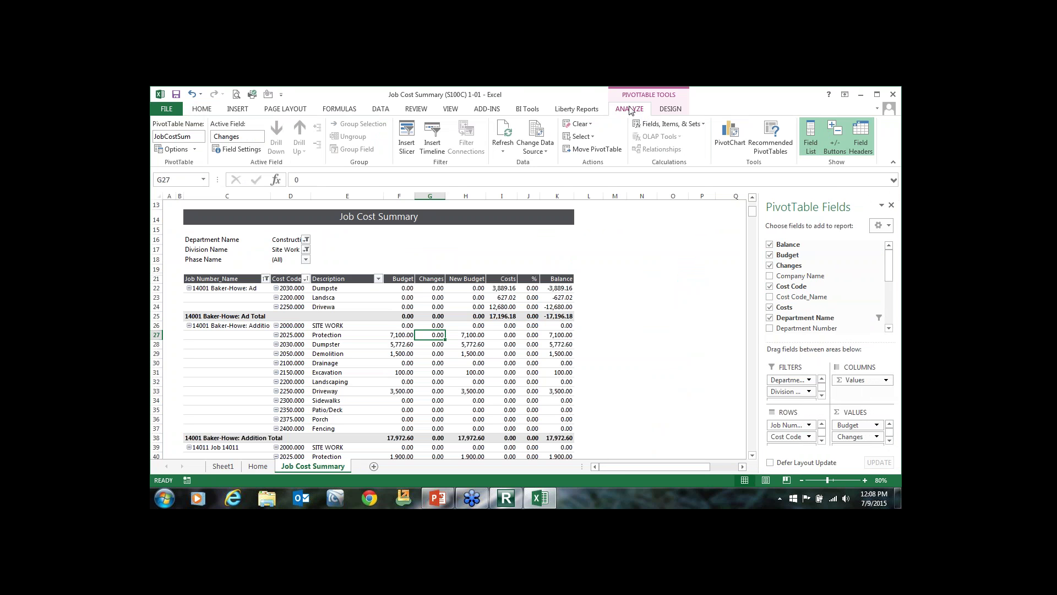
left_click(812, 139)
left_click(812, 139)
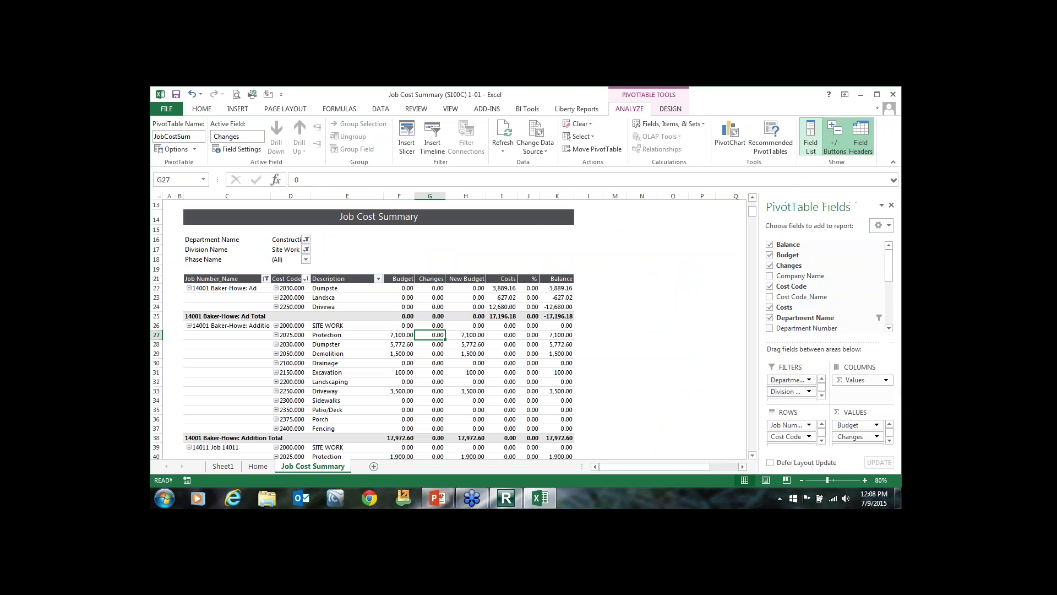
Inspect the 2025 cost code, the Top 5 Jobs chart and the Landscaping row.
left_click(292, 337)
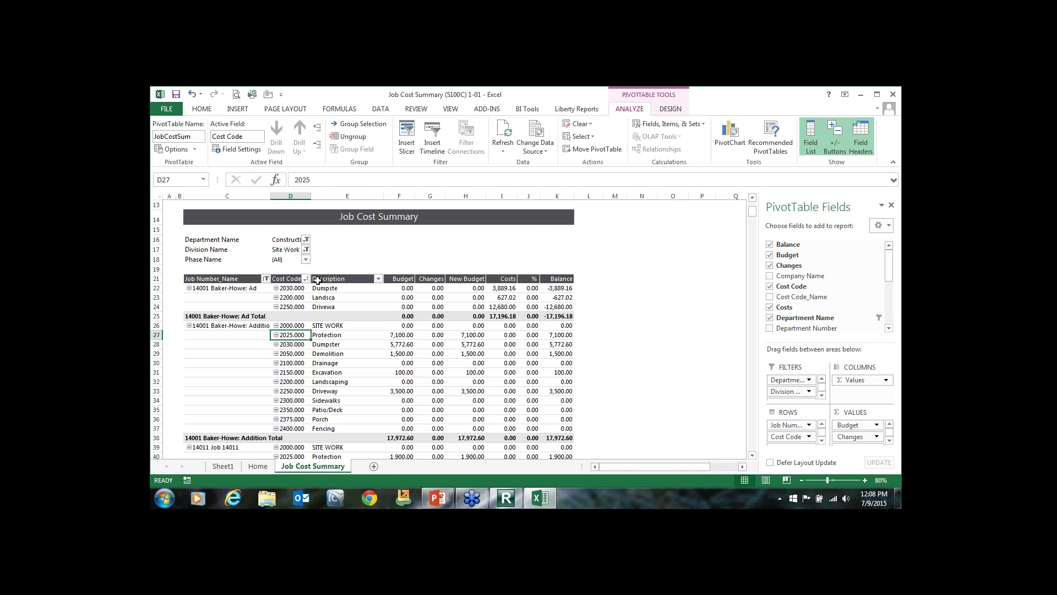
scroll(317, 281, "up", 4)
left_click(290, 309)
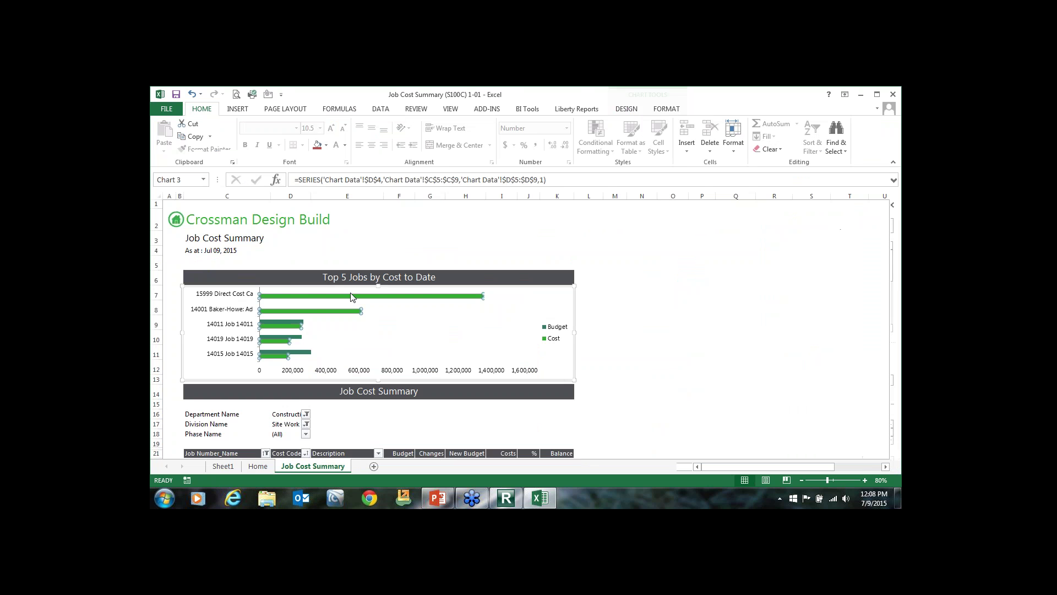
scroll(307, 317, "down", 6)
left_click(309, 317)
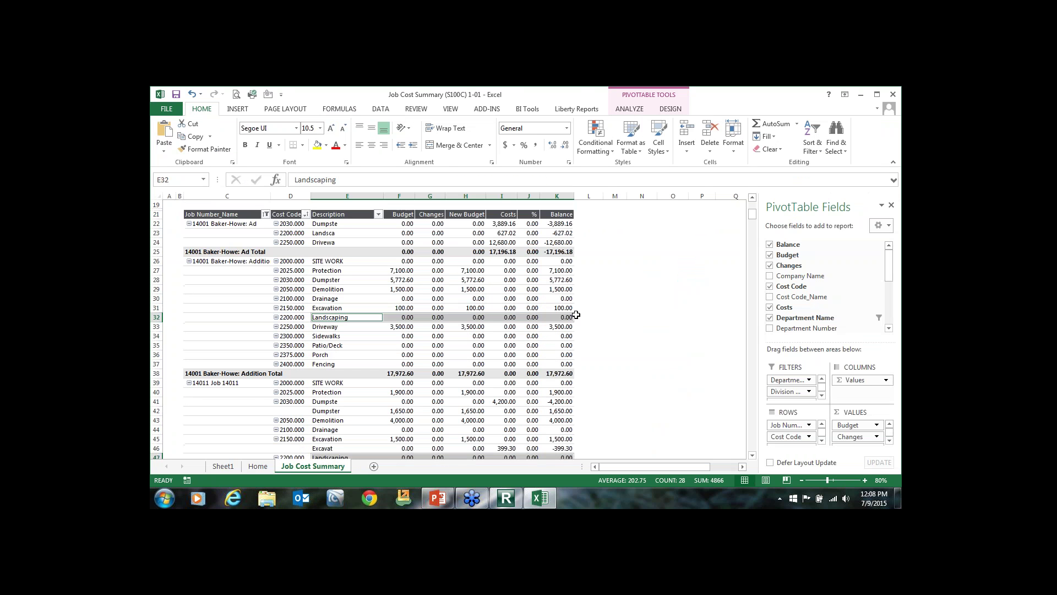
scroll(575, 314, "up", 4)
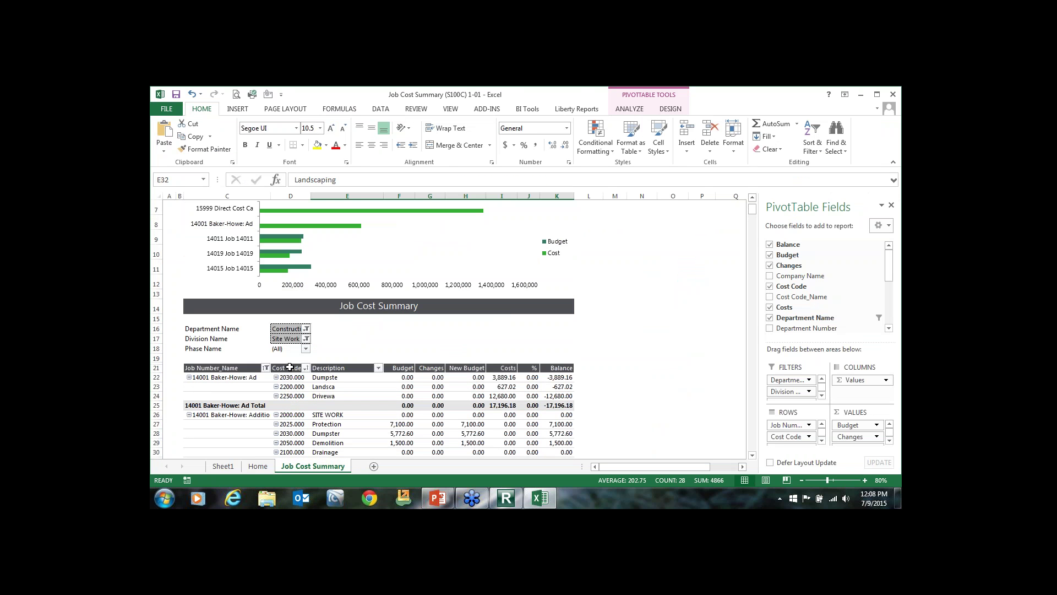
scroll(293, 355, "up", 2)
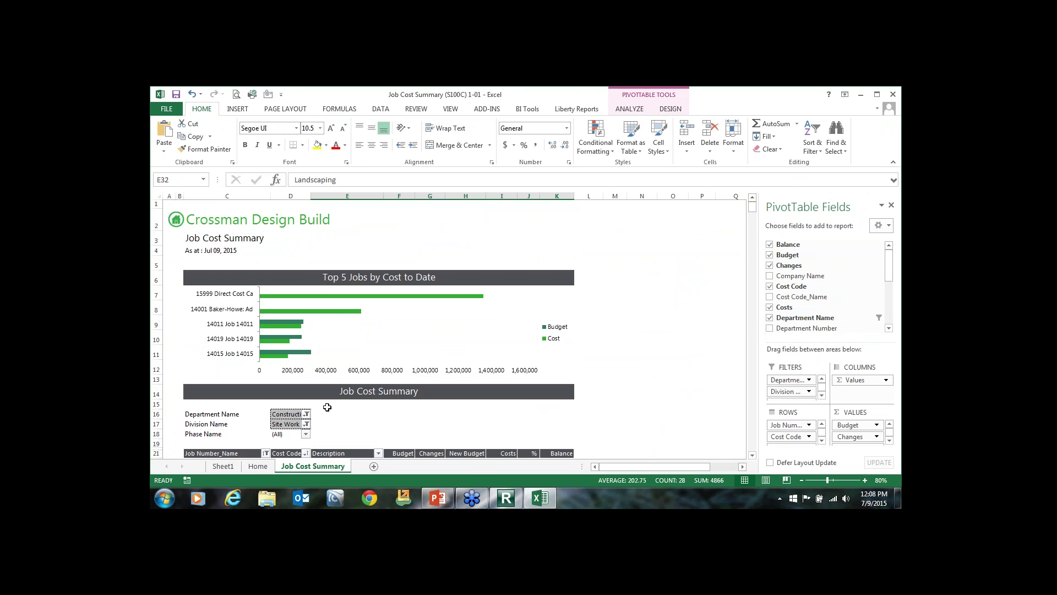
Unhide the Parameters sheet in the workbook.
left_click(211, 466)
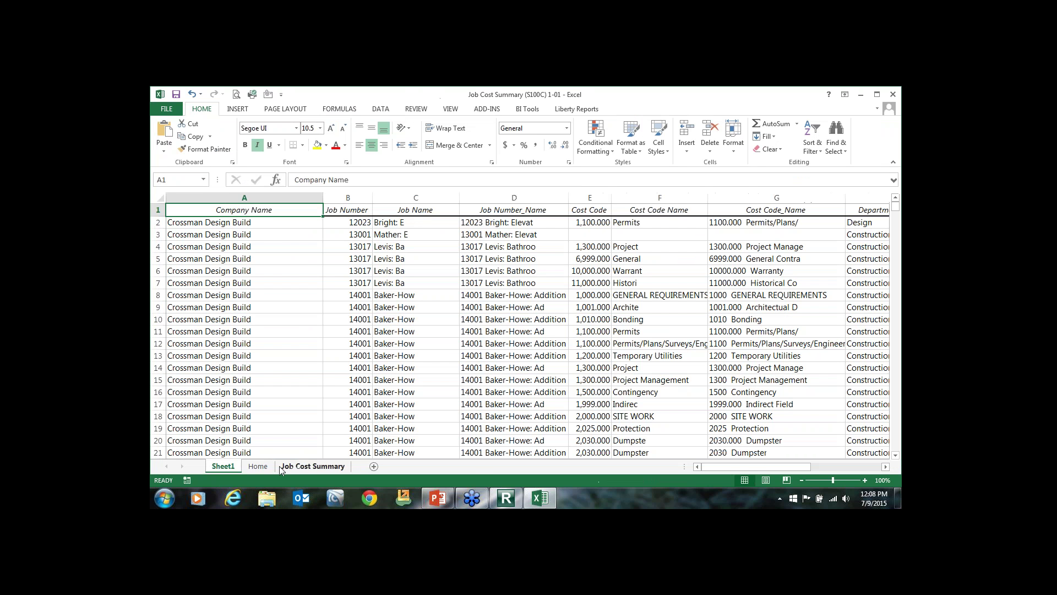
right_click(236, 468)
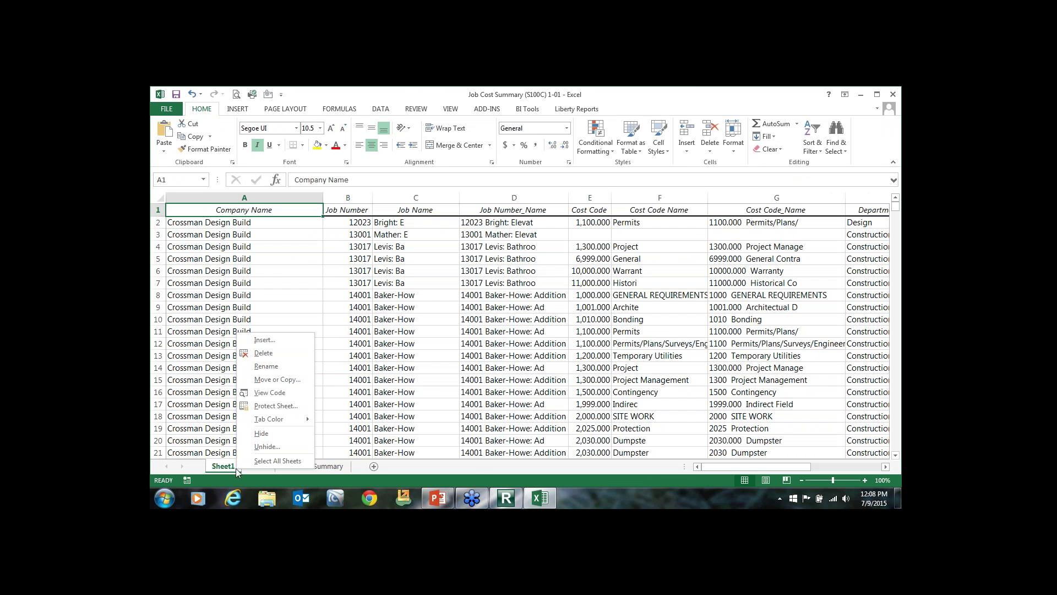
left_click(258, 446)
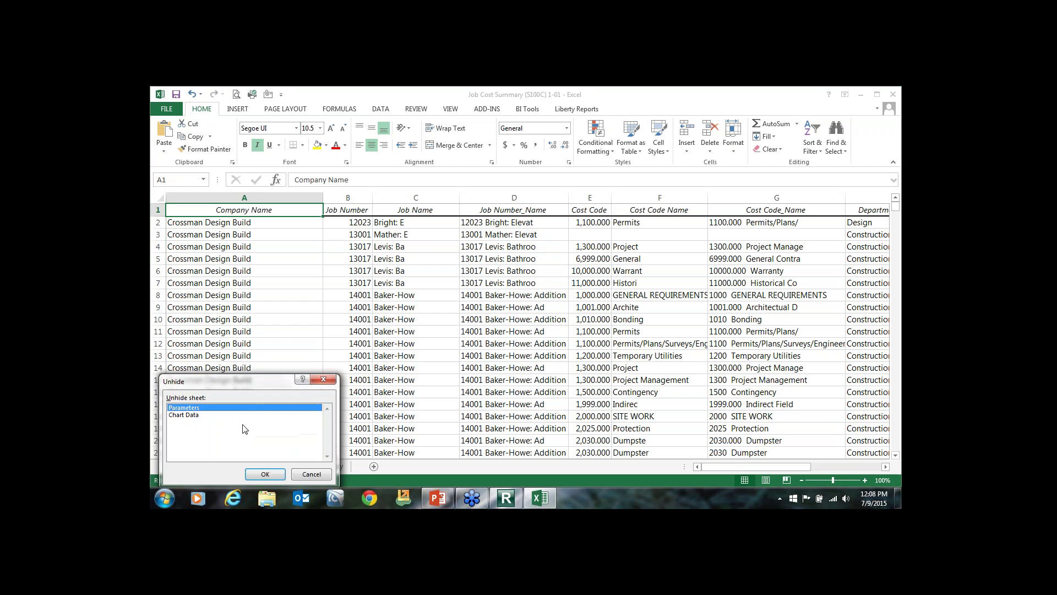
left_click(267, 476)
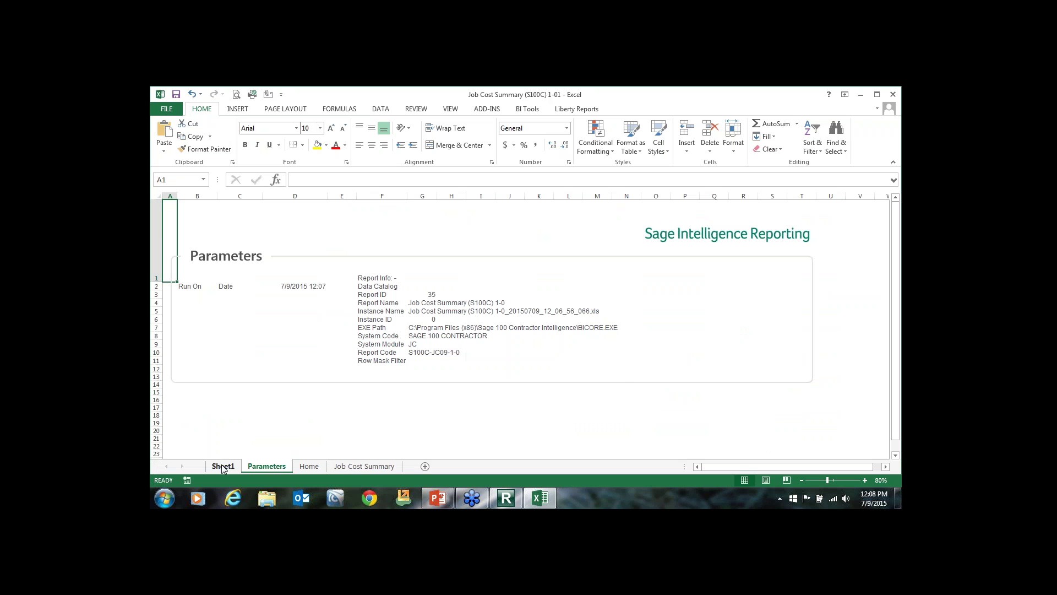
left_click(223, 467)
left_click(273, 467)
Add a new blank worksheet and rename it 'Sheet 3'.
left_click(425, 467)
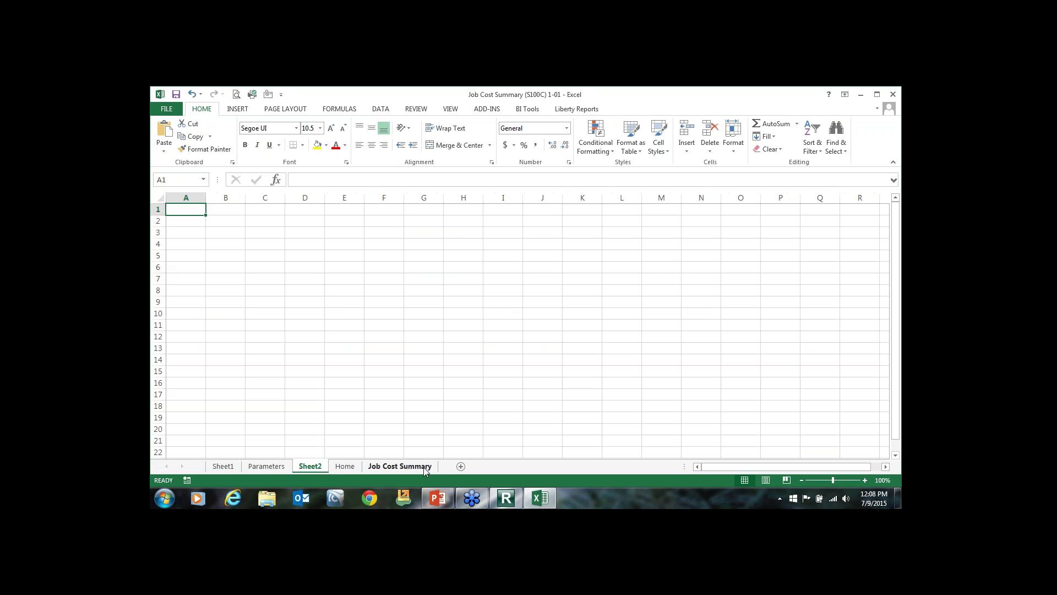
right_click(311, 467)
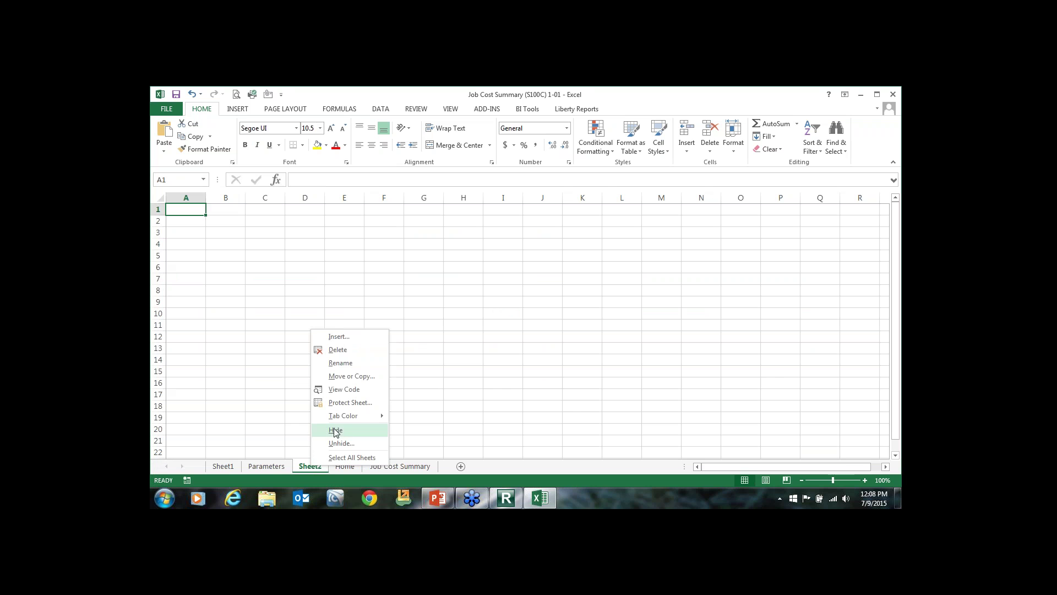
left_click(337, 363)
key("Escape")
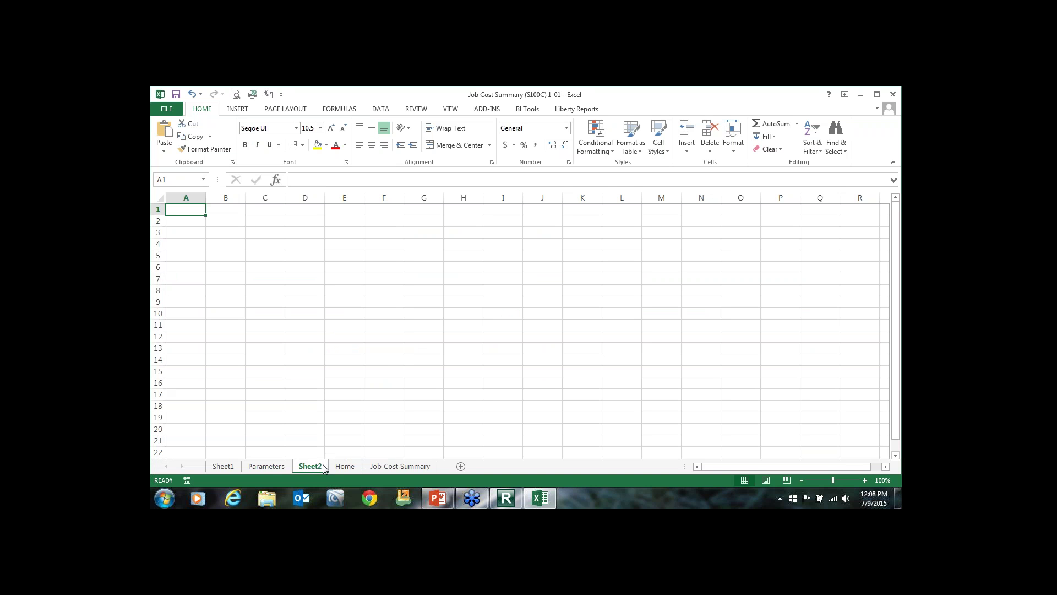
right_click(323, 468)
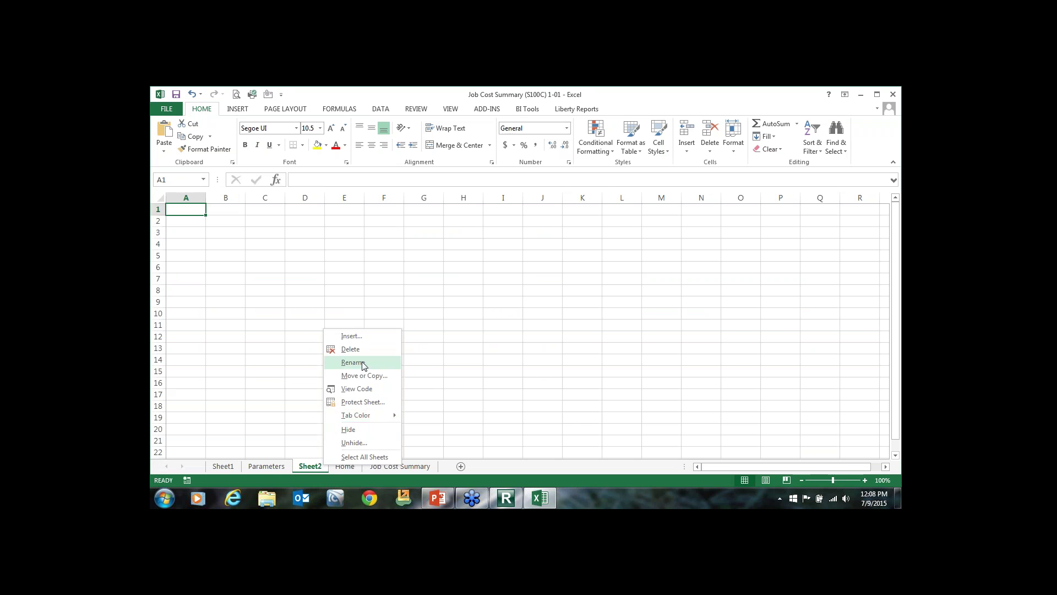
left_click(341, 363)
key("BackSpace")
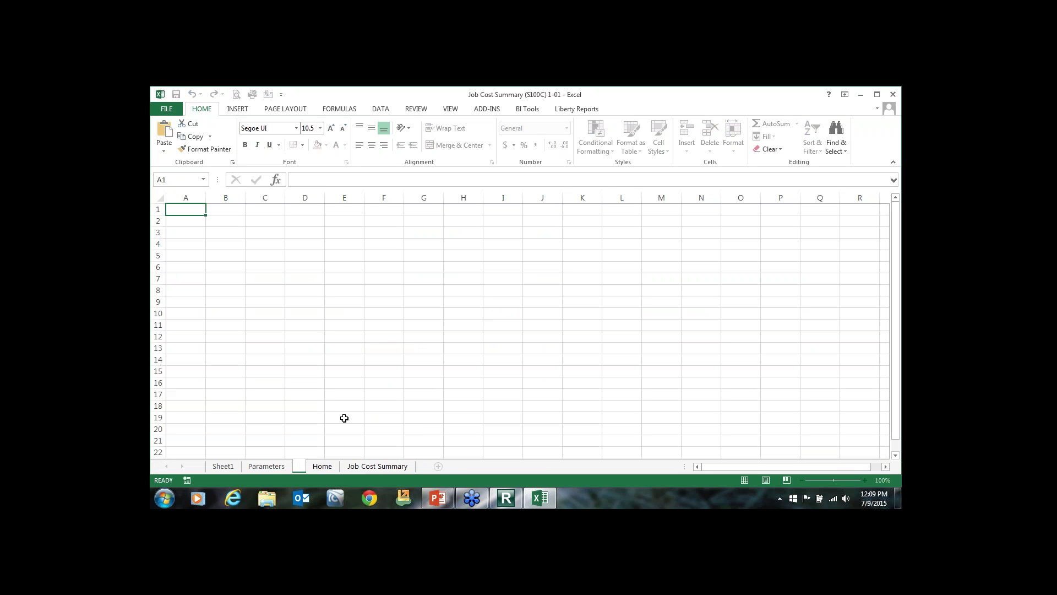
type("Sheet 3")
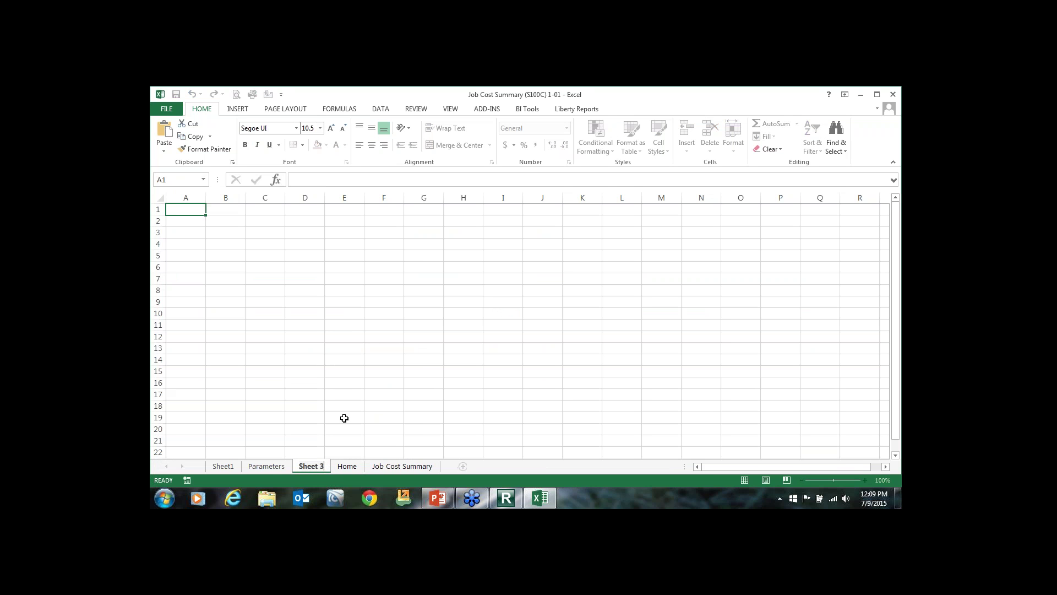
left_click(341, 419)
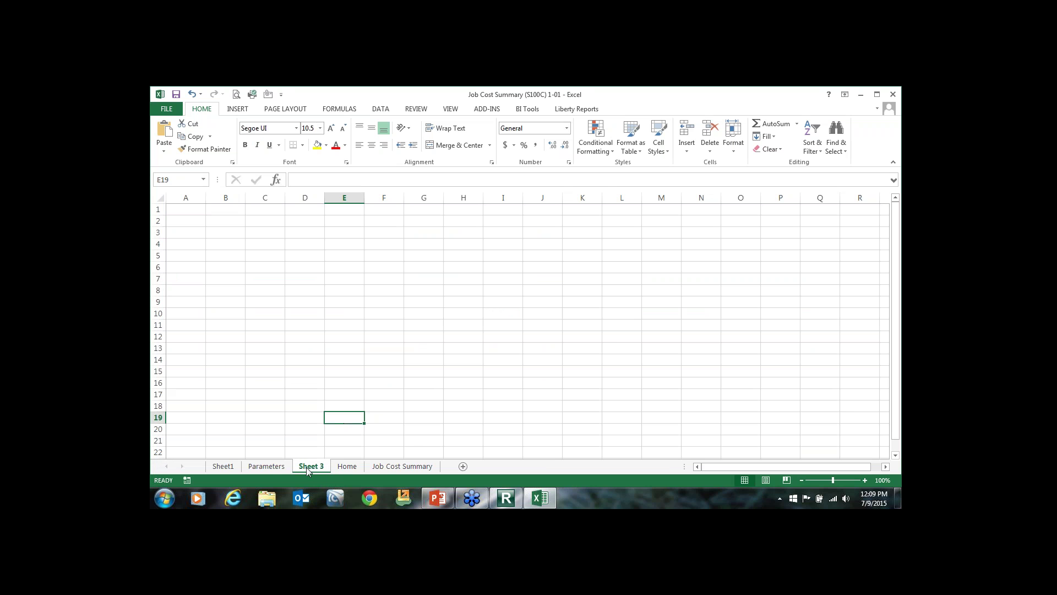
Start a new PivotTable from Sheet1 using the RawData named range as its source.
left_click(217, 467)
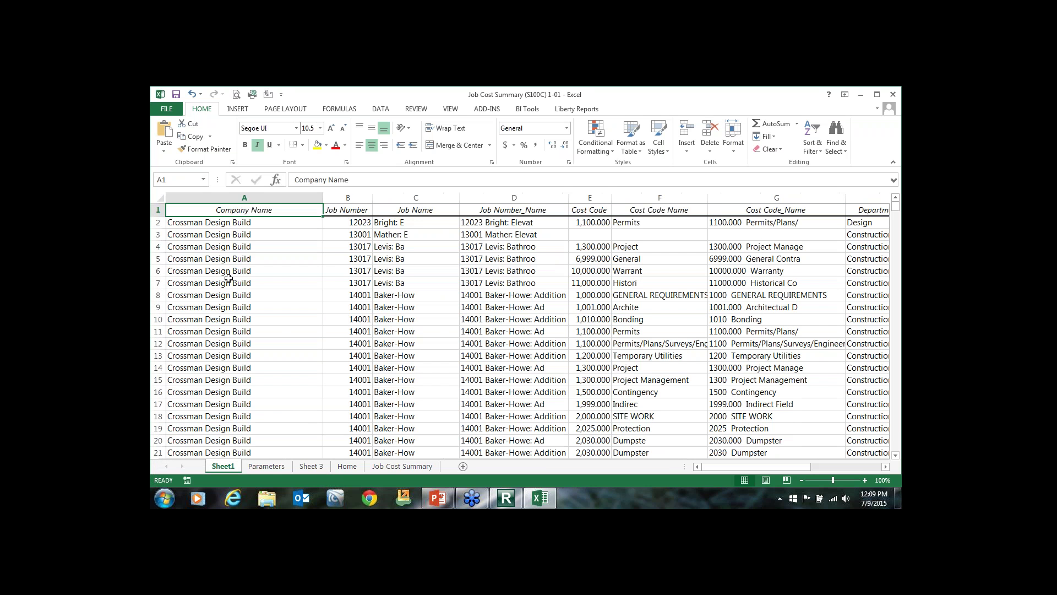
left_click_drag(224, 281, 229, 261)
left_click(238, 109)
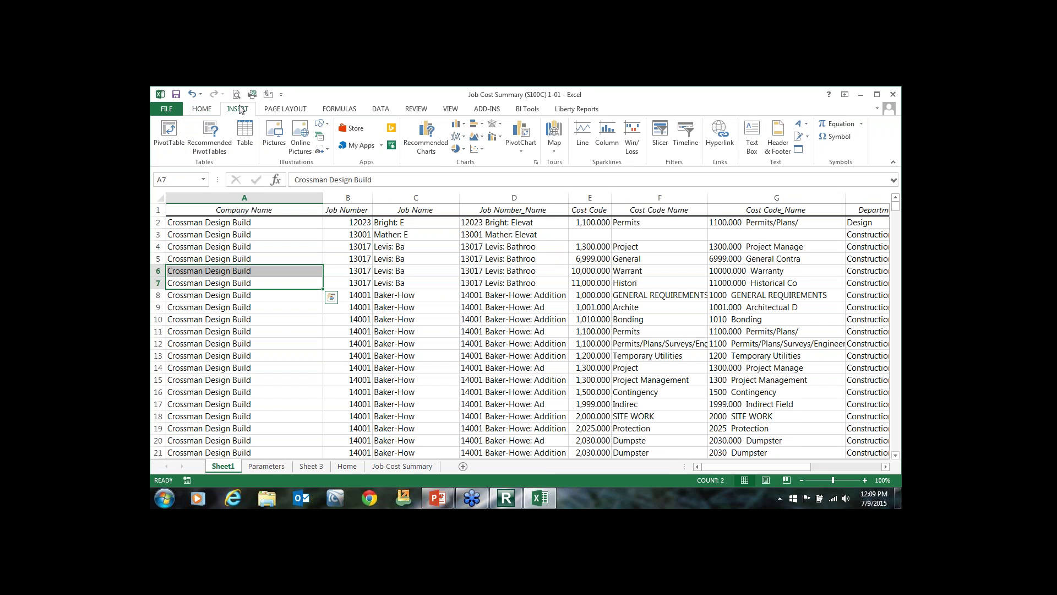
left_click(168, 135)
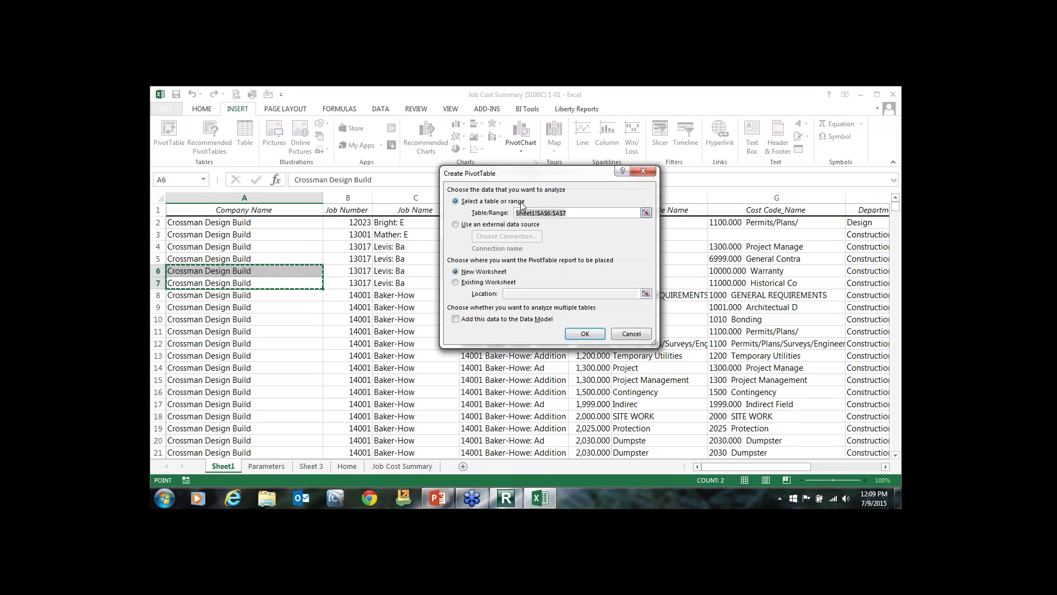
left_click(368, 222)
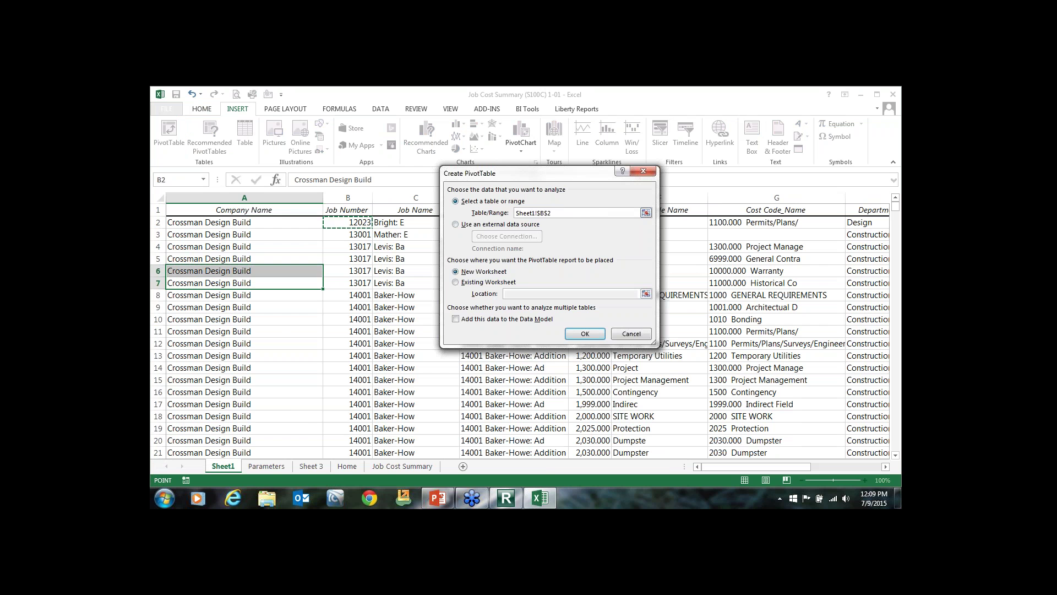
key("F2")
key("F3")
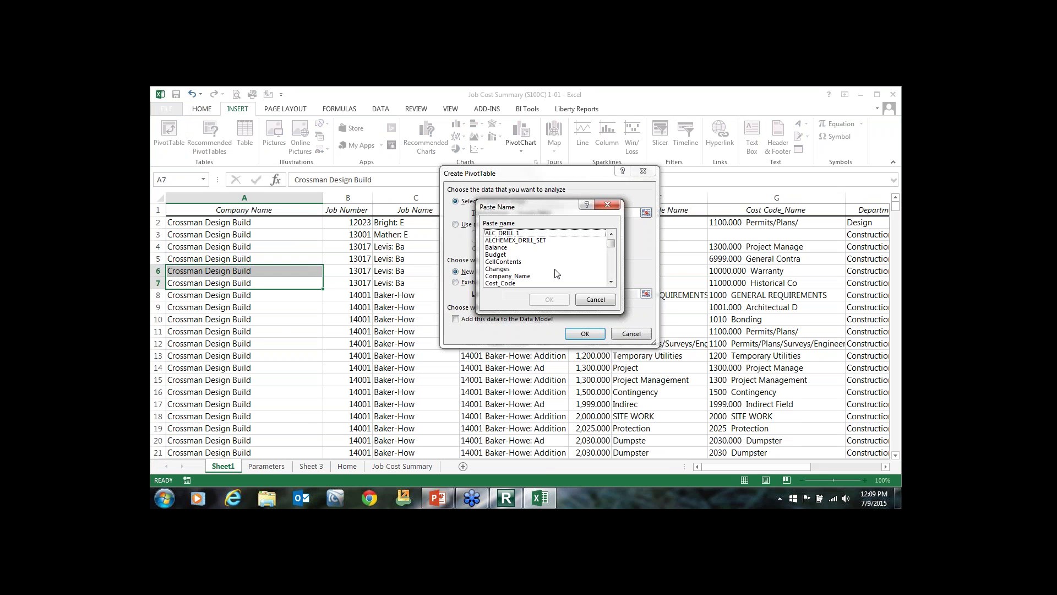
key("r")
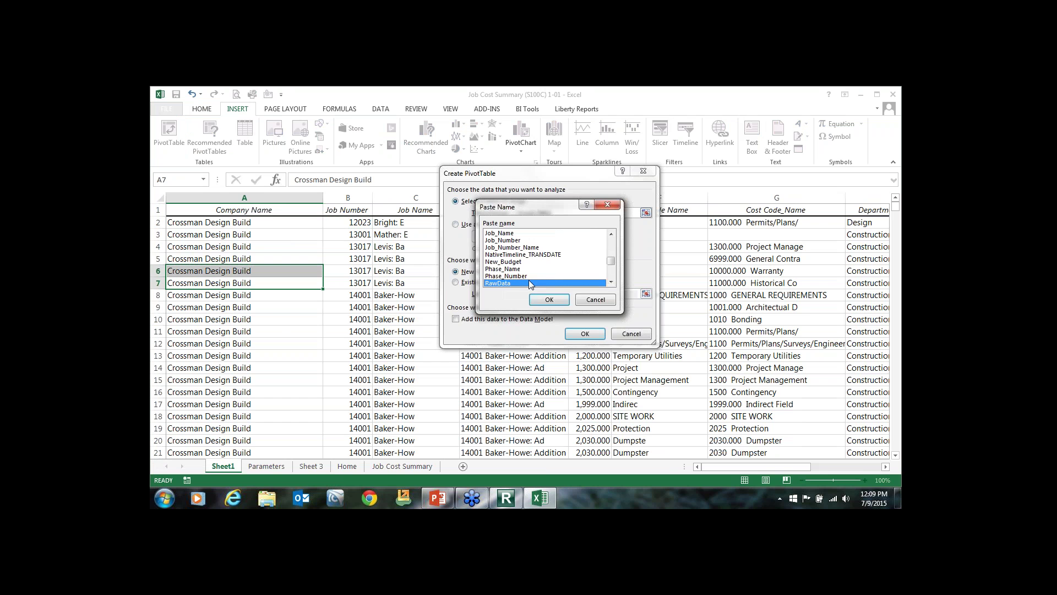
left_click(549, 299)
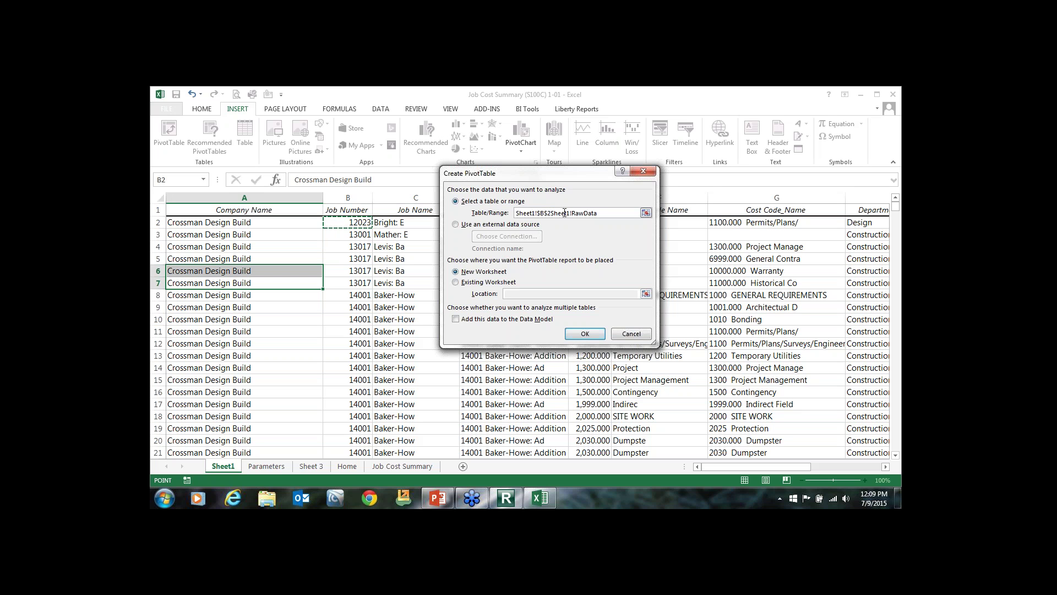
left_click_drag(553, 213, 516, 213)
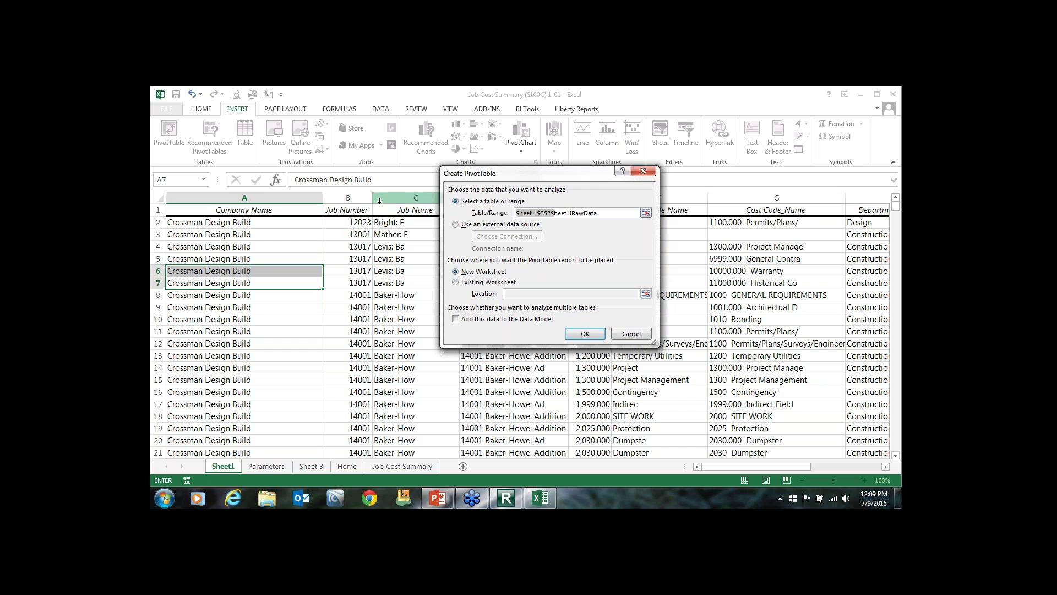
type("s")
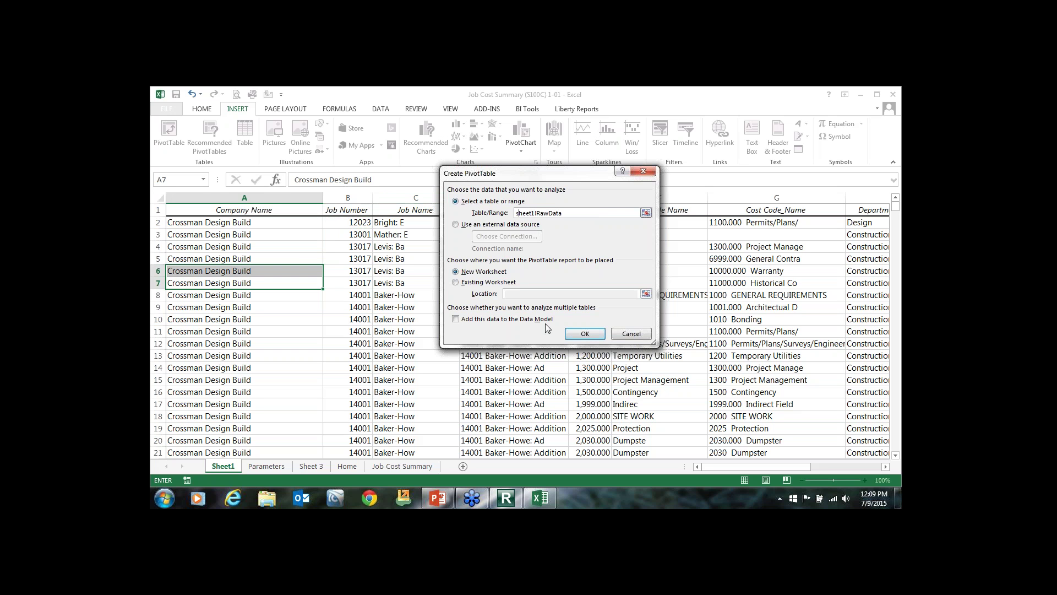
Place the PivotTable at cell A1 of Sheet 3 and create it.
left_click(485, 282)
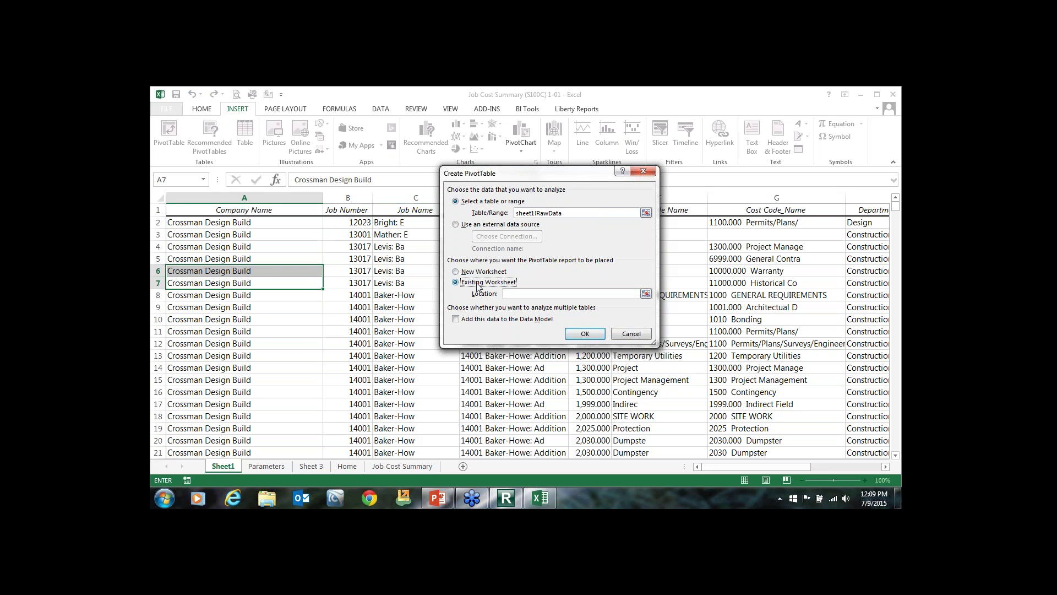
left_click(646, 294)
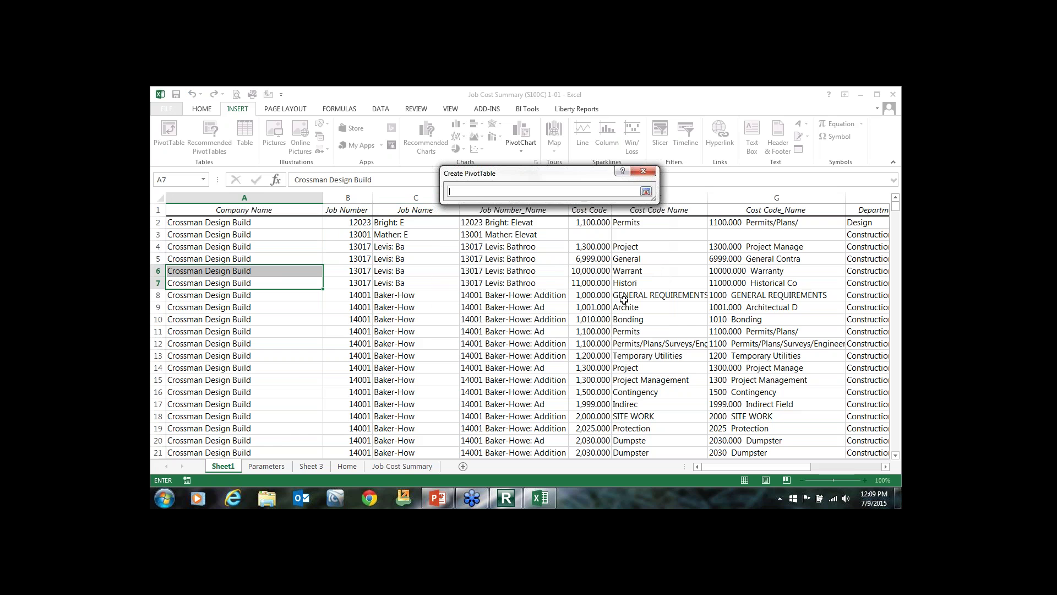
left_click(398, 466)
left_click(311, 466)
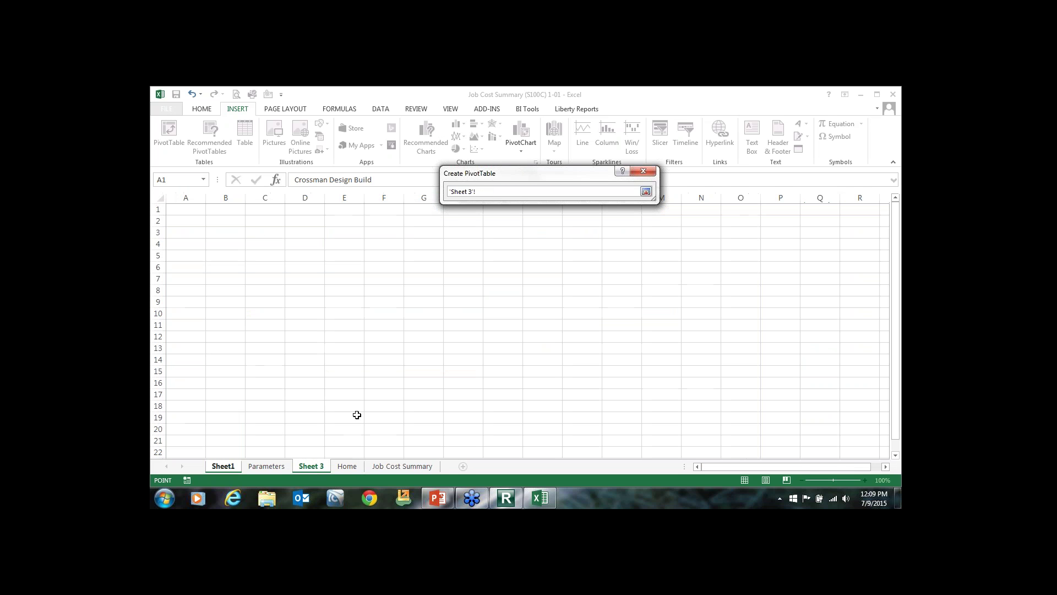
left_click(172, 210)
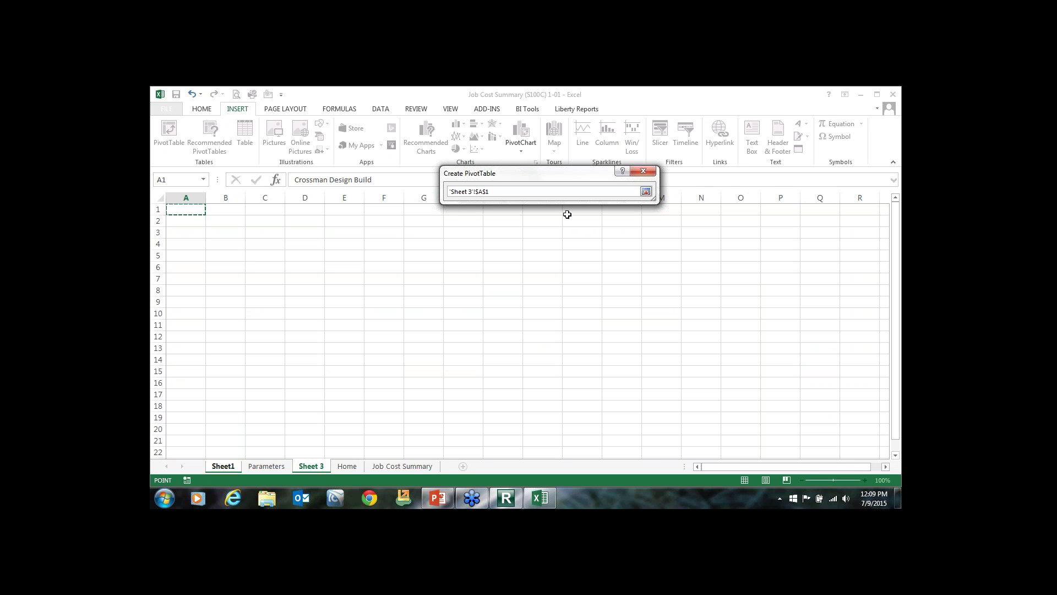
left_click(645, 192)
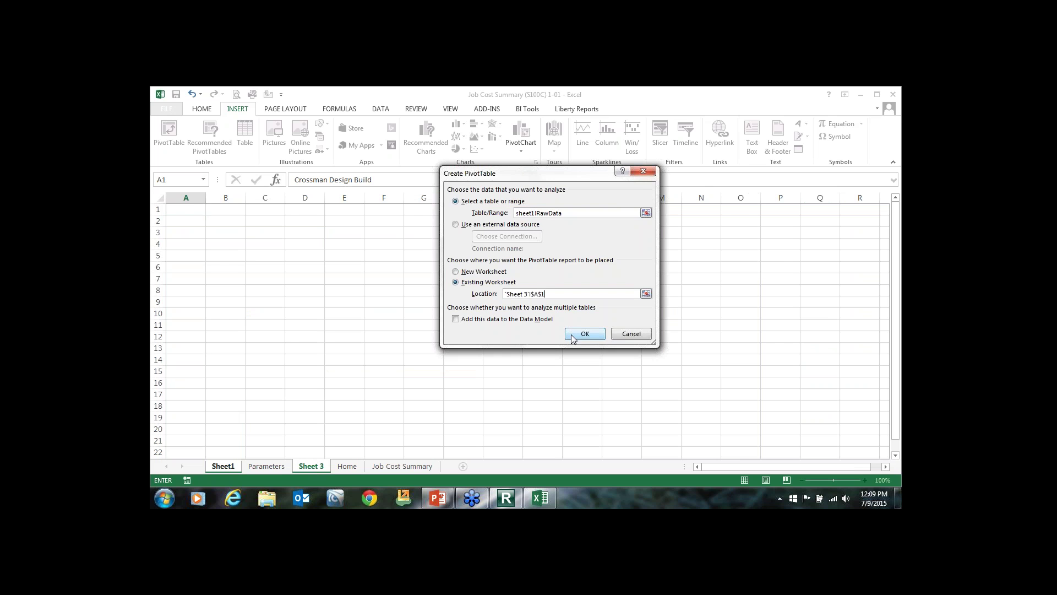
left_click(584, 334)
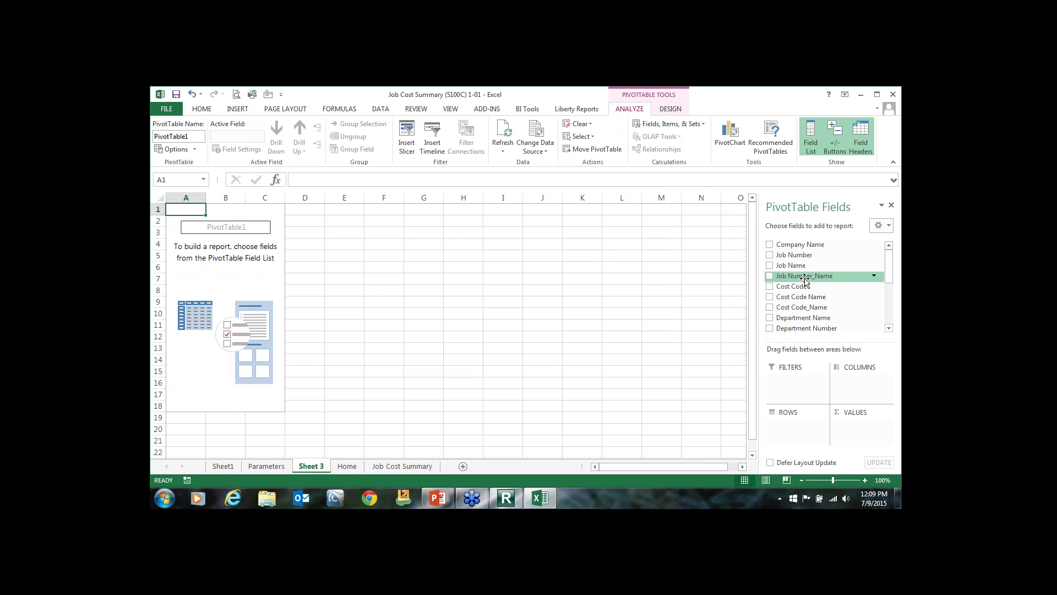
Add Job Name and Department Name as rows with Sum of New Budget and Sum of Costs values.
left_click(771, 266)
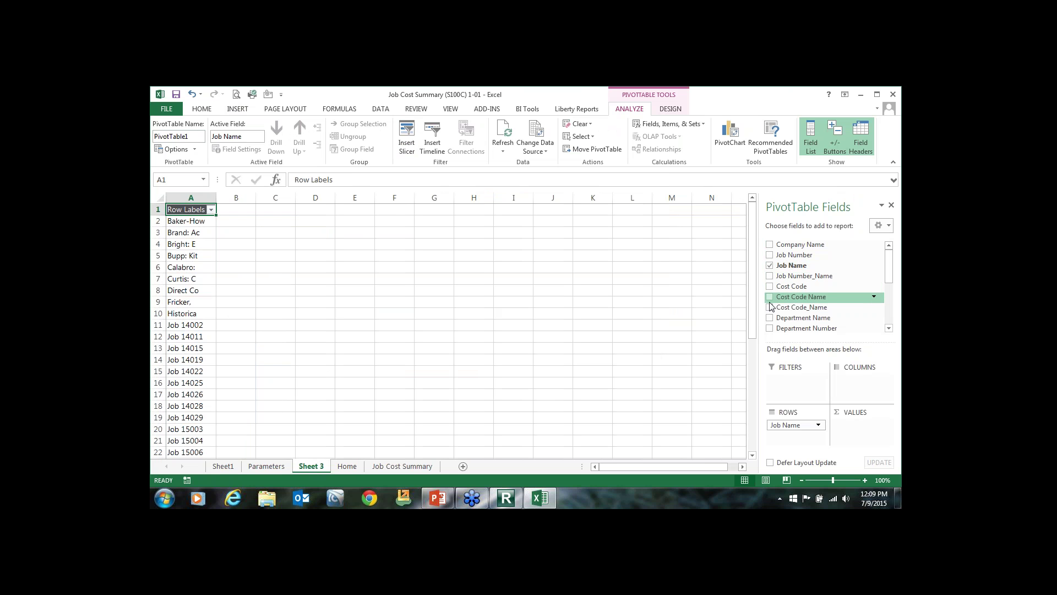
scroll(772, 312, "down", 2)
scroll(773, 319, "up", 2)
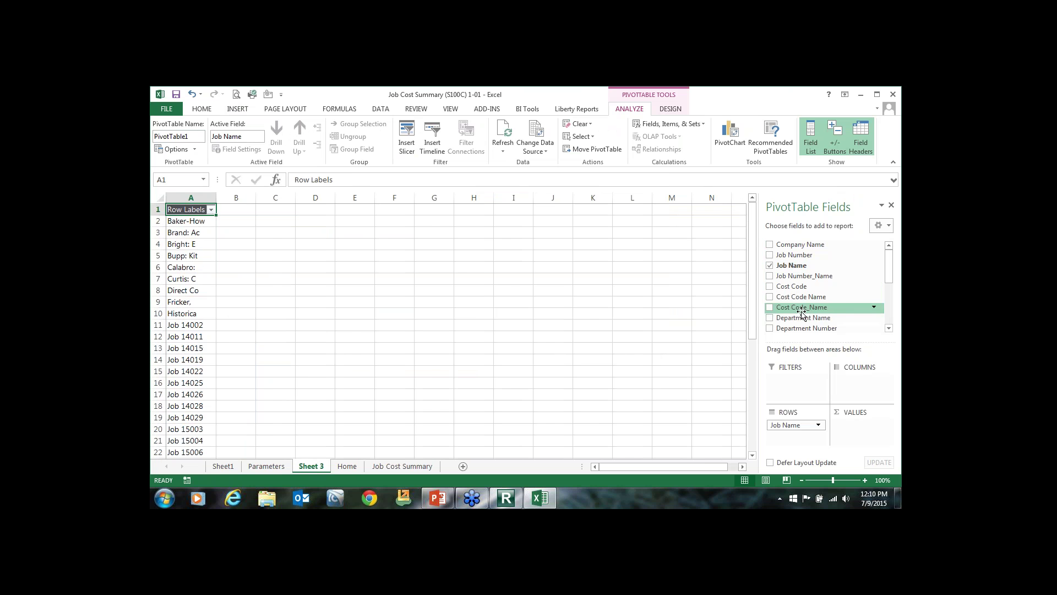
left_click(770, 318)
scroll(890, 301, "down", 3)
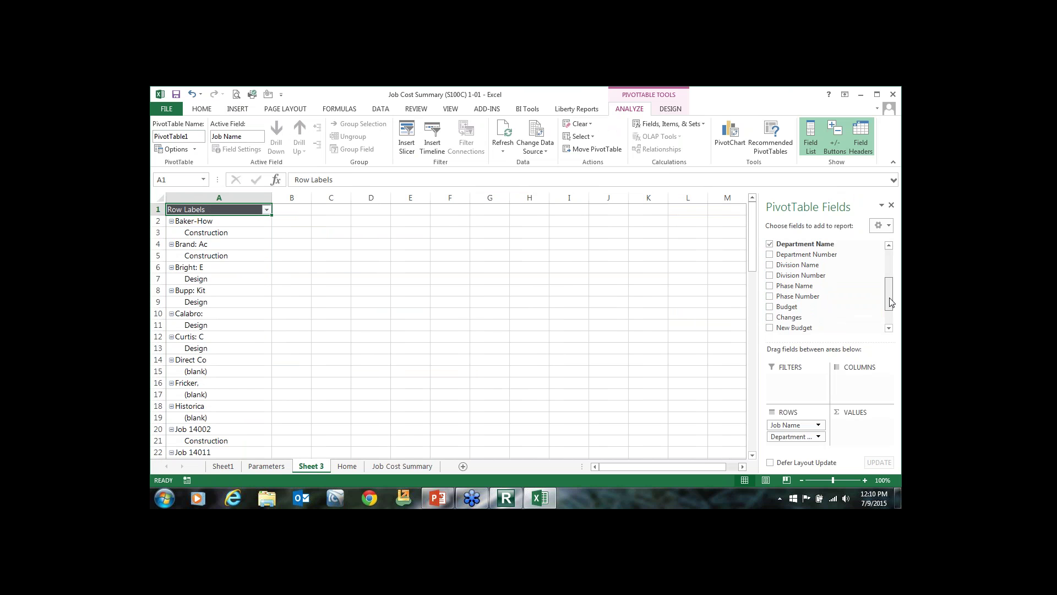
scroll(891, 302, "down", 1)
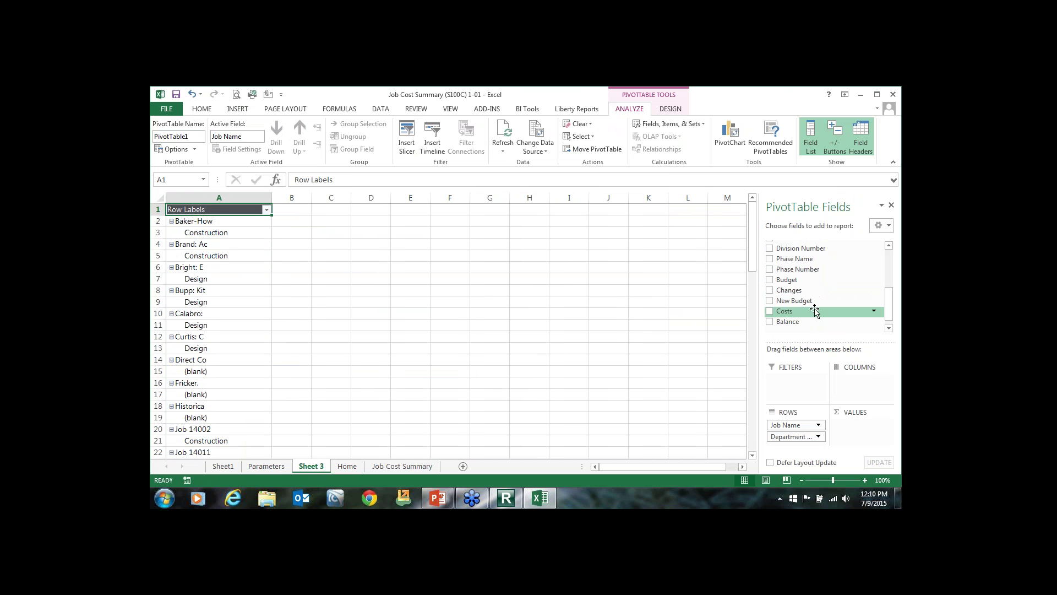
left_click(770, 301)
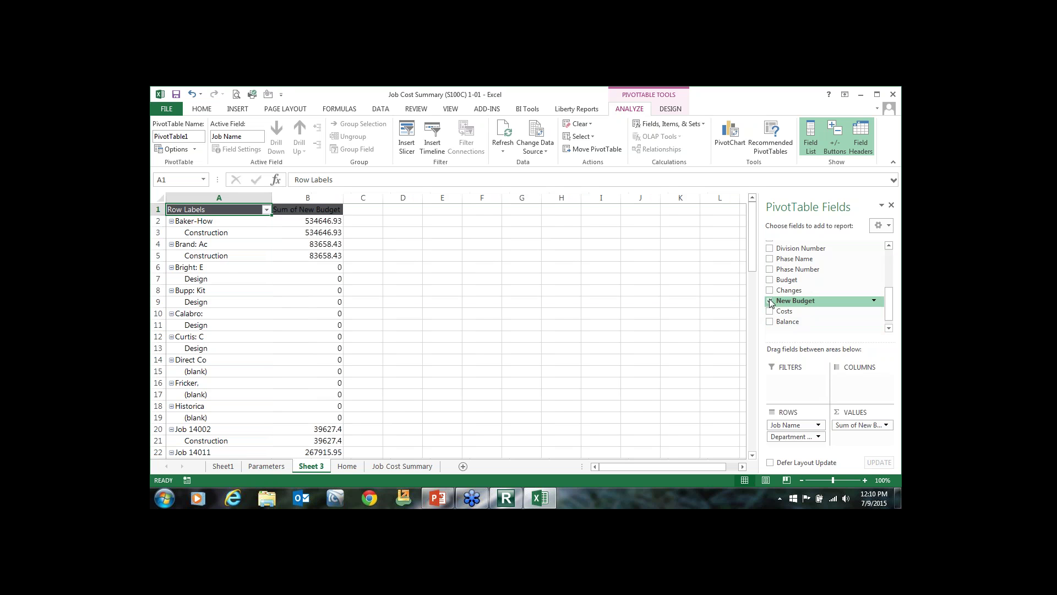
left_click(770, 311)
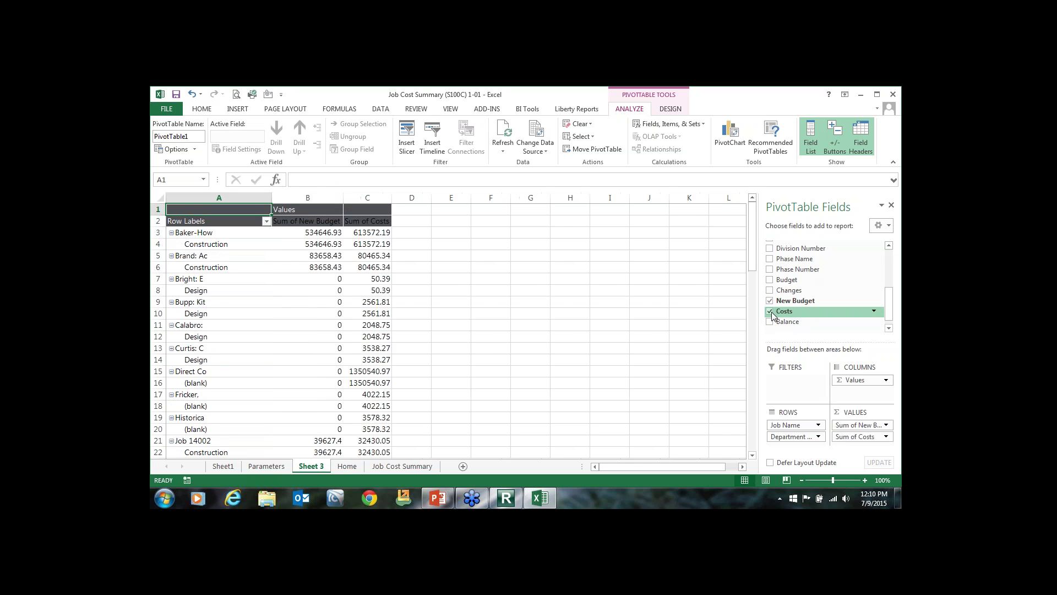
left_click(326, 269)
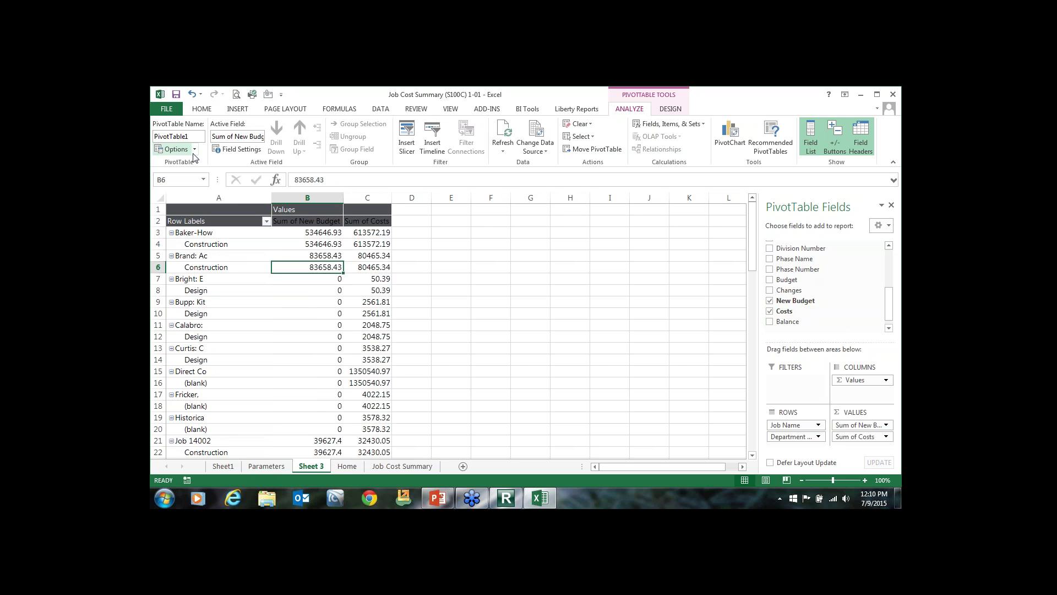
left_click_drag(368, 198, 325, 198)
left_click(325, 198)
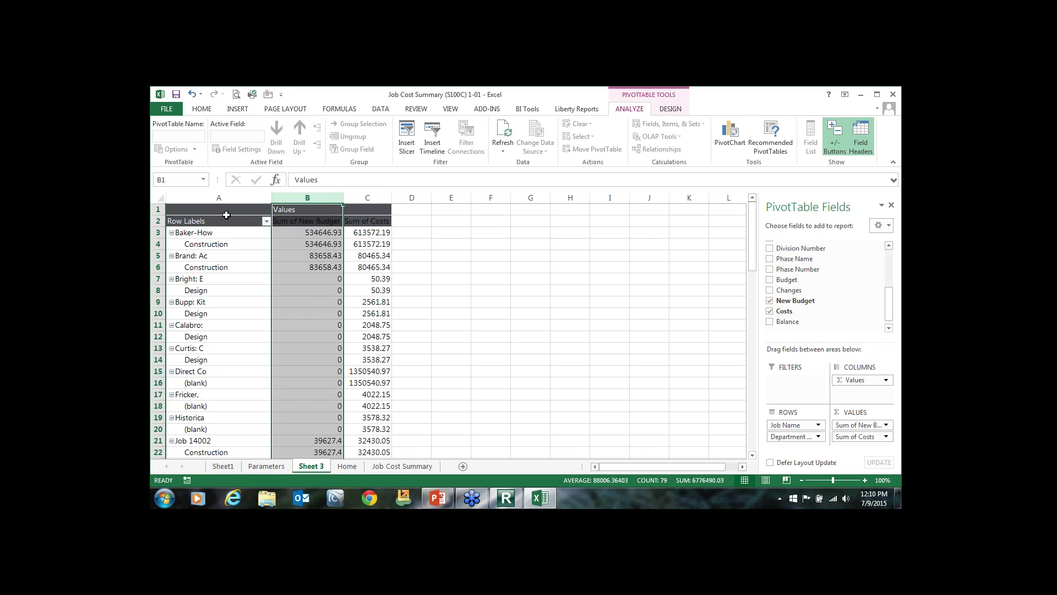
left_click(266, 222)
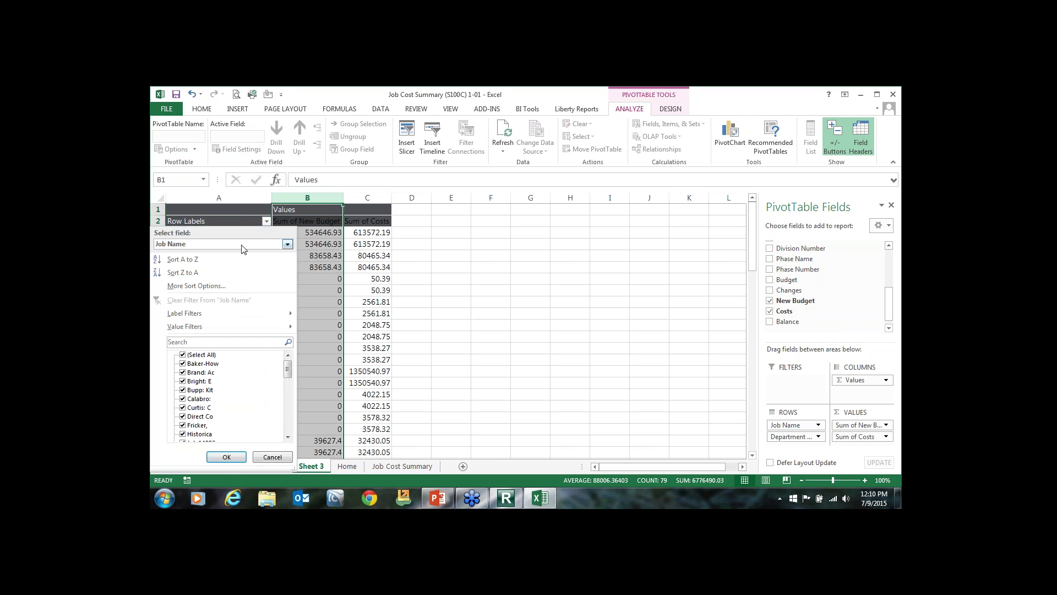
mouse_move(215, 329)
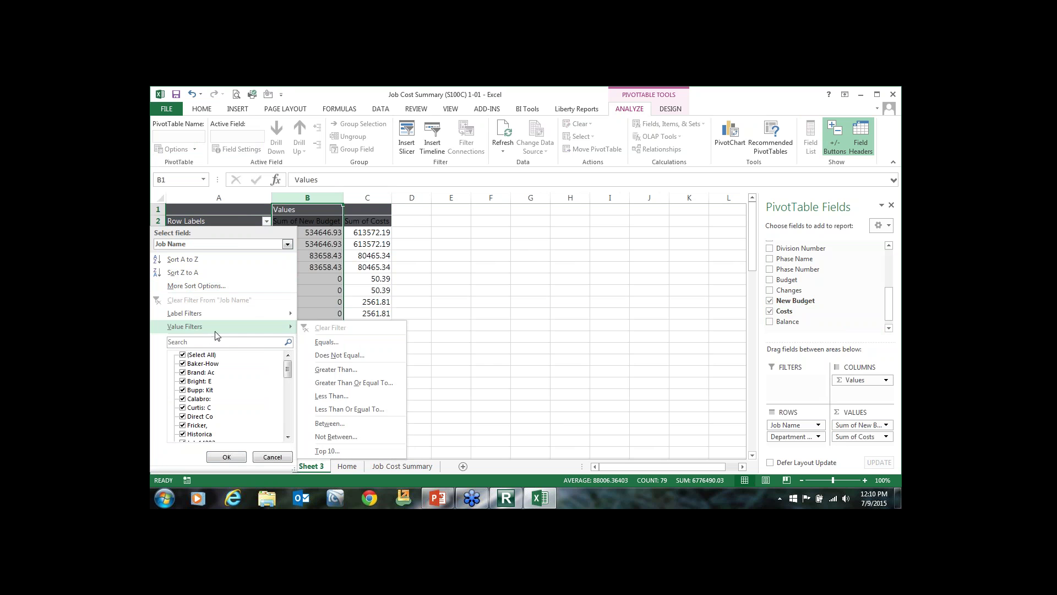
left_click(327, 451)
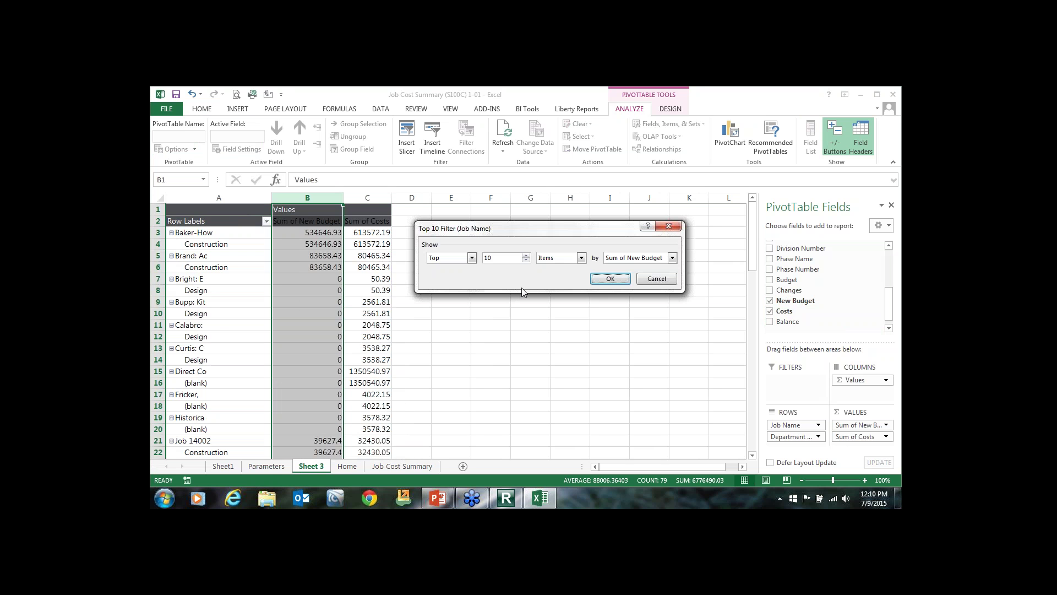
left_click(488, 258)
left_click(601, 279)
left_click(319, 265)
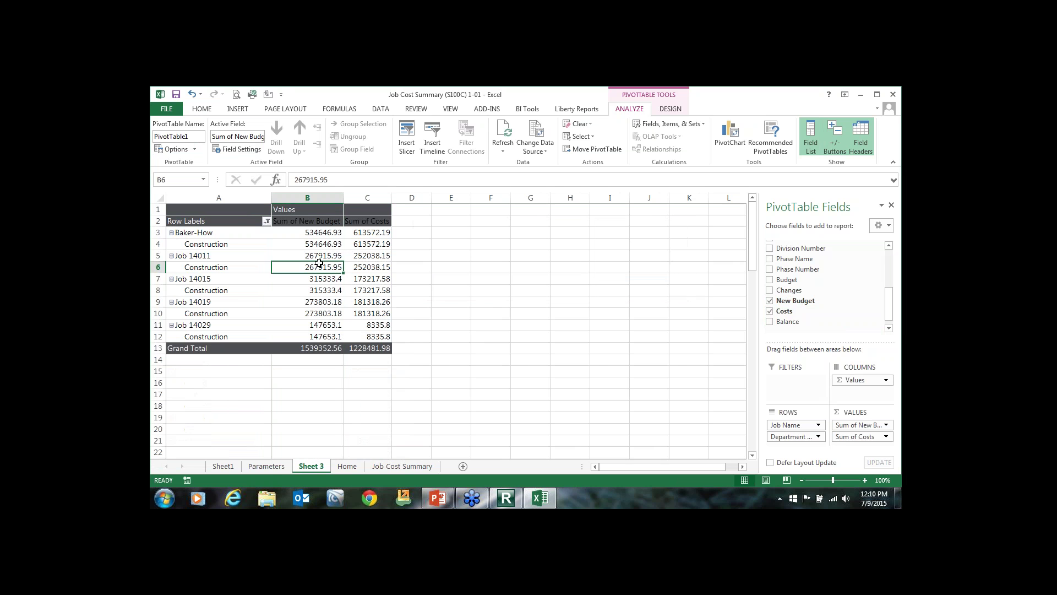
left_click(323, 205)
Apply Accounting number format to the Sum of New Budget and Sum of Costs columns.
left_click(308, 198)
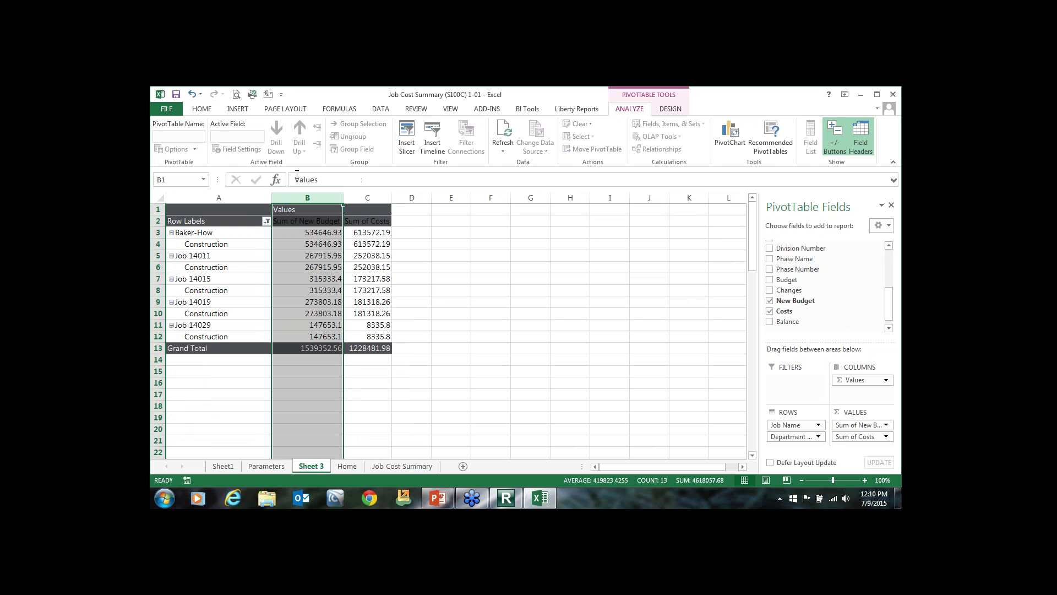
left_click(201, 109)
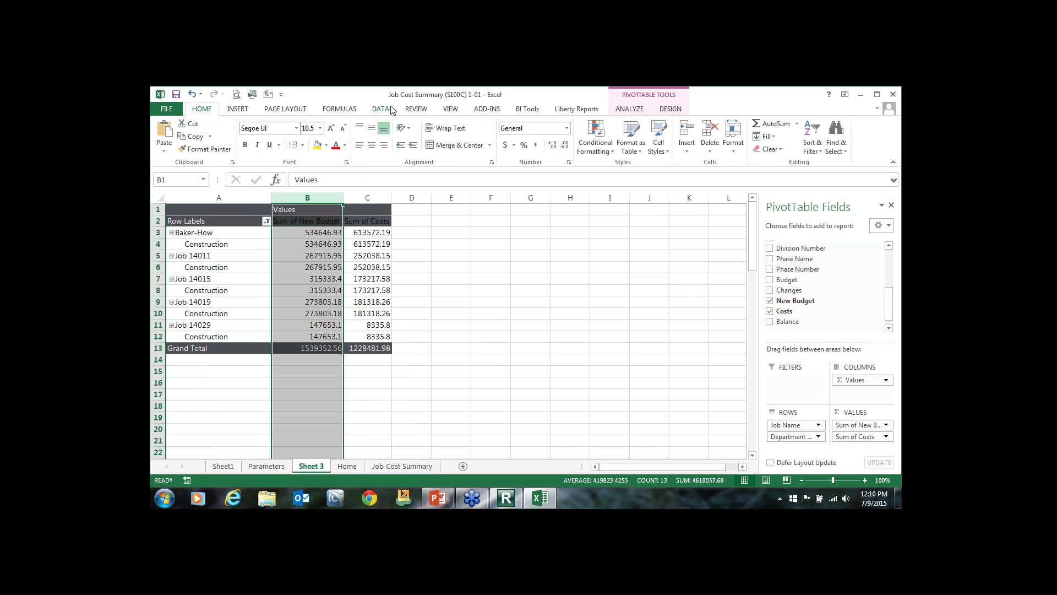
left_click(505, 145)
left_click(364, 198)
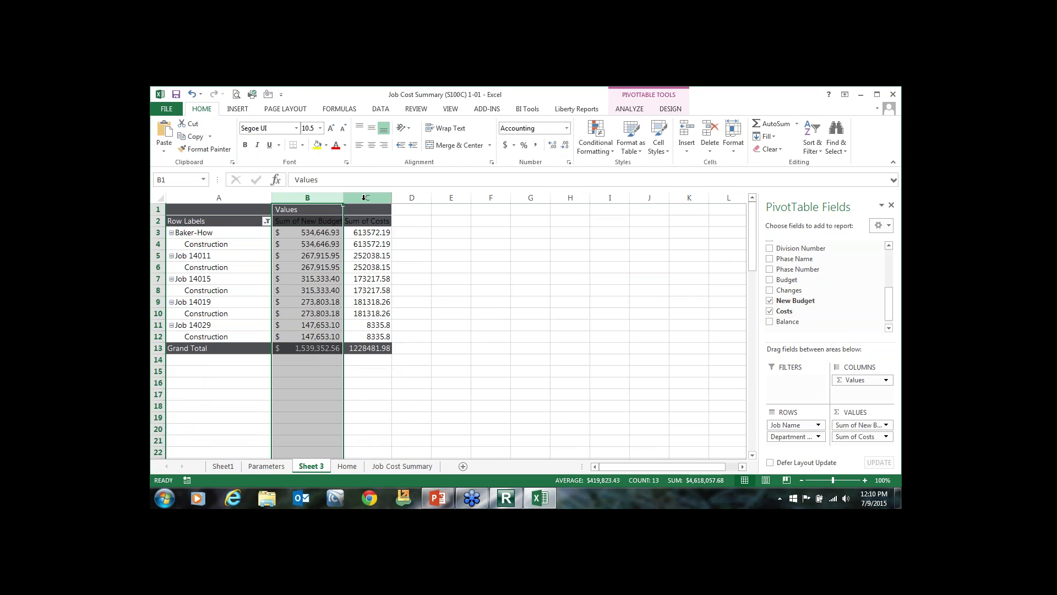
left_click(507, 147)
Make the Row Labels header text red.
left_click(304, 220)
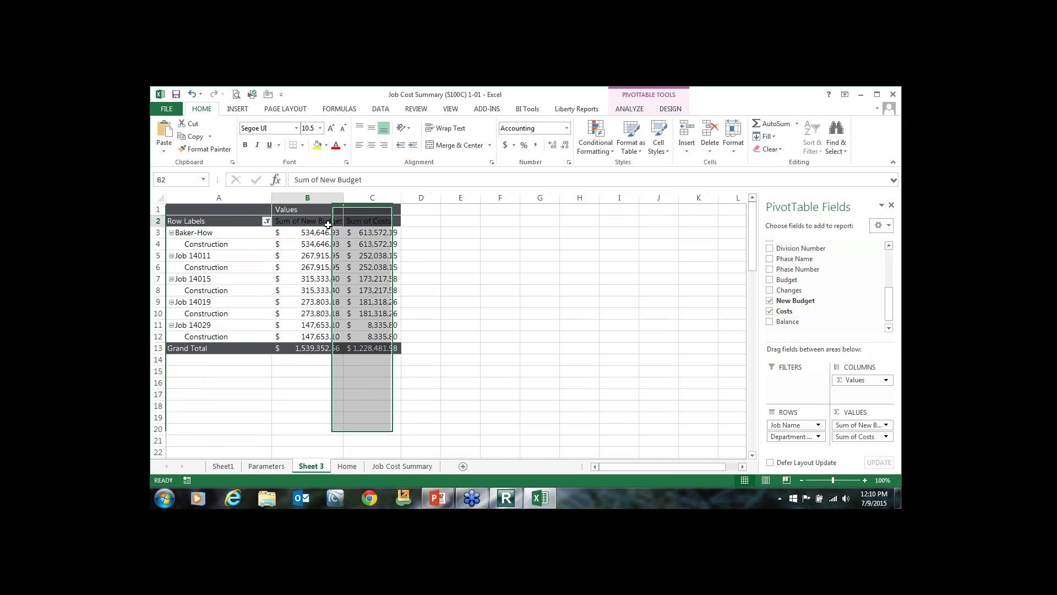
left_click(228, 221)
left_click(336, 146)
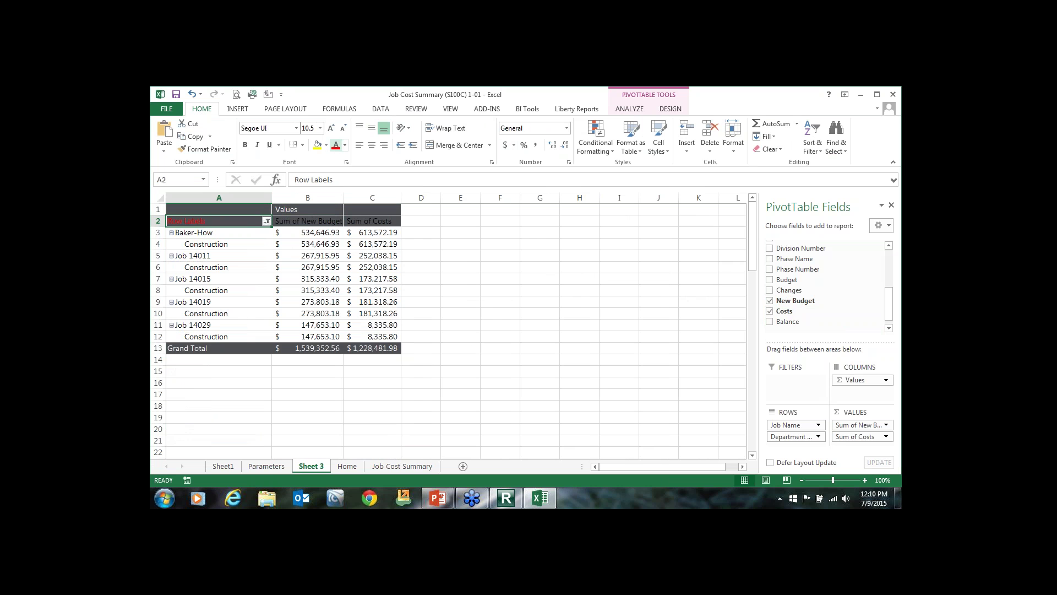
left_click(286, 221)
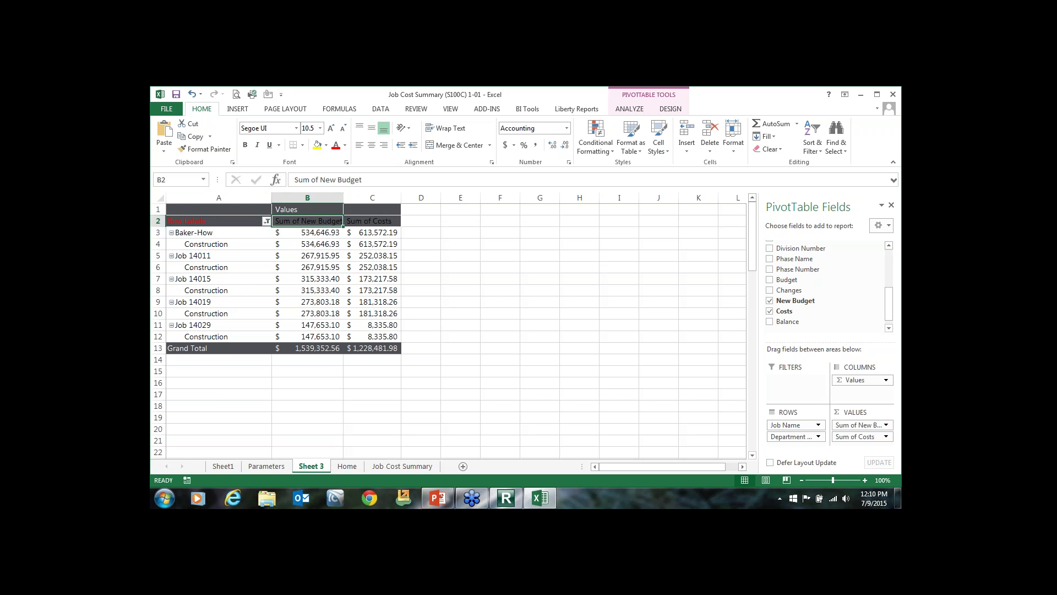
Choose the Job Cost Summary (S100C) 1-01 workbook as the Copy of Job Cost Summary template.
left_click(864, 97)
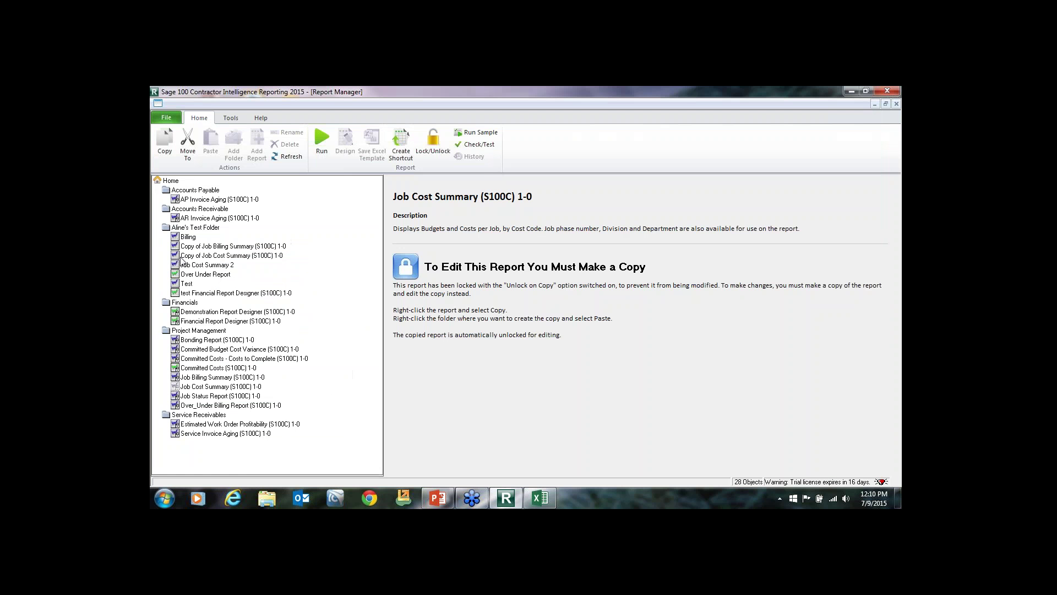
left_click(198, 255)
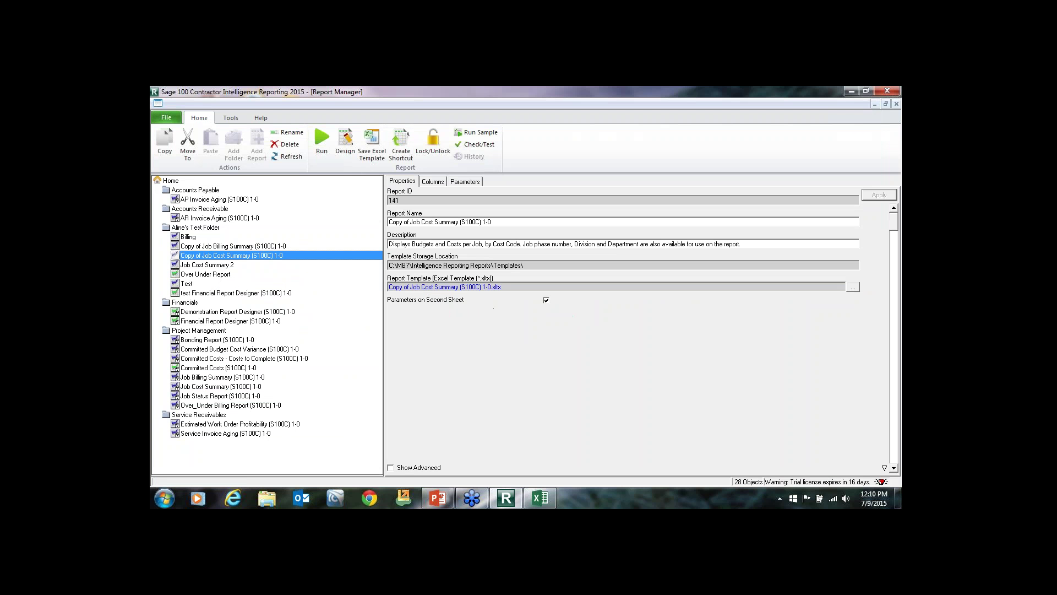
left_click(369, 142)
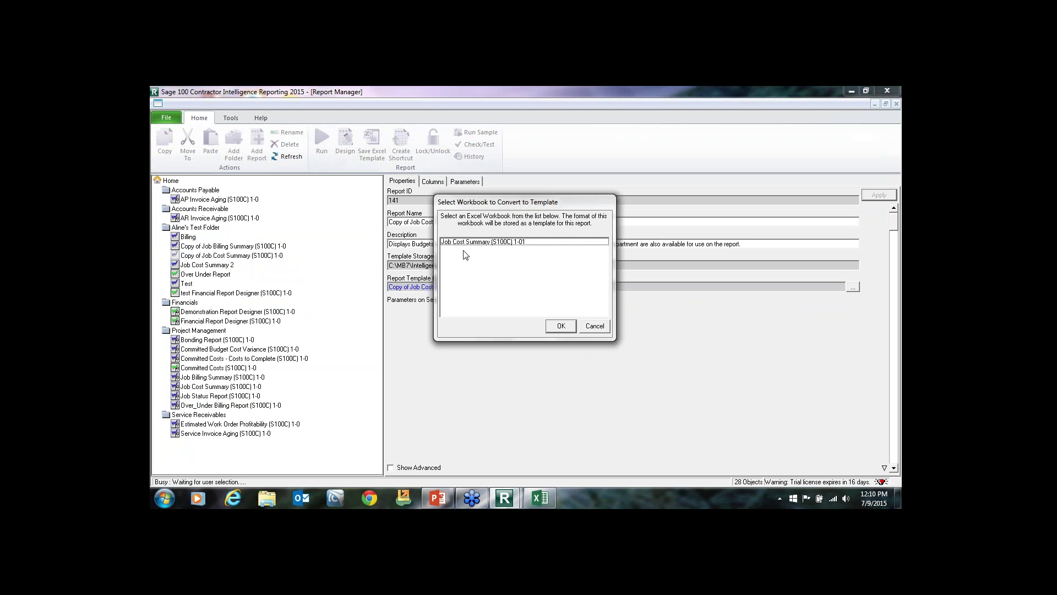
left_click(474, 246)
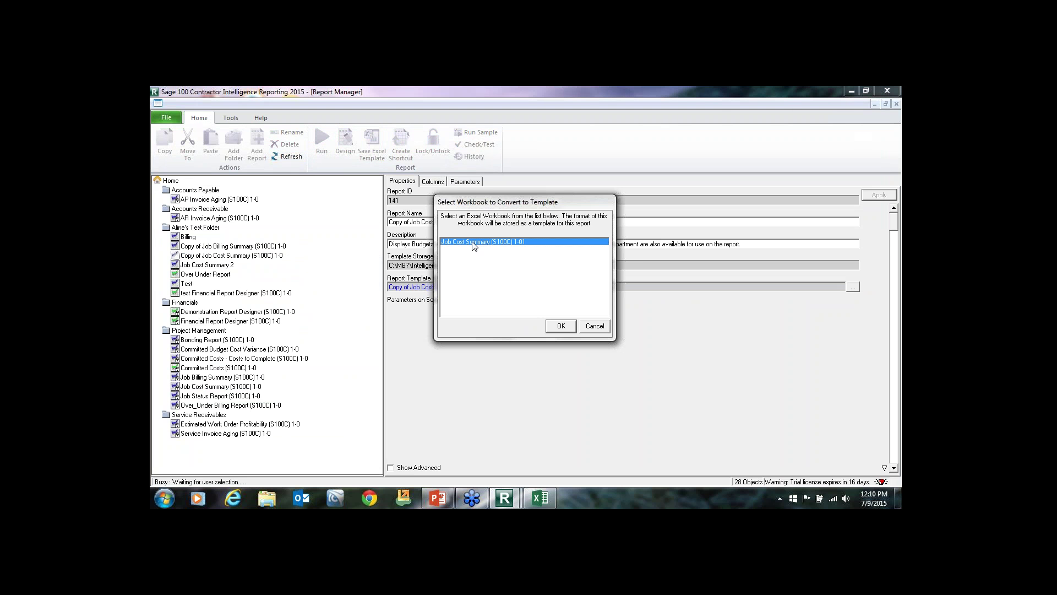
left_click(558, 326)
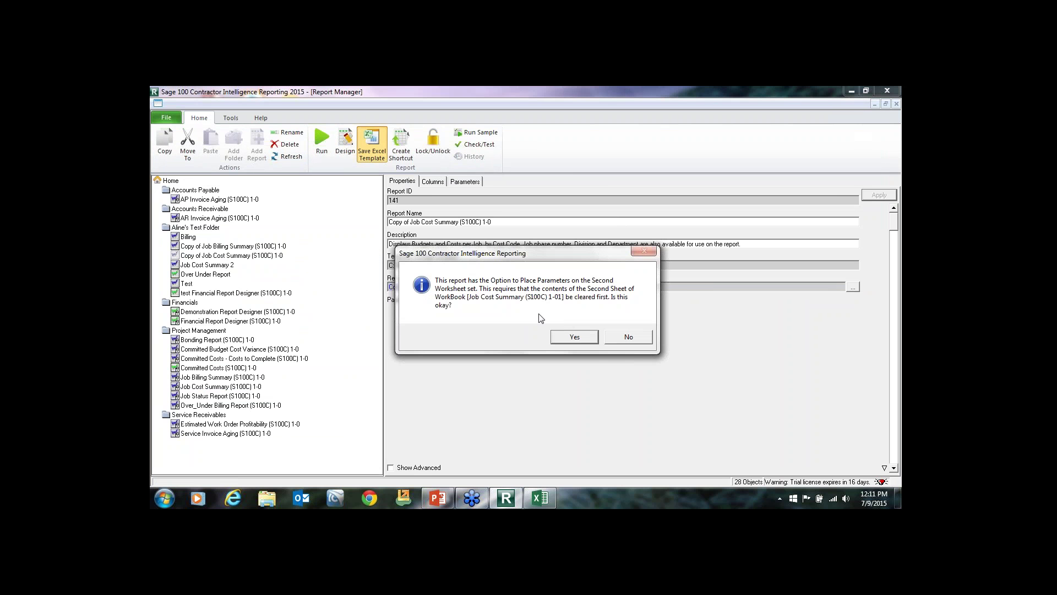
Confirm the prompts: clear parameters, keep the file name, skip table layout, replace the template.
left_click(575, 336)
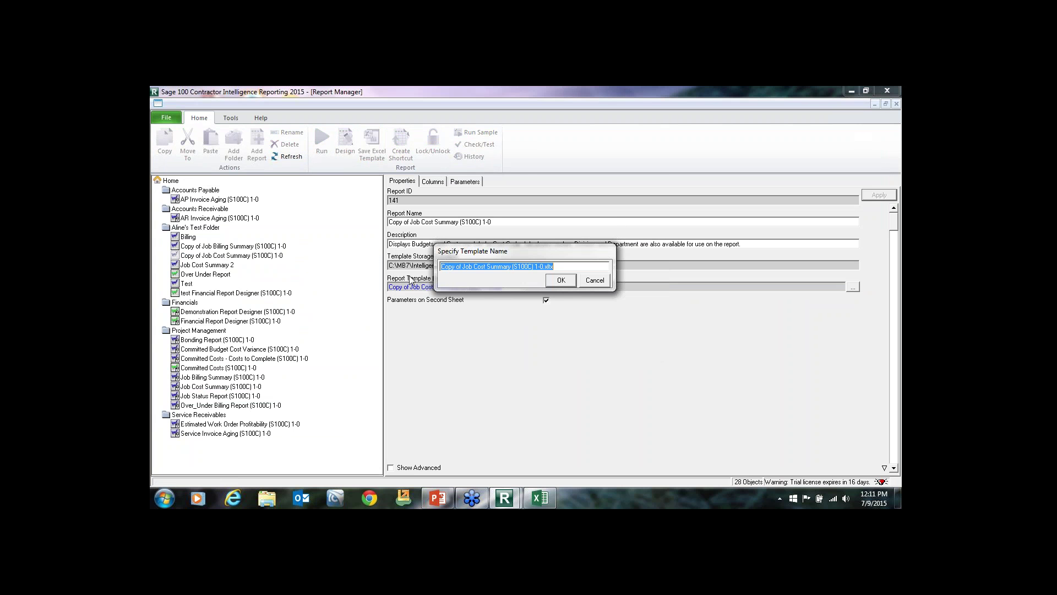
left_click(561, 280)
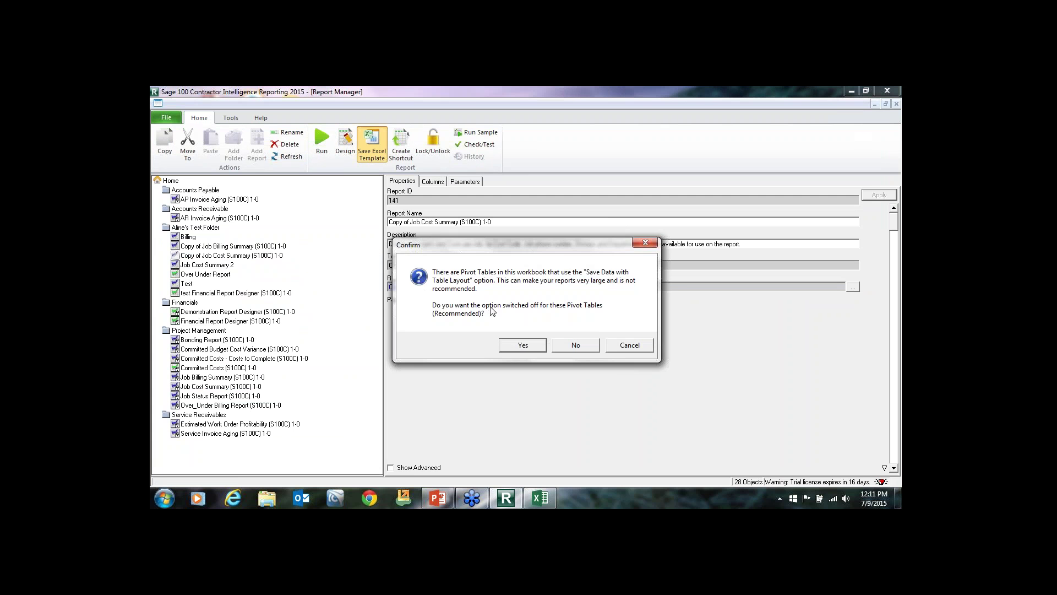
left_click(518, 345)
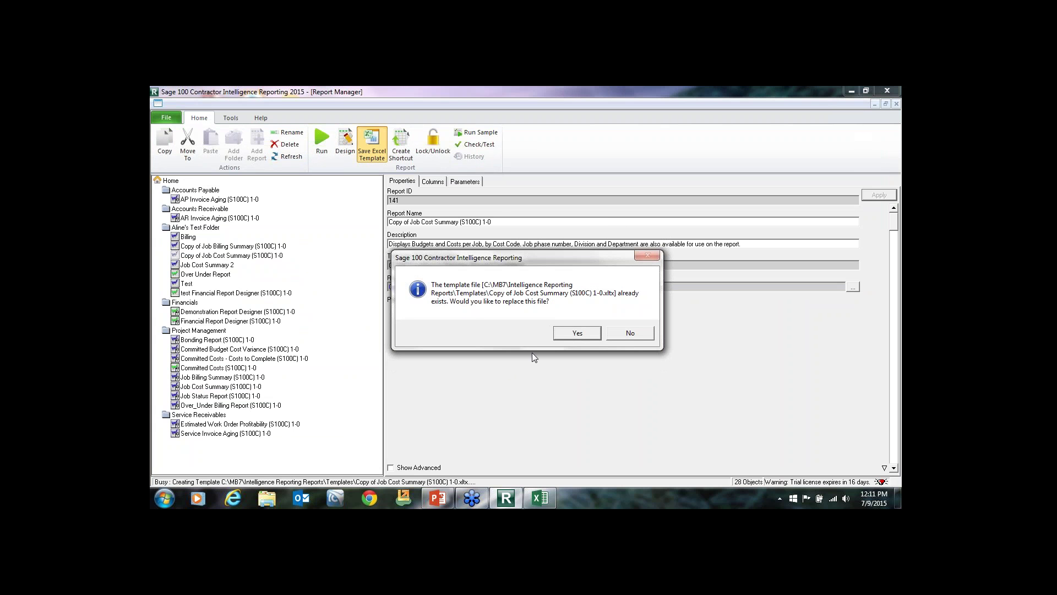
left_click(577, 334)
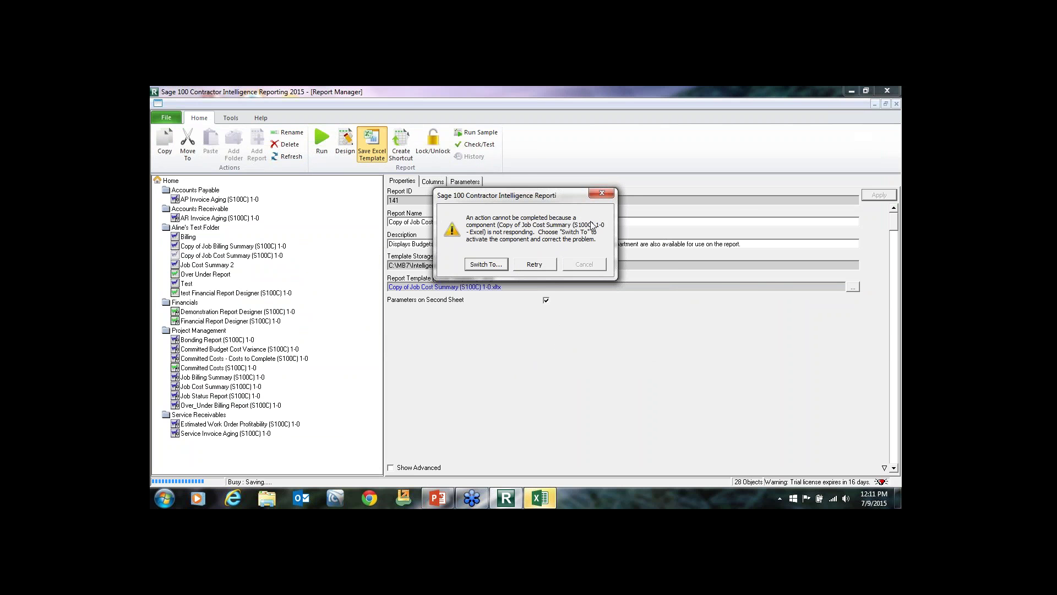
left_click(486, 264)
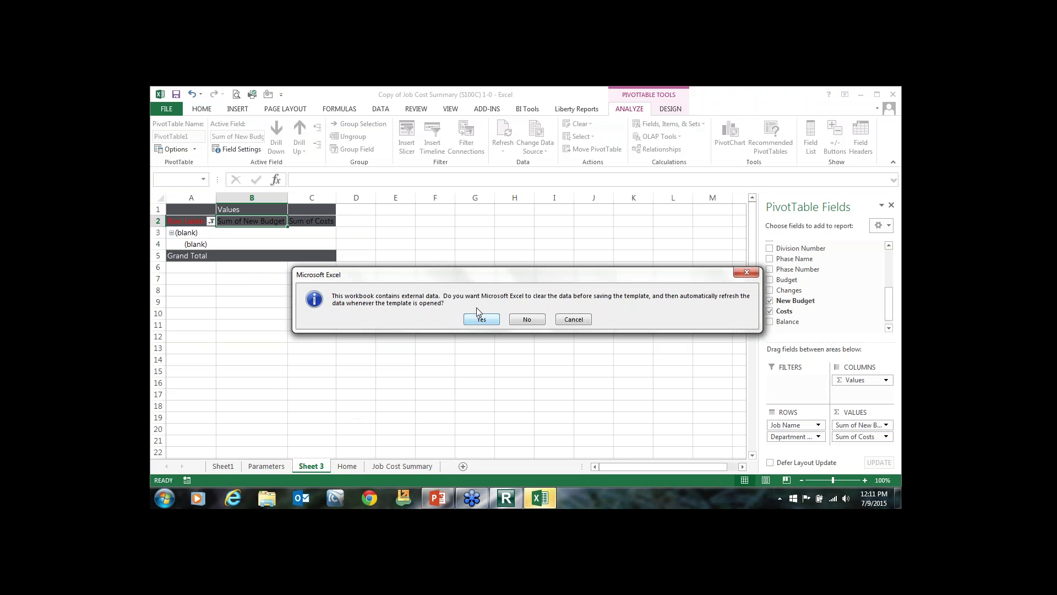
left_click(487, 320)
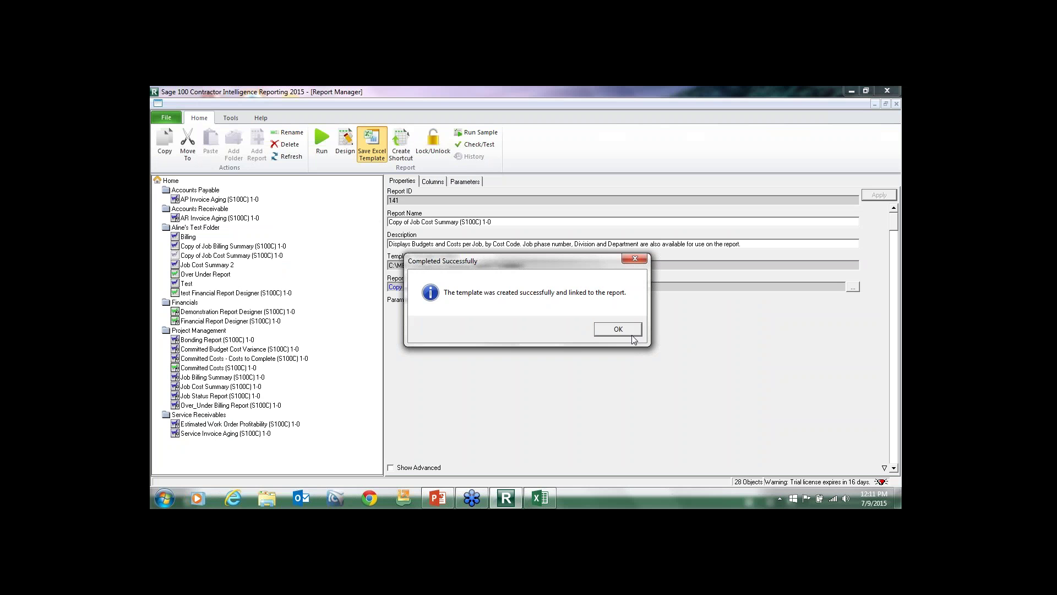
left_click(622, 330)
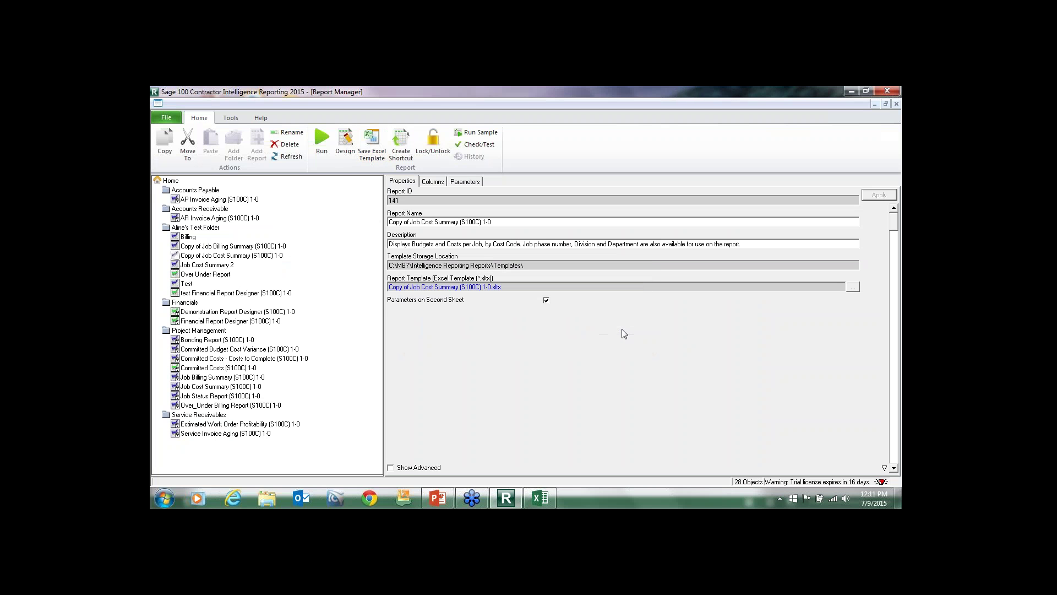
Run the Copy of Job Cost Summary (S100C) 1-0 report.
left_click(229, 257)
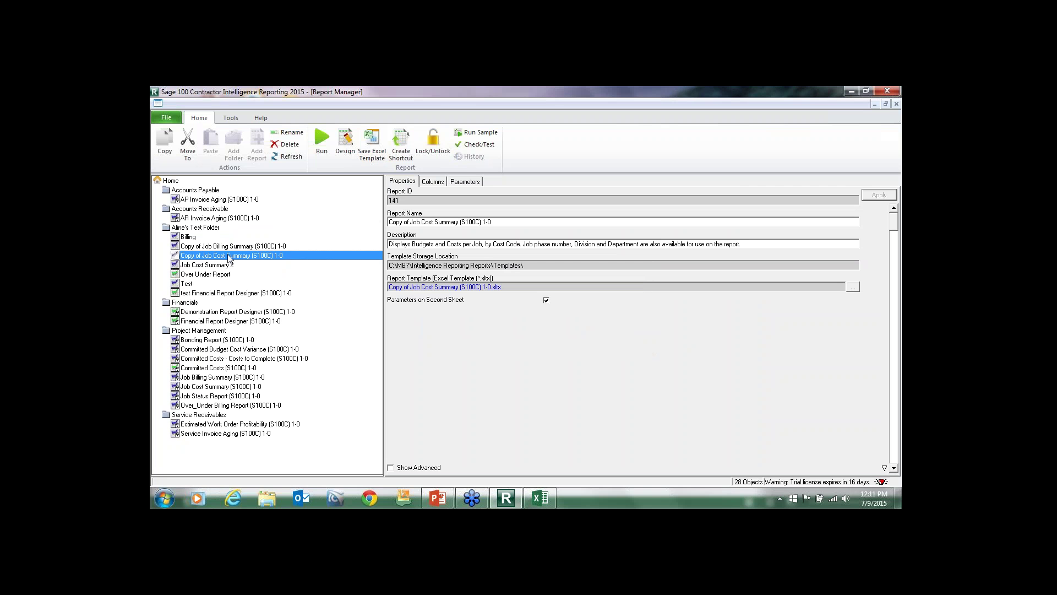
left_click(322, 141)
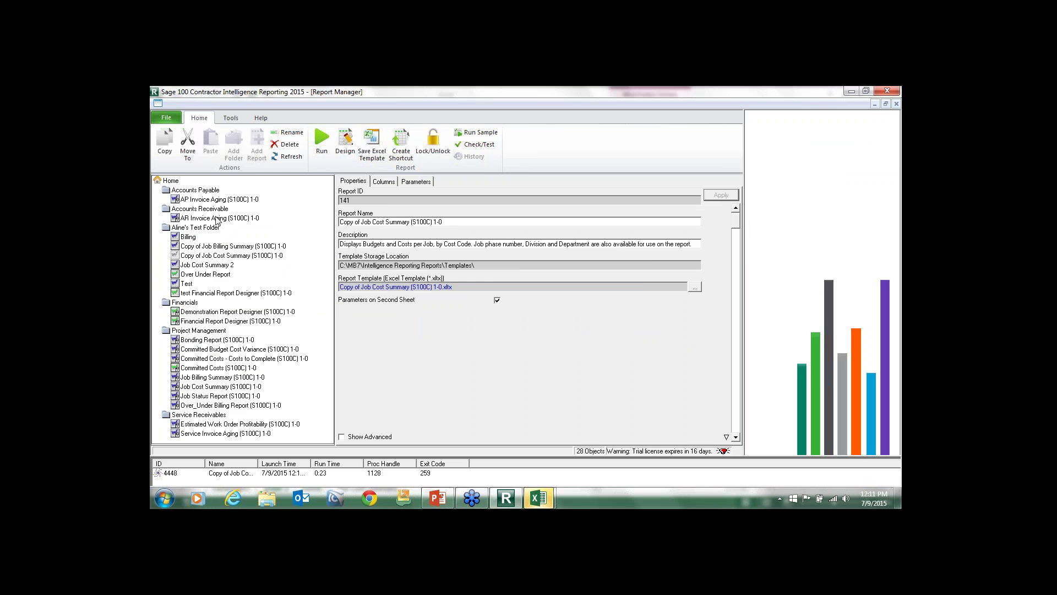
Maximize the generated workbook and review the Parameters, Job Cost Summary, Home and Sheet 3 tabs.
mouse_move(538, 498)
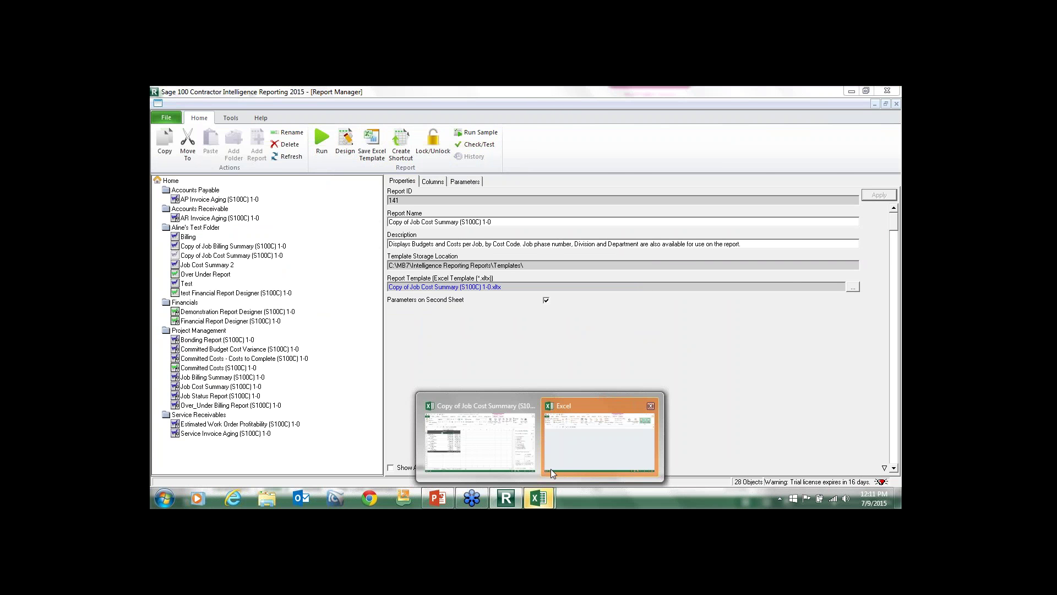
left_click(513, 428)
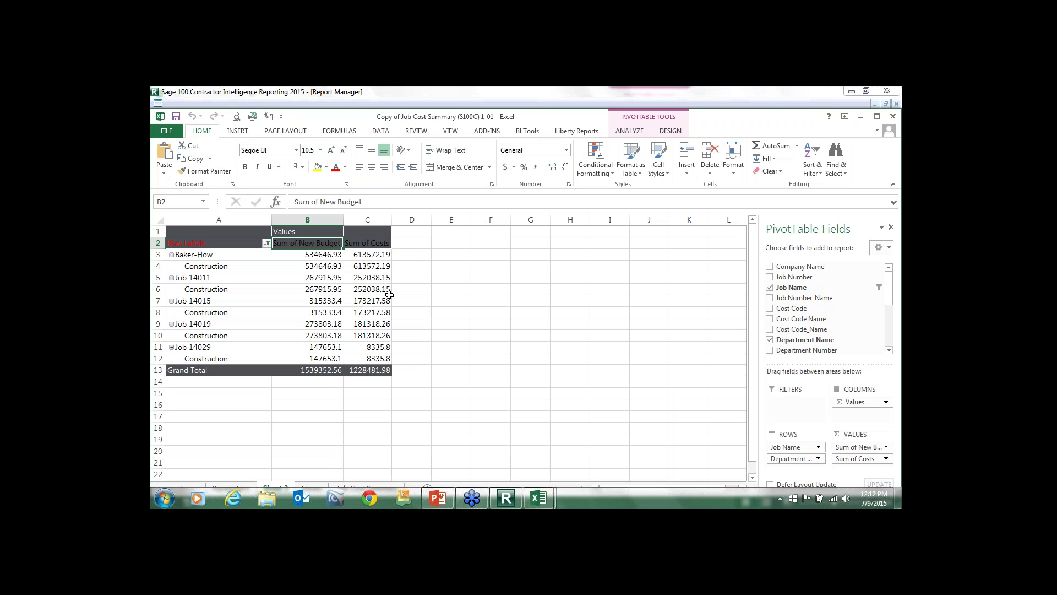
left_click(877, 116)
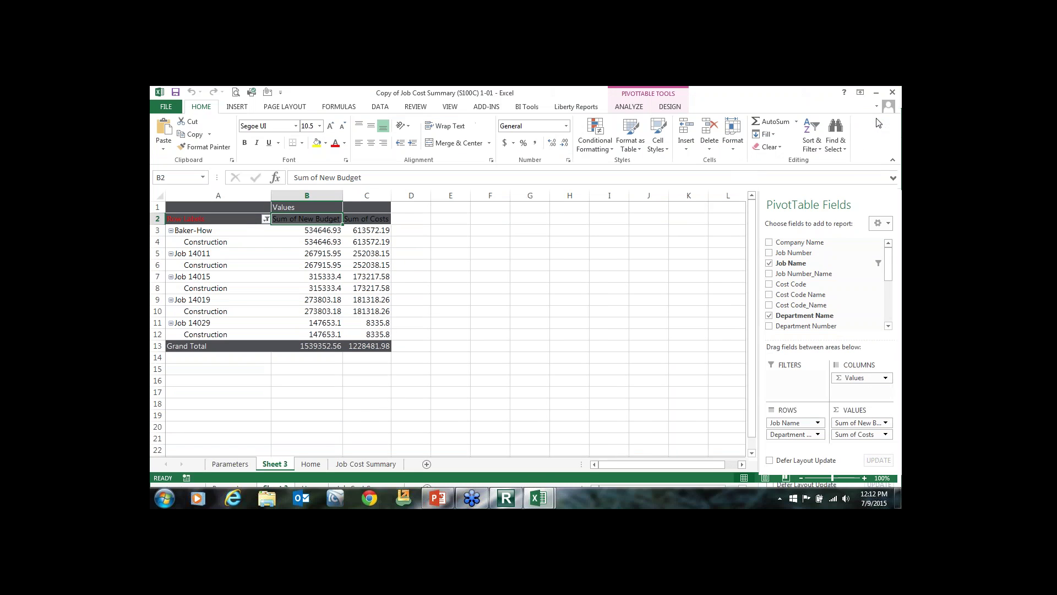
left_click(306, 285)
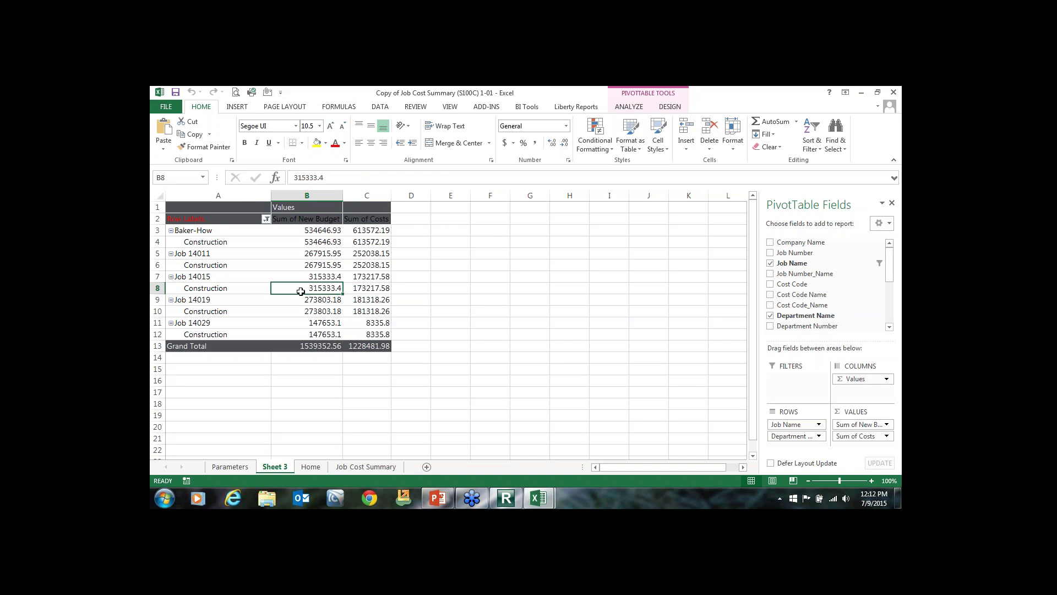
left_click(220, 467)
left_click(365, 467)
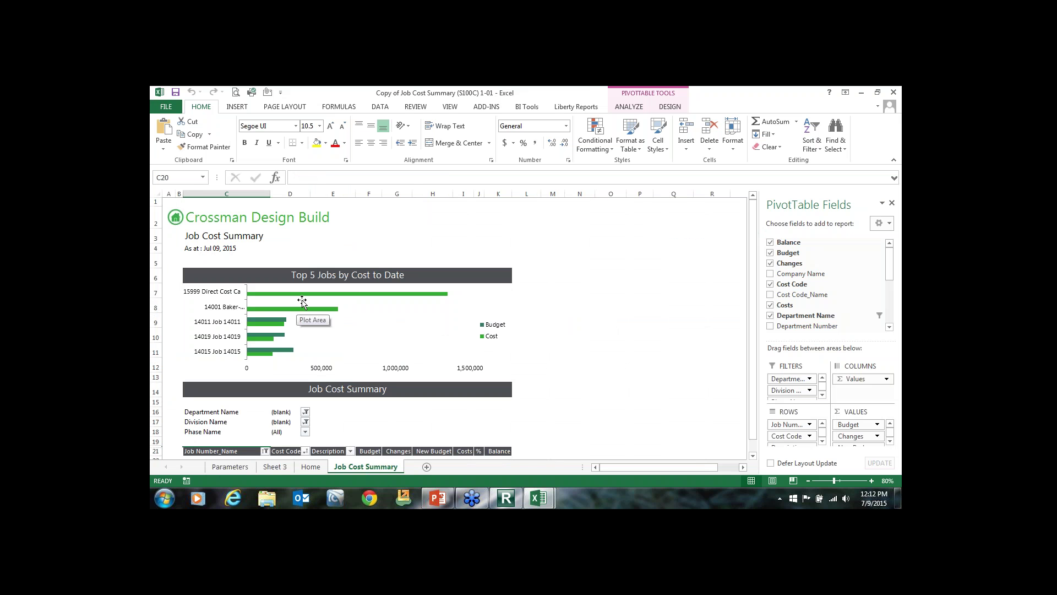
left_click(312, 468)
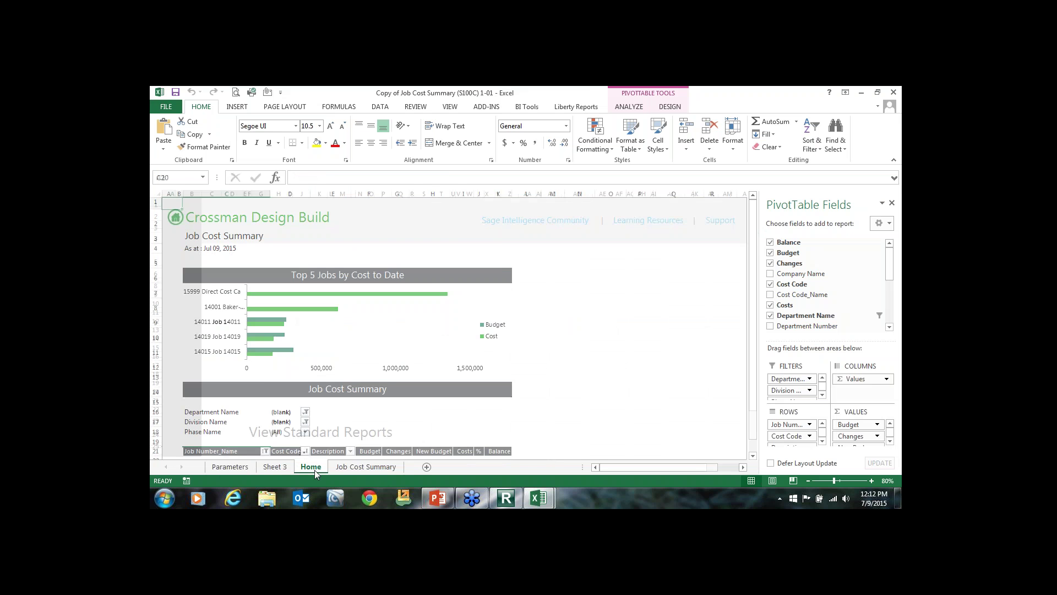
left_click(275, 467)
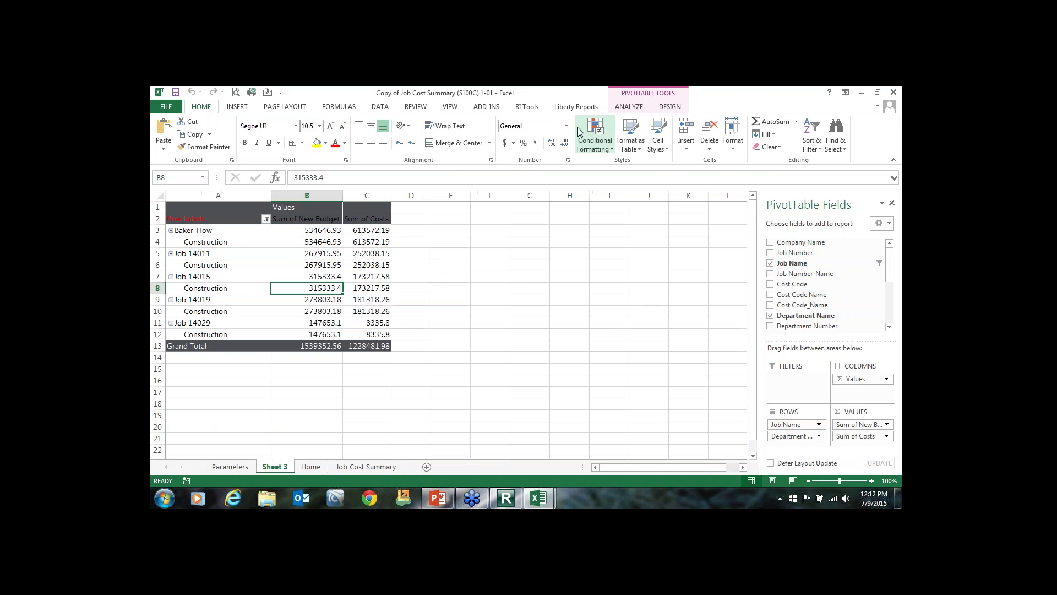
left_click(525, 108)
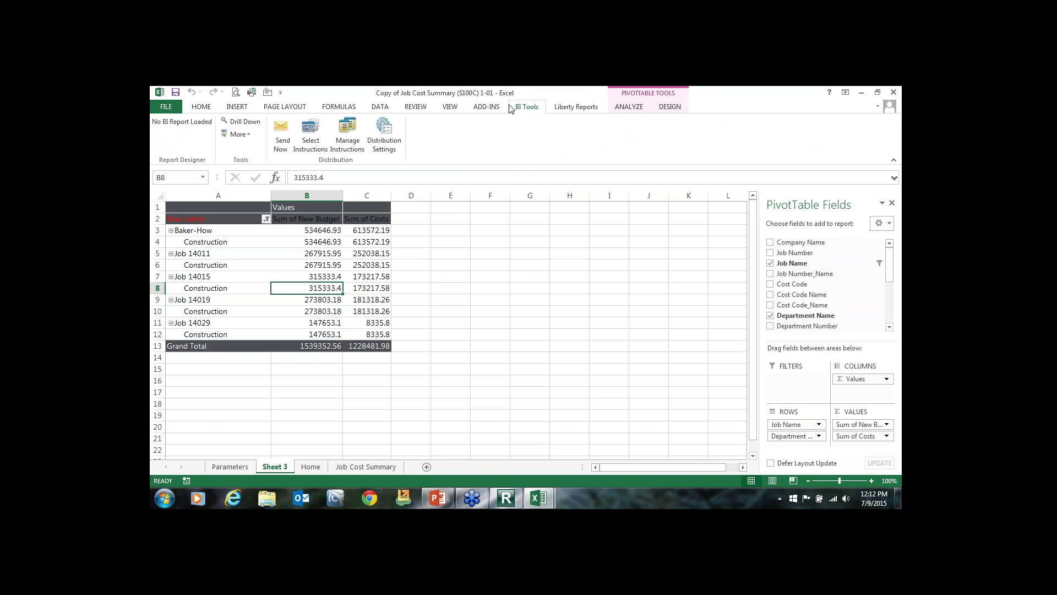
Add a distribution instruction named Daily JC Summary in Manage Instructions.
left_click(348, 126)
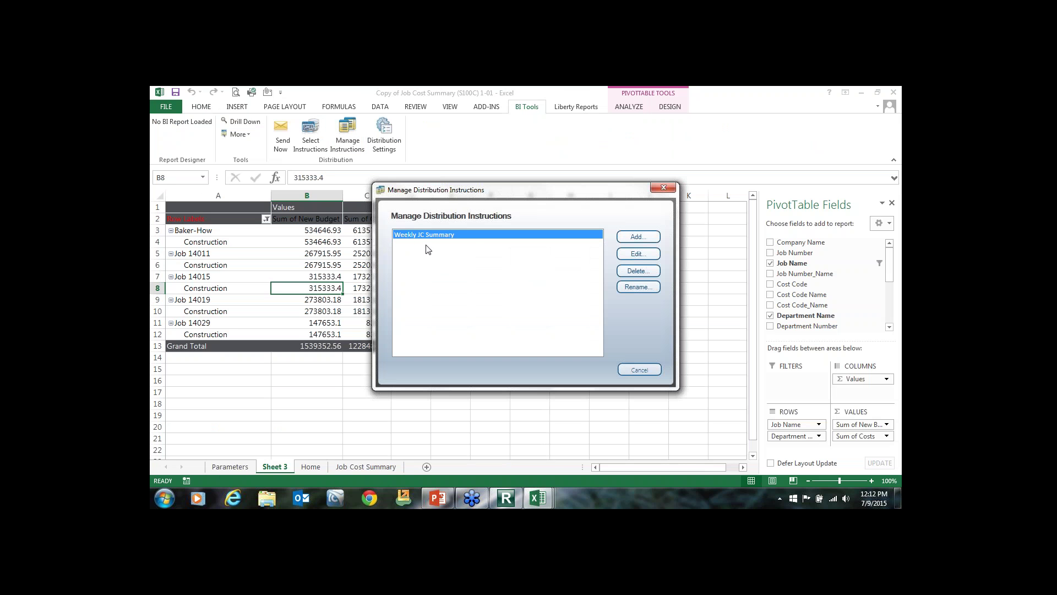
left_click(644, 239)
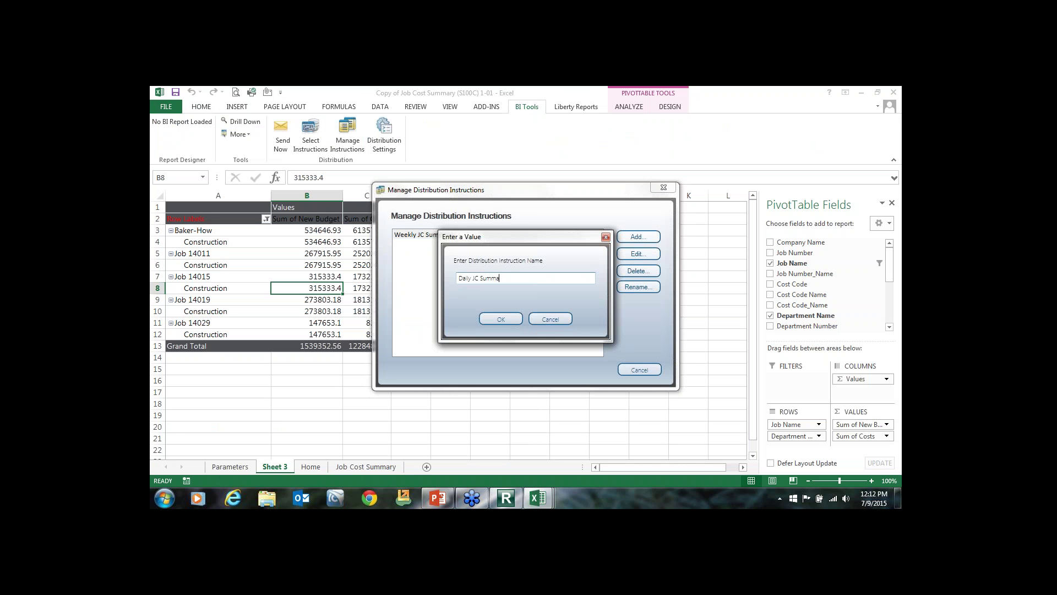
left_click(509, 321)
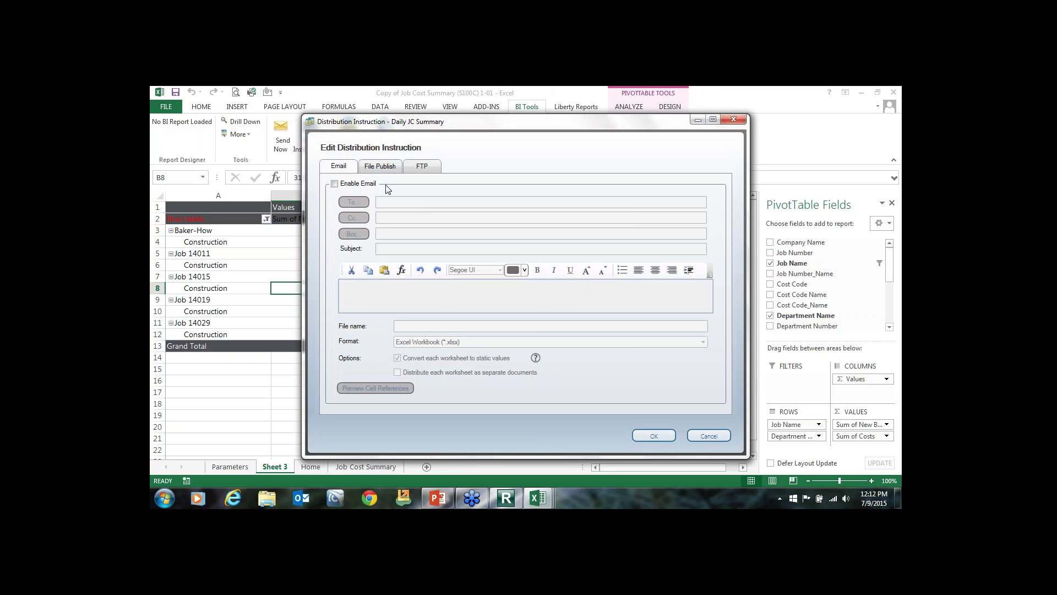
Enable e-mail to the recipient's address with subject 'Daily report', a note, and file name JC Summary.
left_click(341, 185)
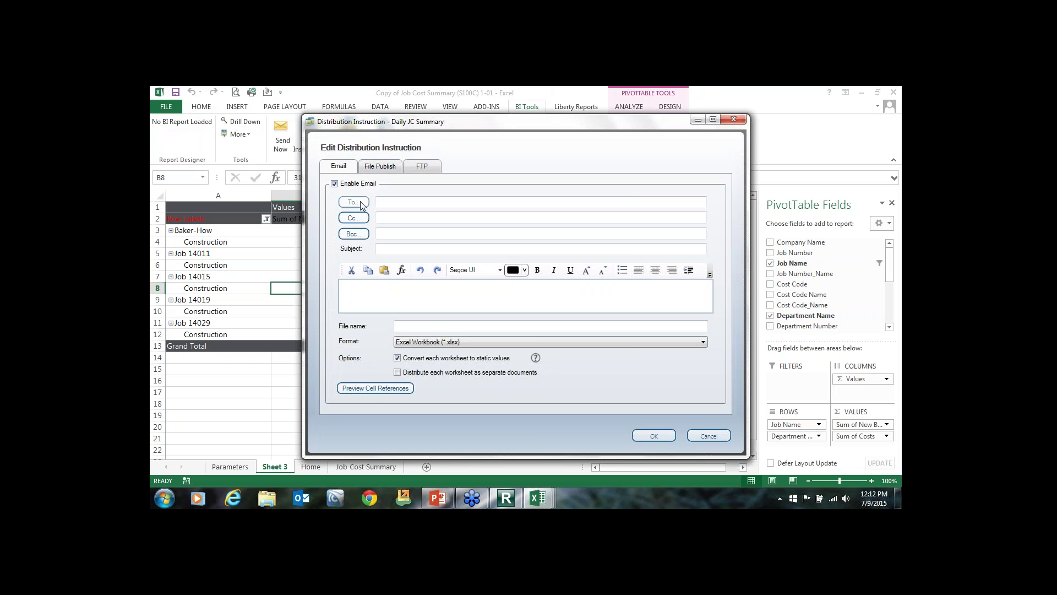
left_click(375, 168)
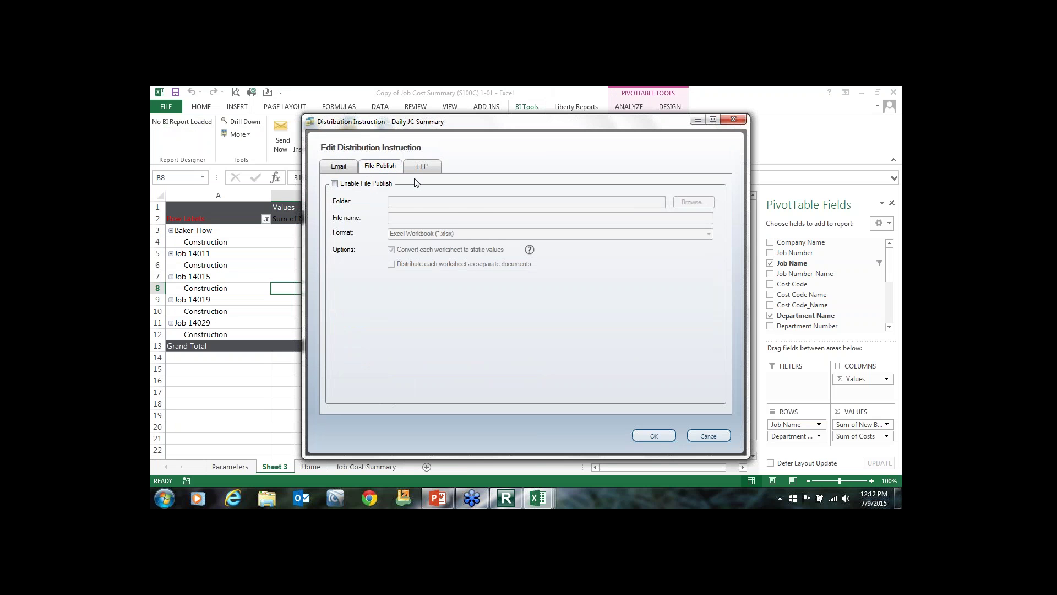
left_click(439, 169)
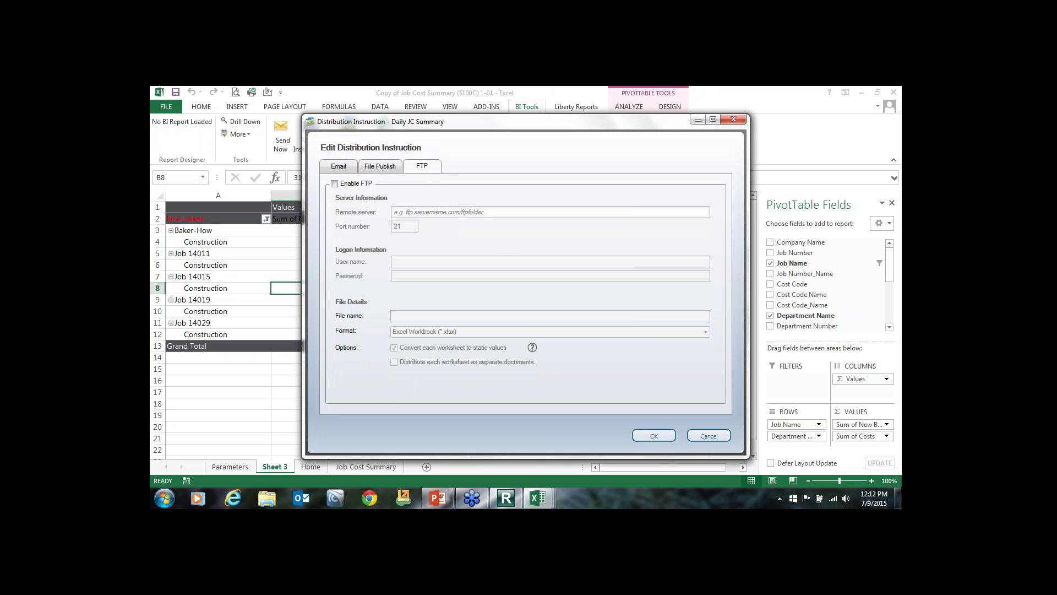
left_click(349, 166)
left_click(378, 202)
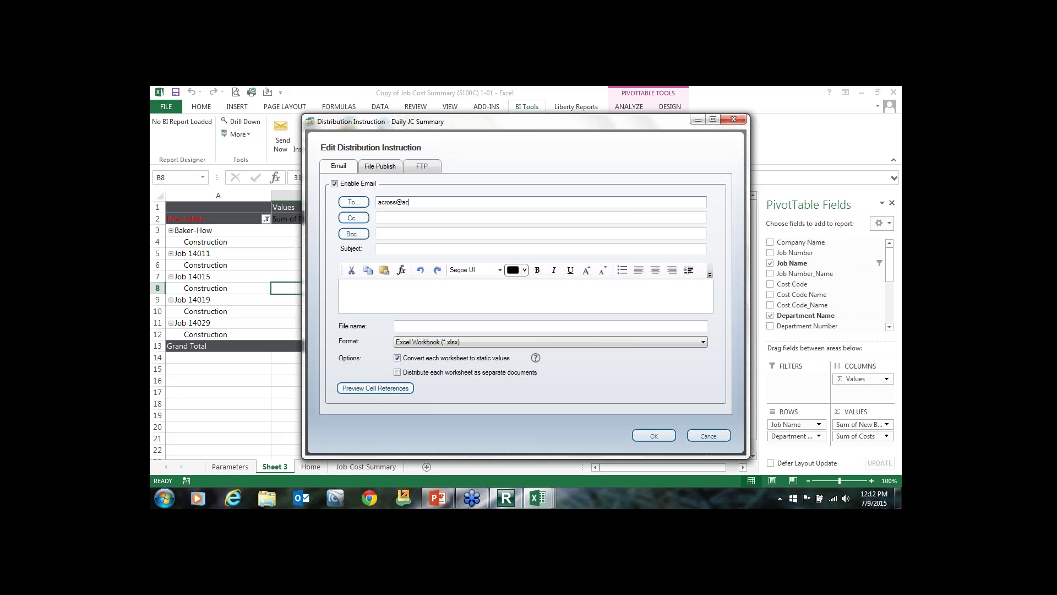
left_click(393, 250)
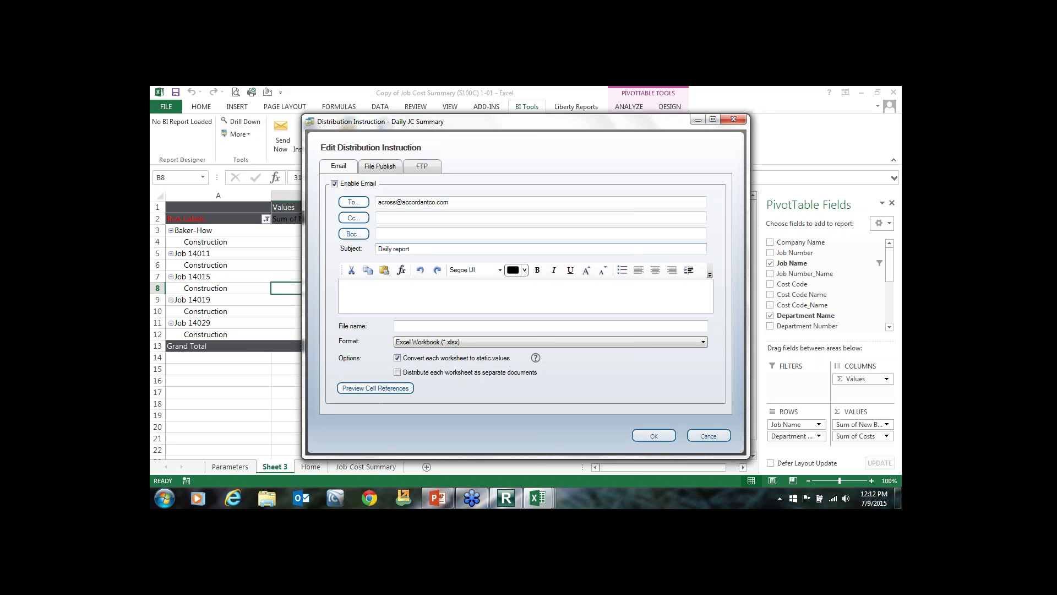
type("see attached report")
left_click(516, 326)
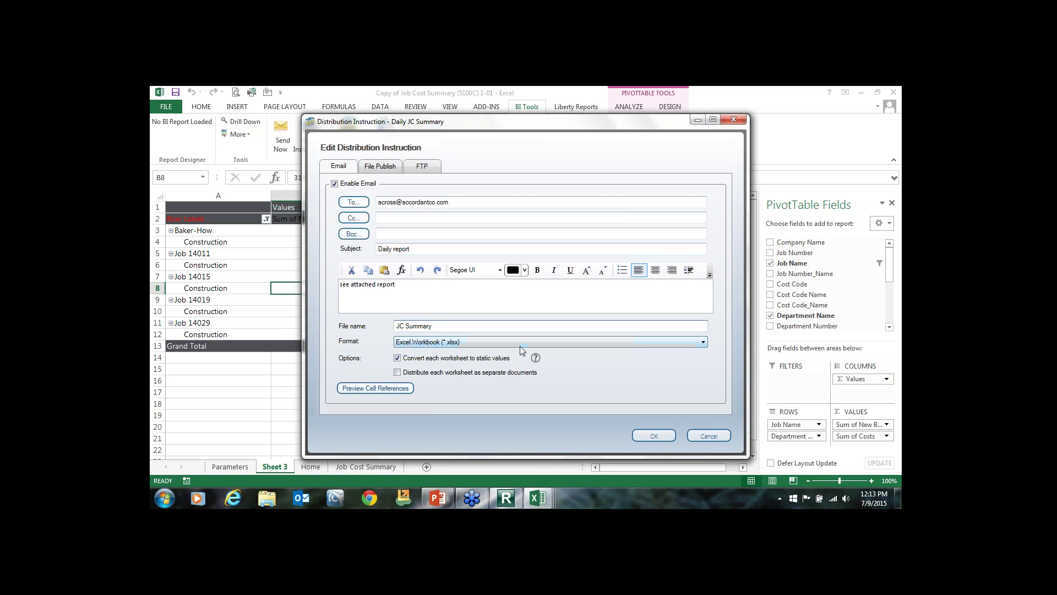
left_click(655, 435)
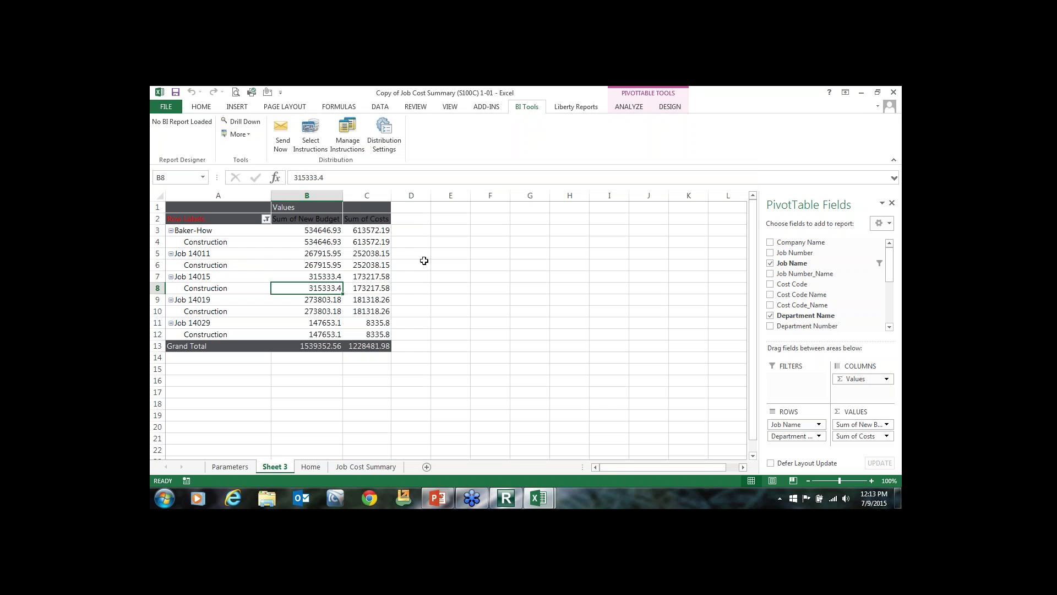
left_click(264, 265)
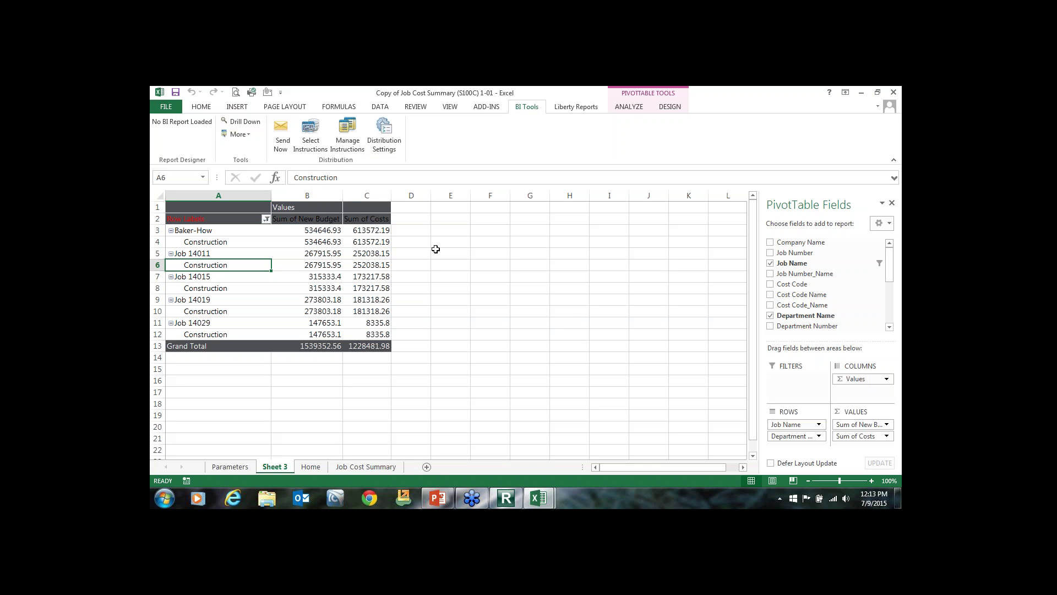
left_click(348, 214)
left_click_drag(221, 207, 386, 347)
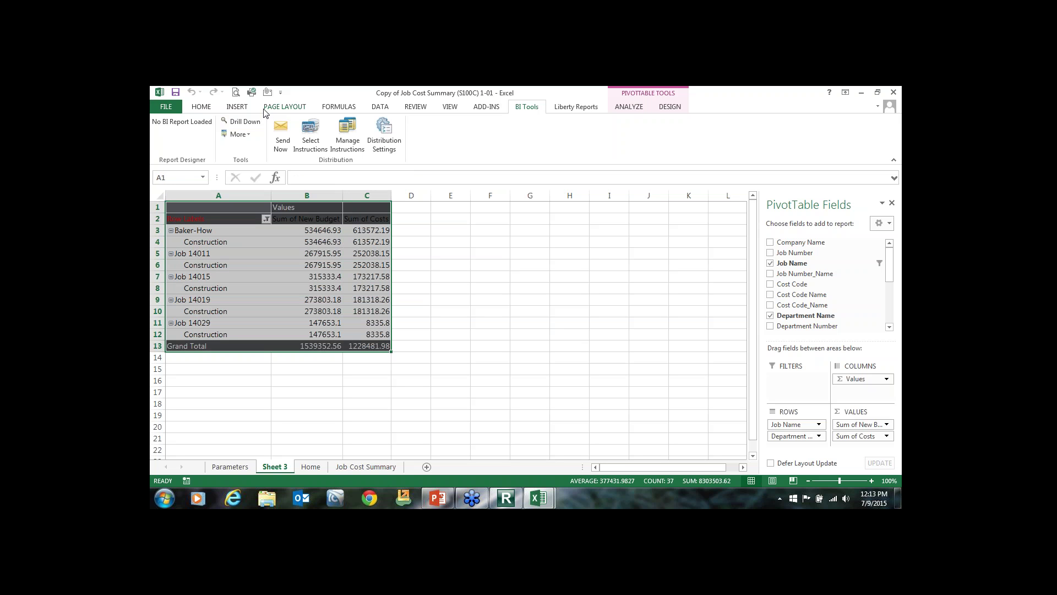
left_click(245, 107)
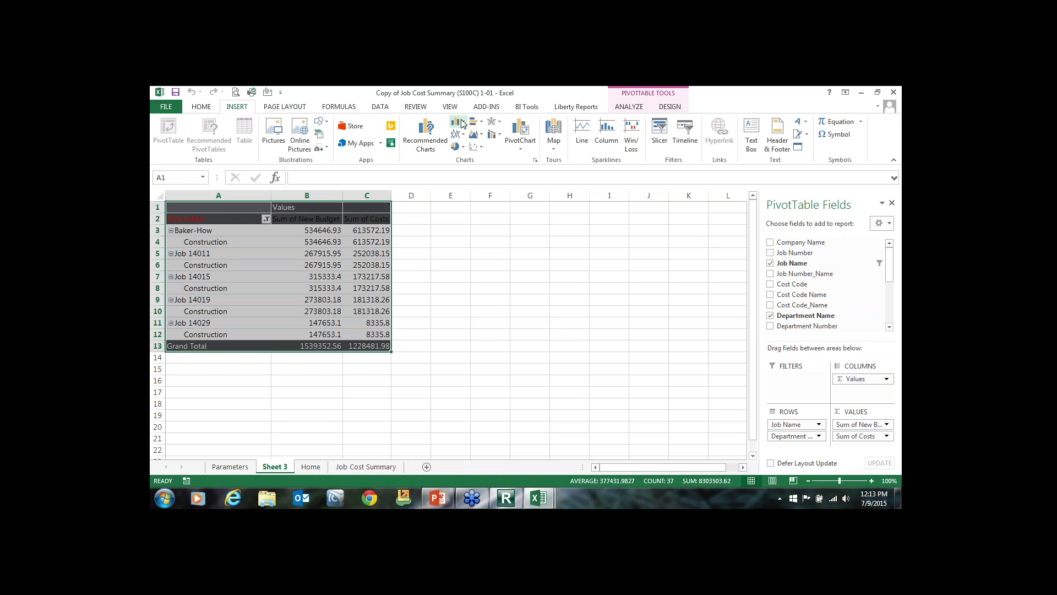
left_click(518, 132)
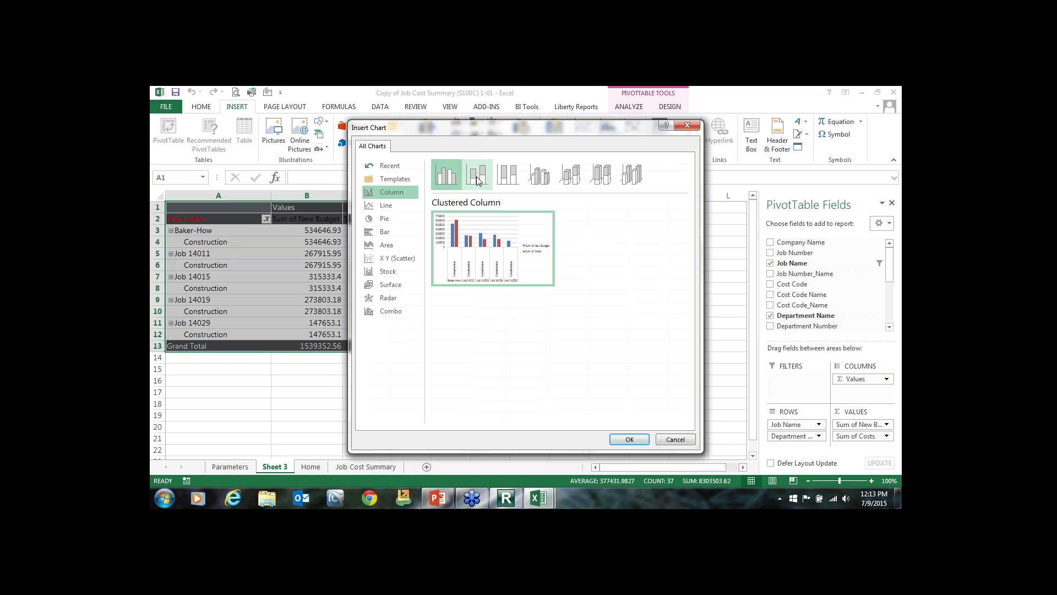
left_click(380, 219)
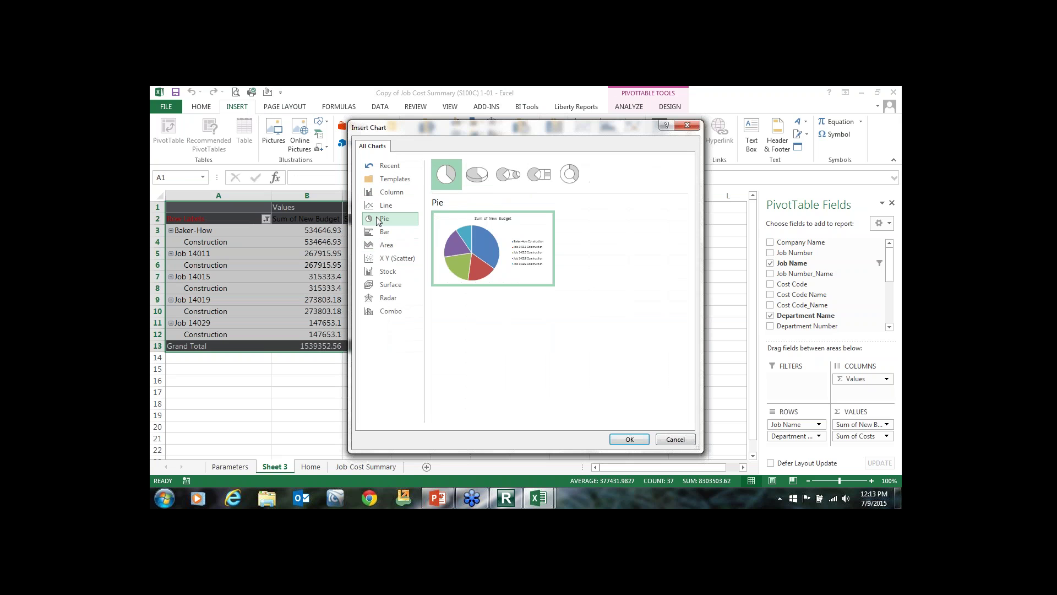
left_click(628, 439)
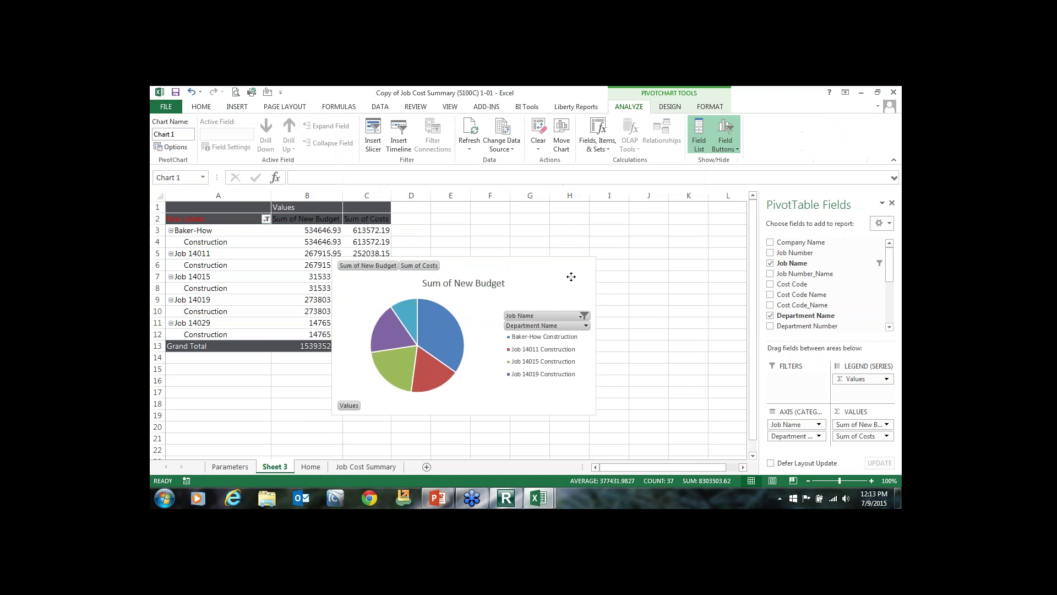
left_click(548, 283)
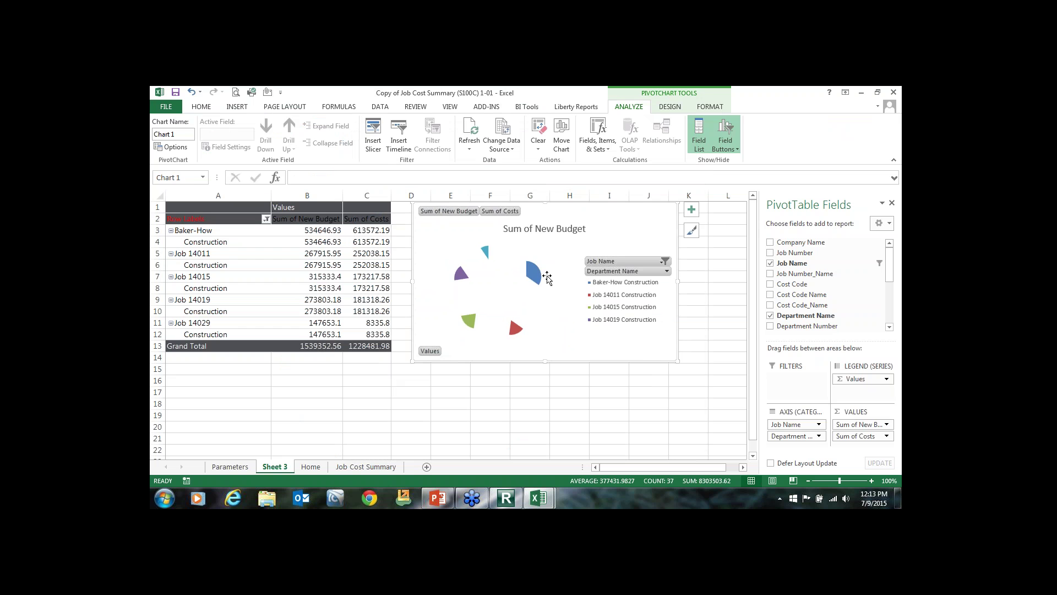
key("Delete")
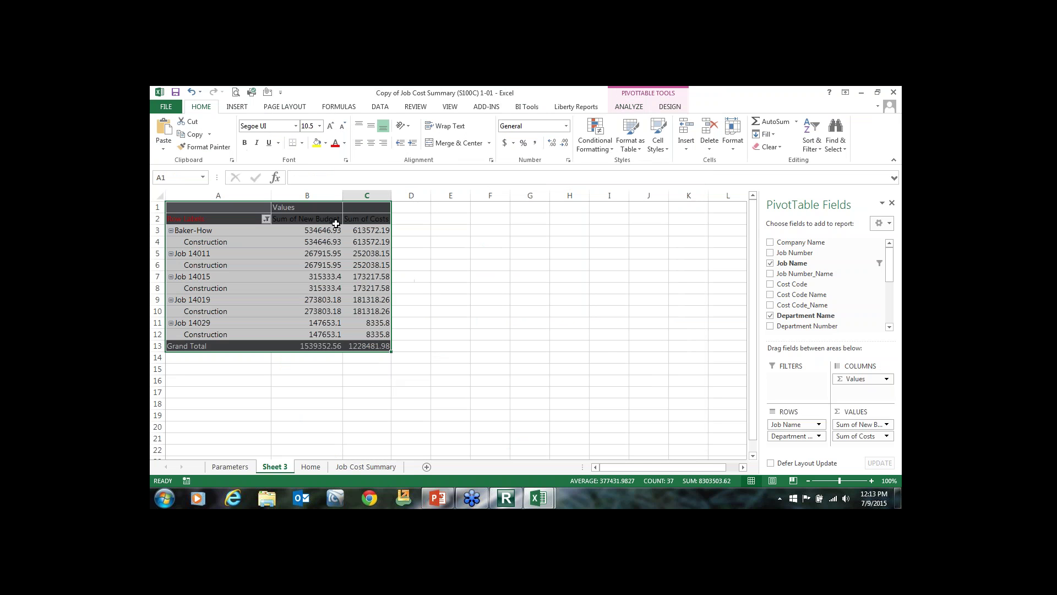
Insert a pie PivotChart of Sum of New Budget and place it right of the table.
left_click(238, 108)
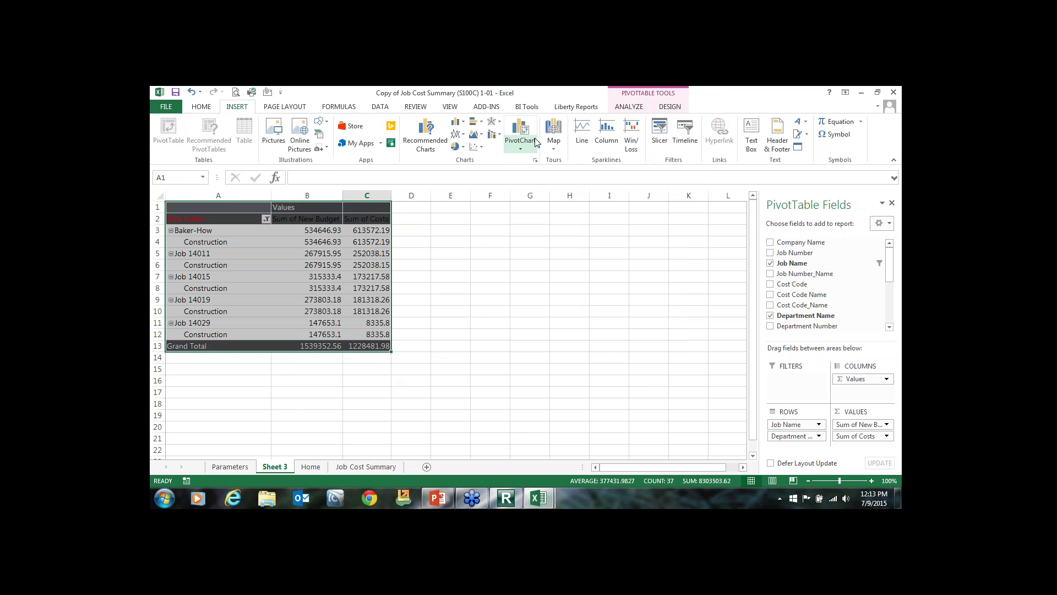
left_click(531, 142)
left_click(543, 160)
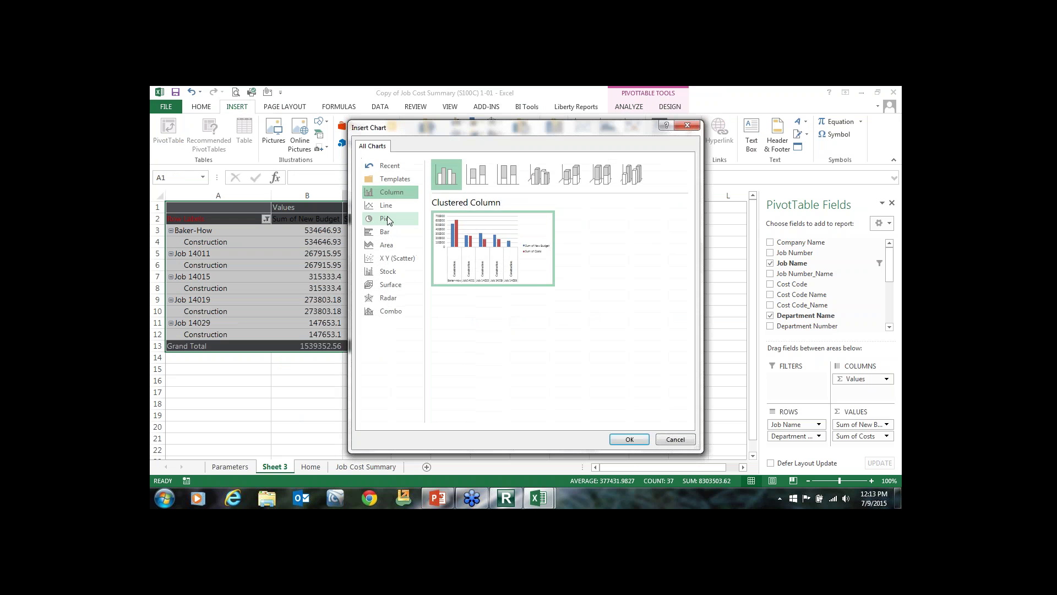
left_click(388, 219)
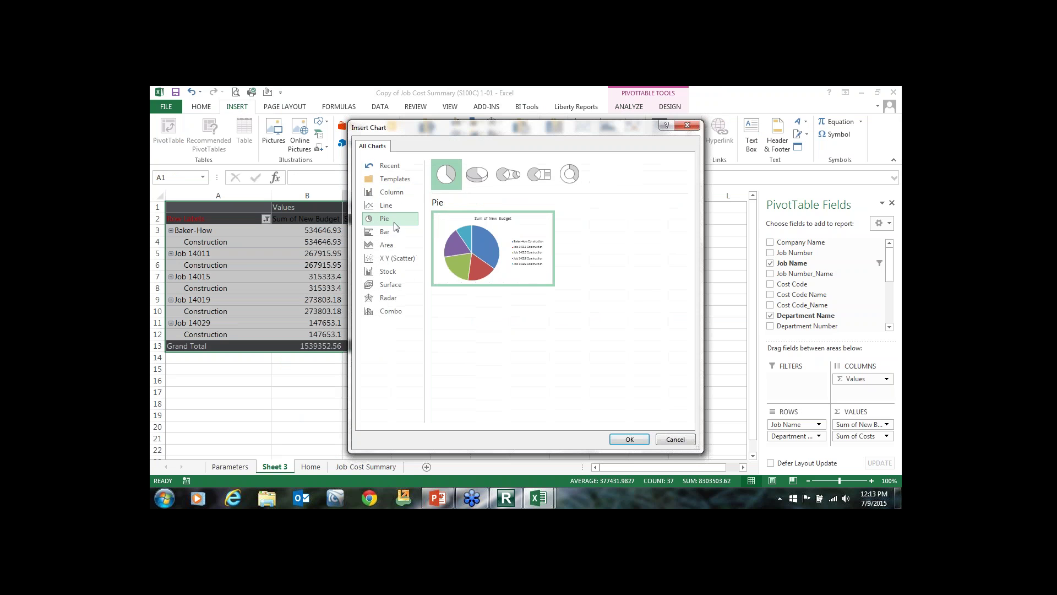
left_click(630, 439)
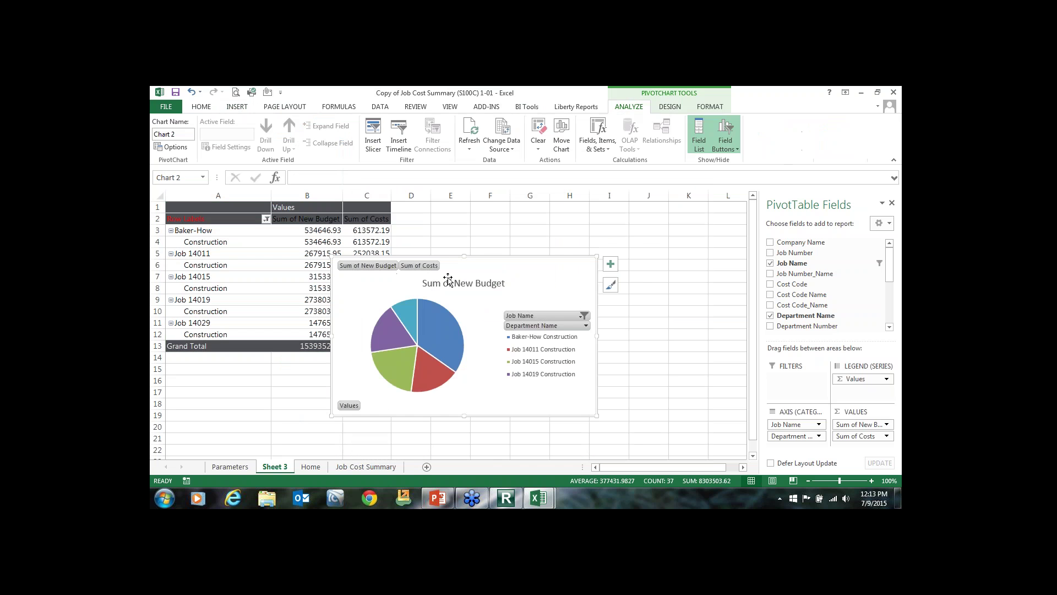
left_click_drag(447, 265, 545, 216)
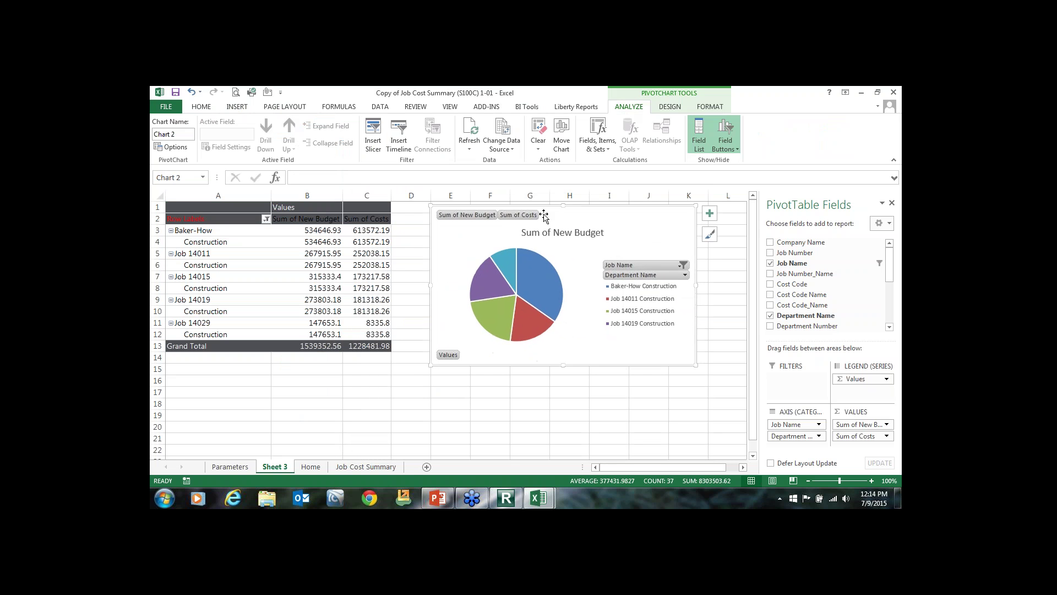
left_click(371, 281)
left_click(323, 211)
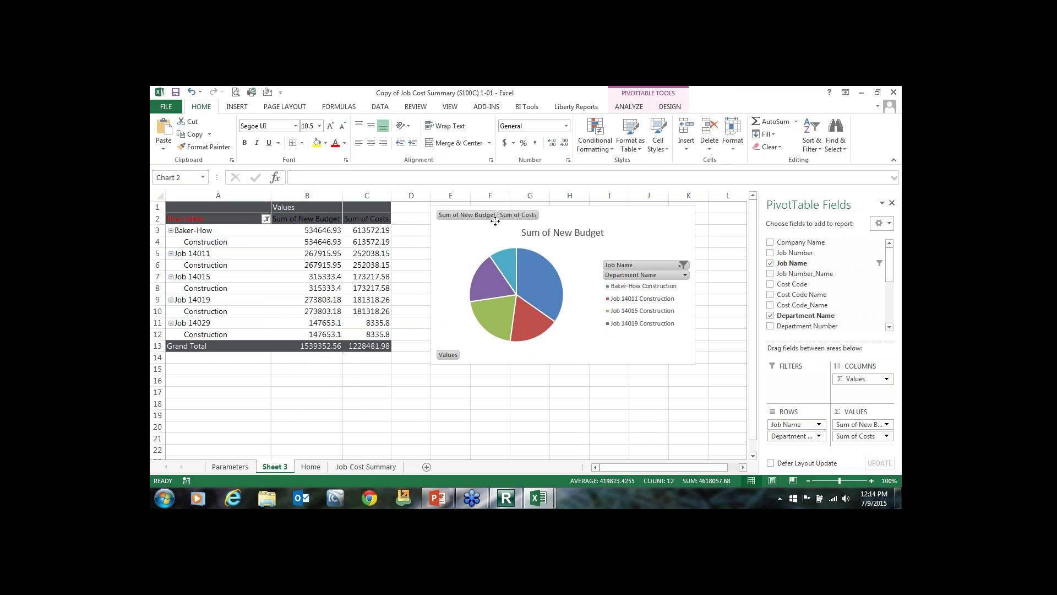
left_click_drag(495, 217, 485, 213)
left_click(369, 389)
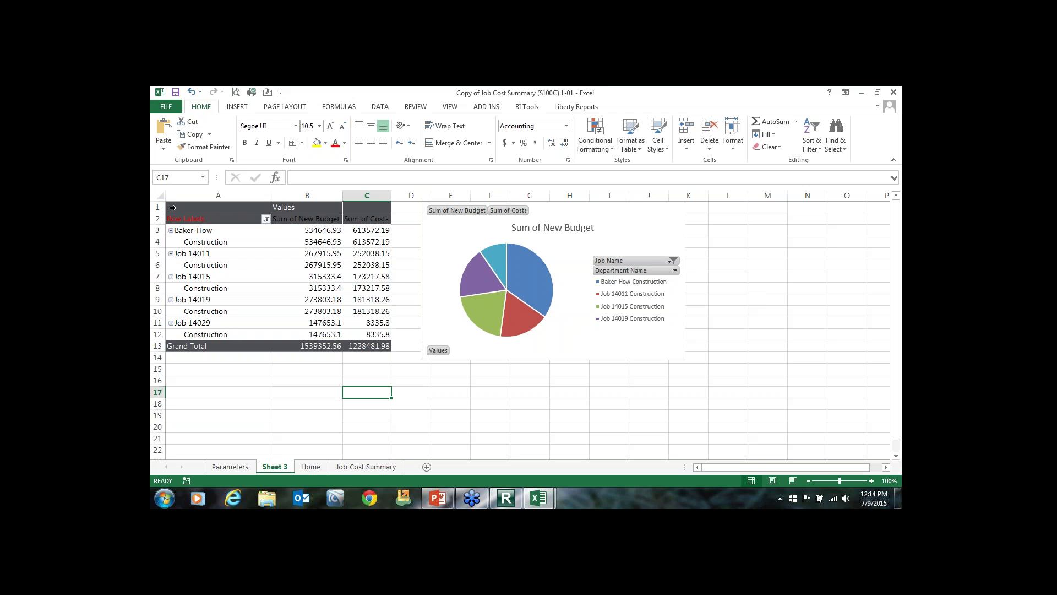
Copy the pivot table and paste it so it starts at cell A15.
left_click(172, 208)
right_click(287, 255)
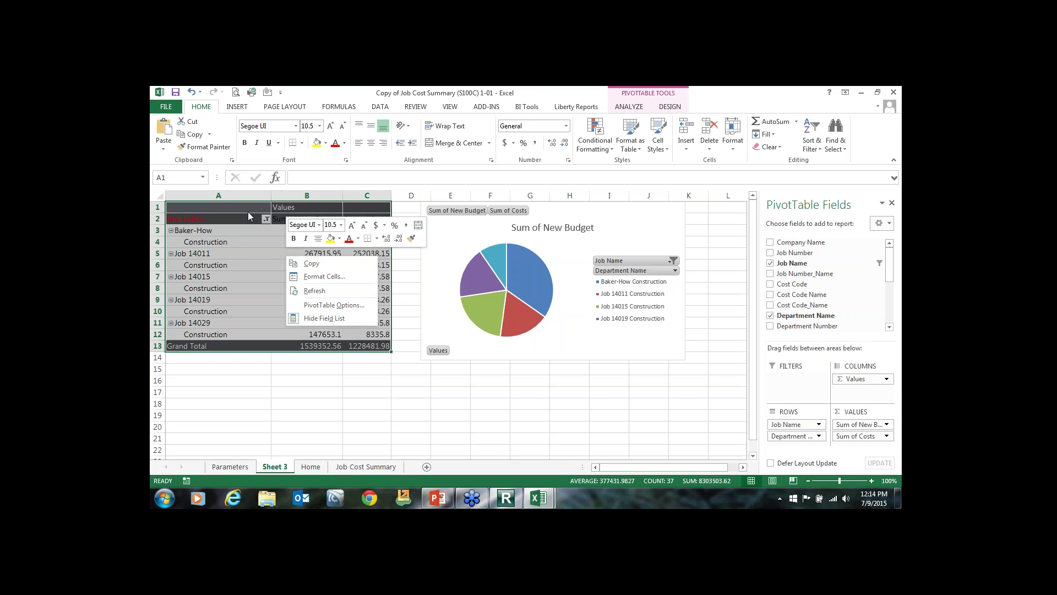
left_click(190, 134)
left_click(195, 367)
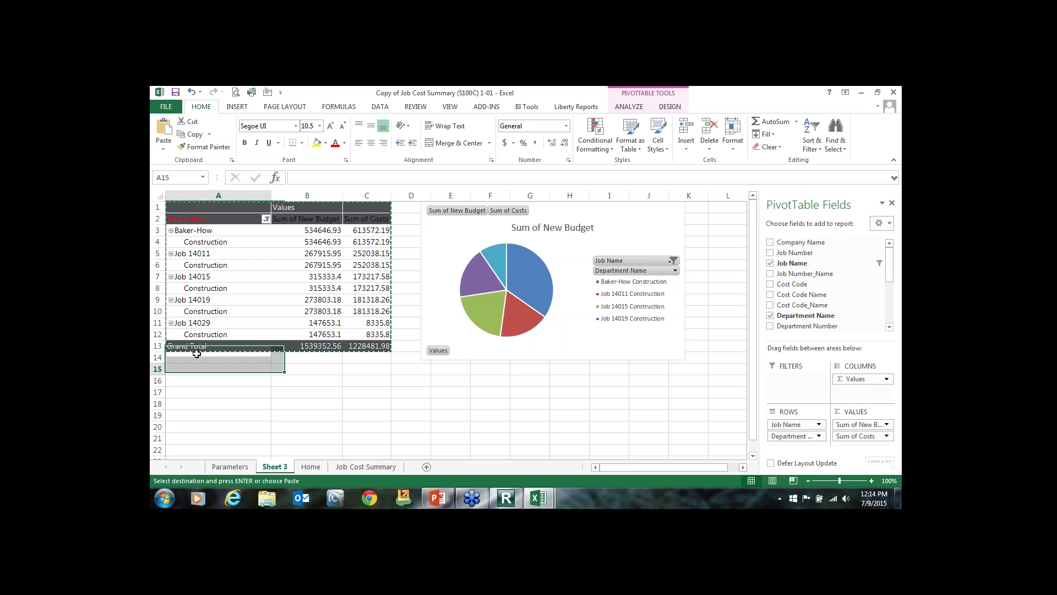
left_click(163, 132)
left_click(201, 208)
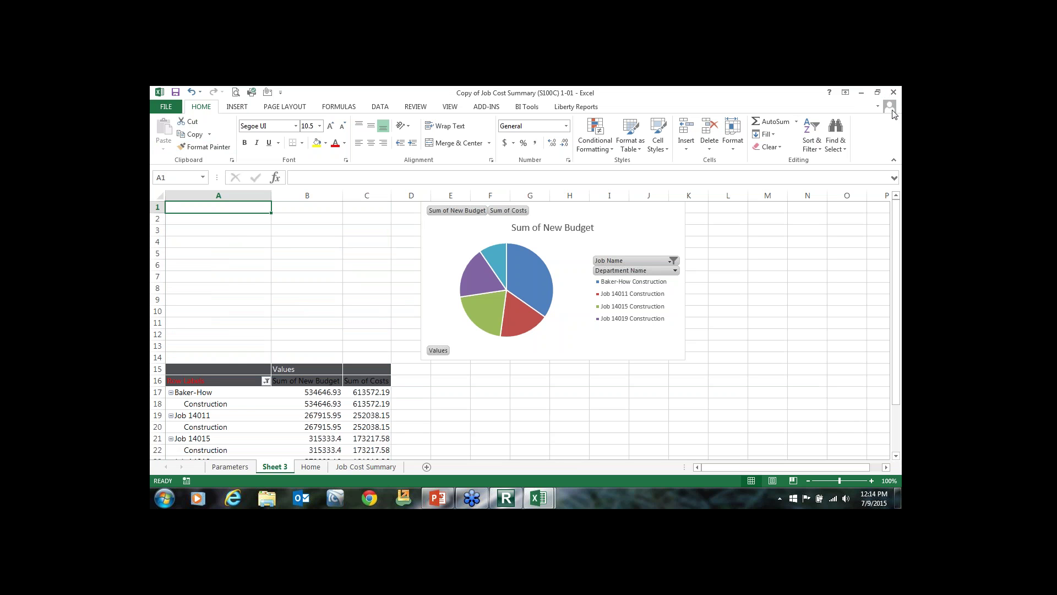
Run the Over_Under Billing Report (S100C) 1-0 from the Project Management folder.
left_click(868, 94)
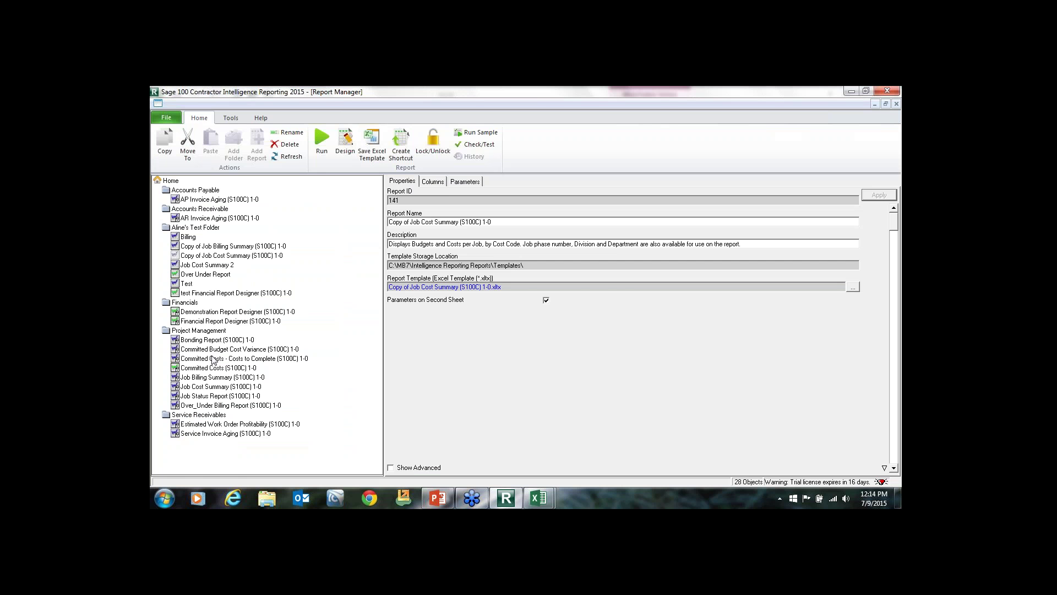
left_click(204, 397)
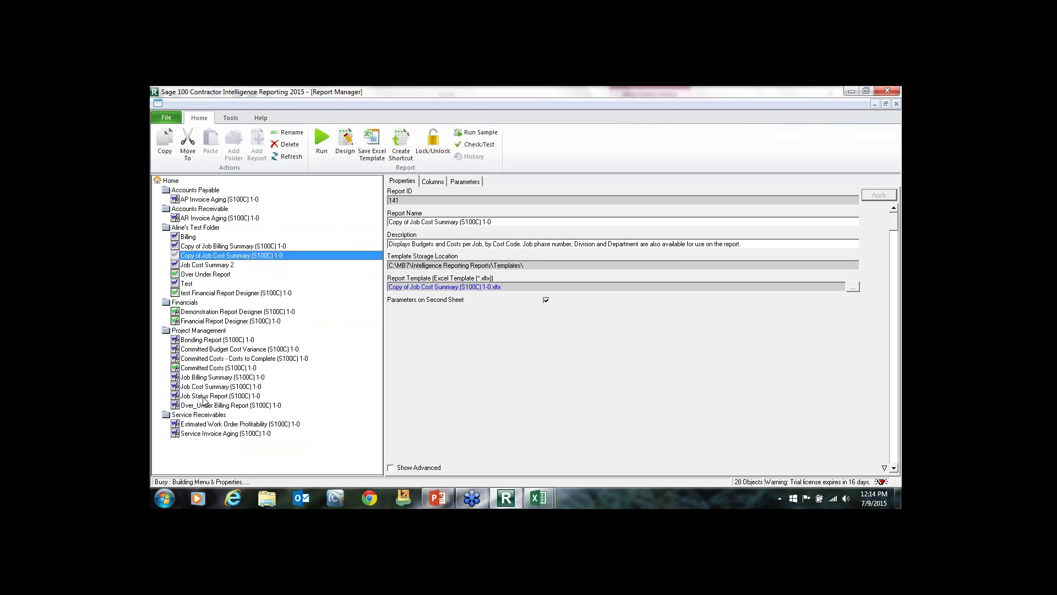
left_click(204, 406)
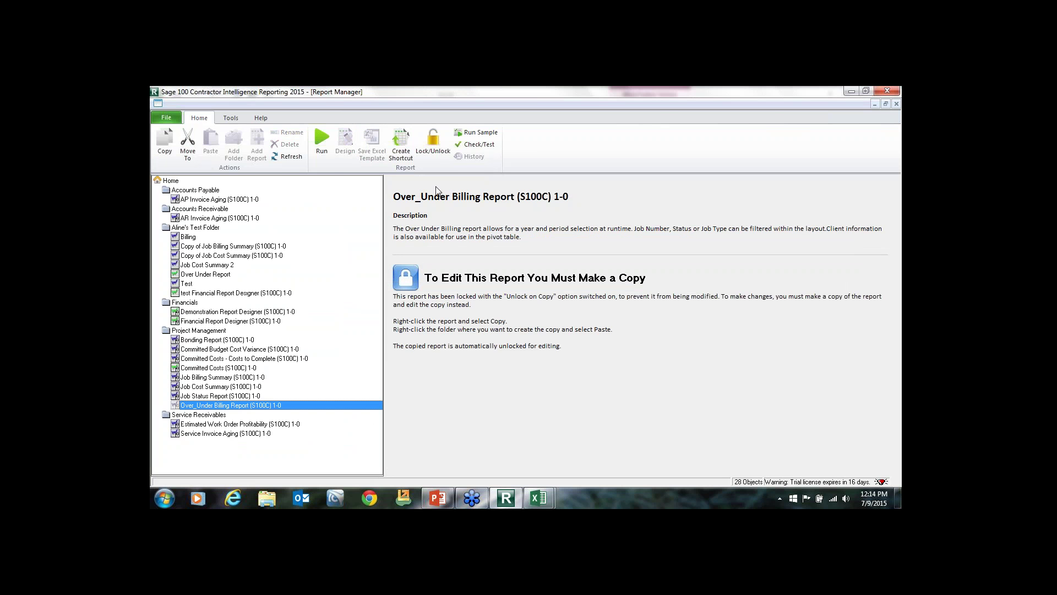
left_click(320, 142)
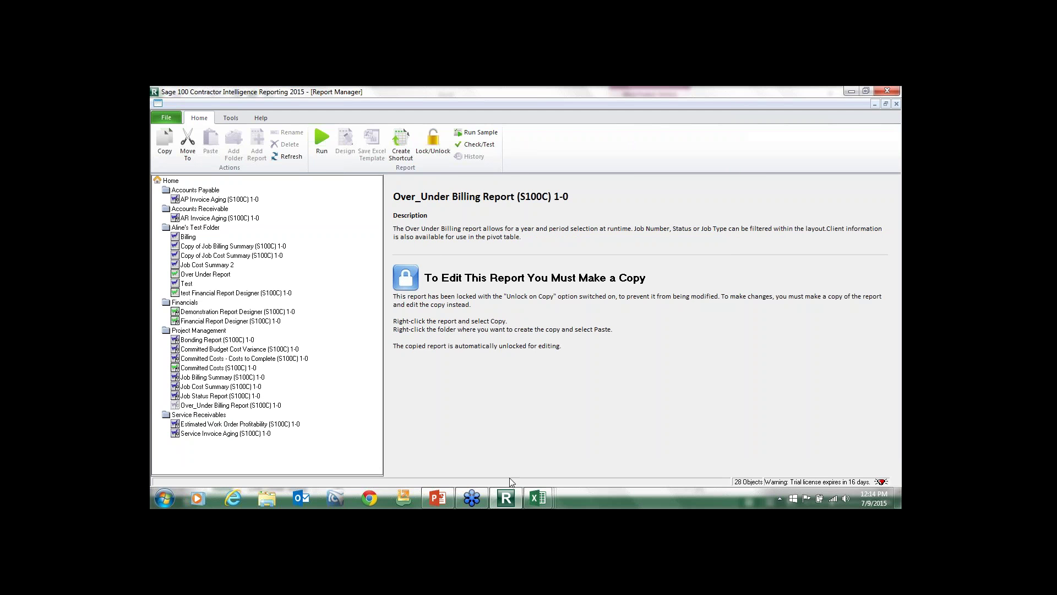
In the maximized Over_Under Billing workbook, hide the Home sheet and unhide Sheet1.
mouse_move(538, 498)
left_click(639, 434)
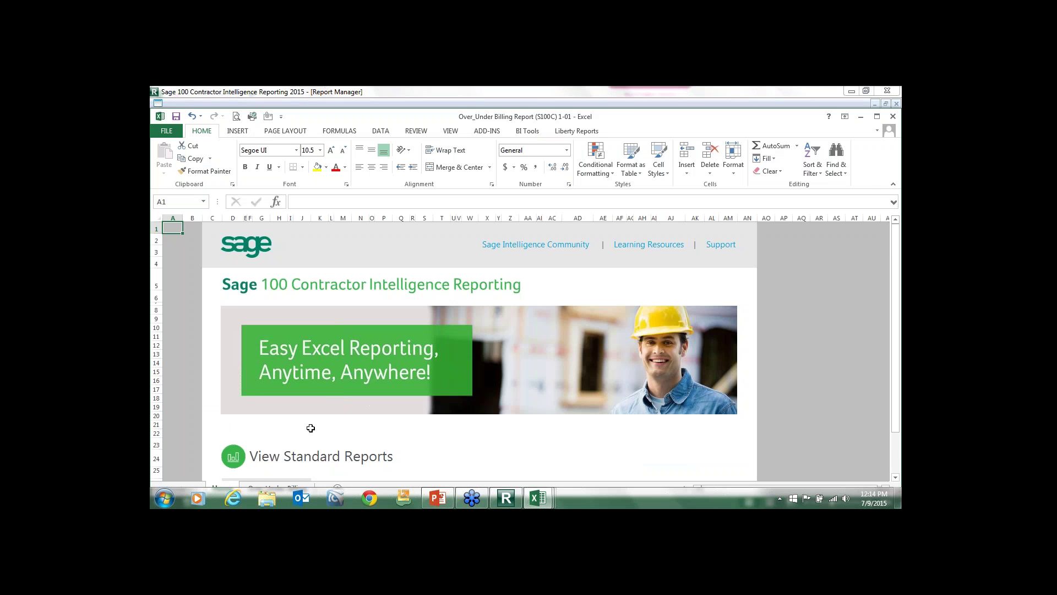
left_click(877, 116)
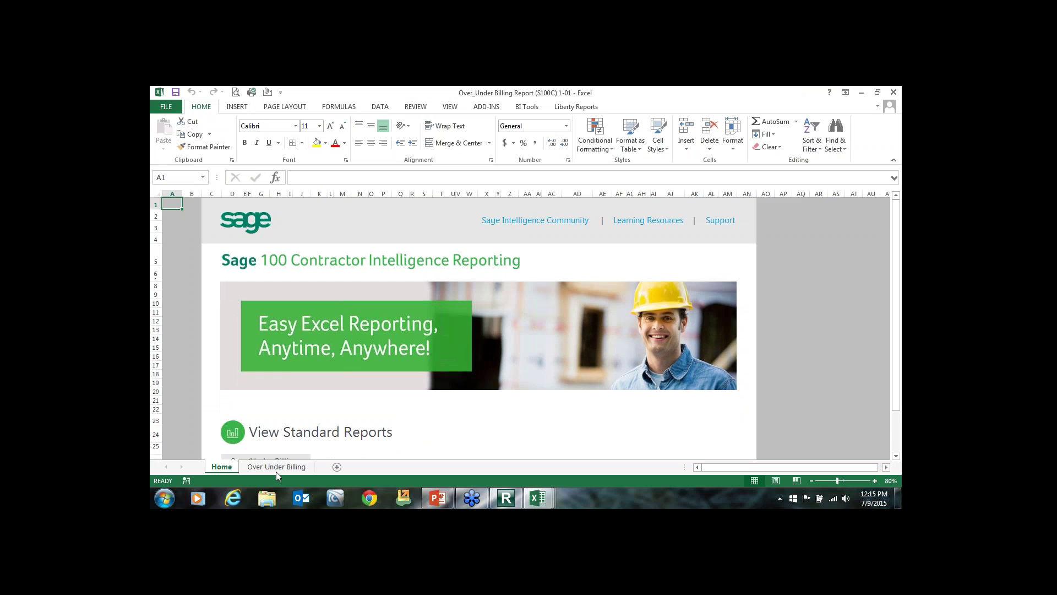
right_click(213, 464)
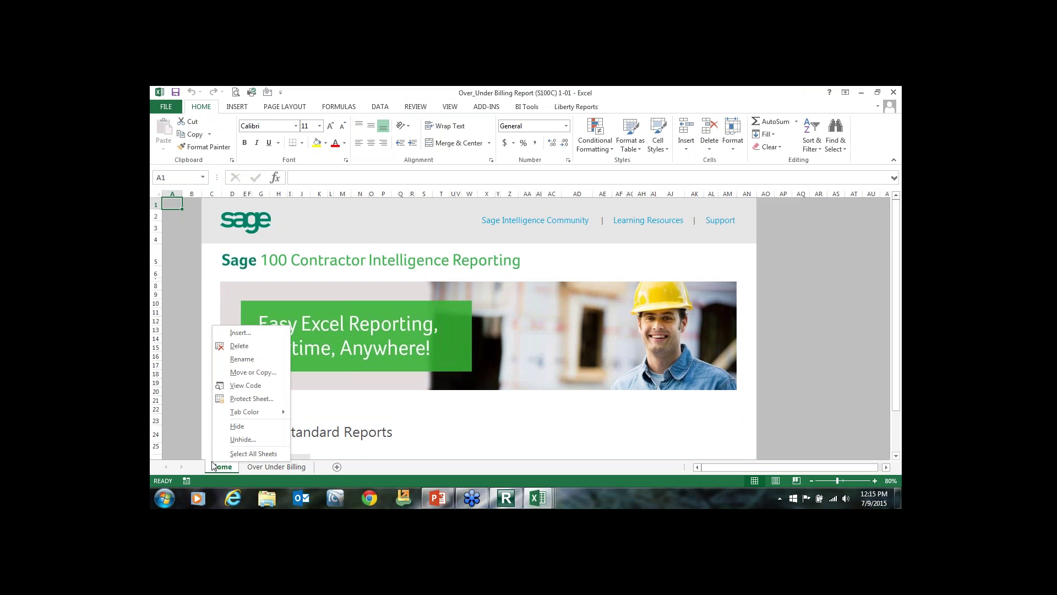
left_click(237, 426)
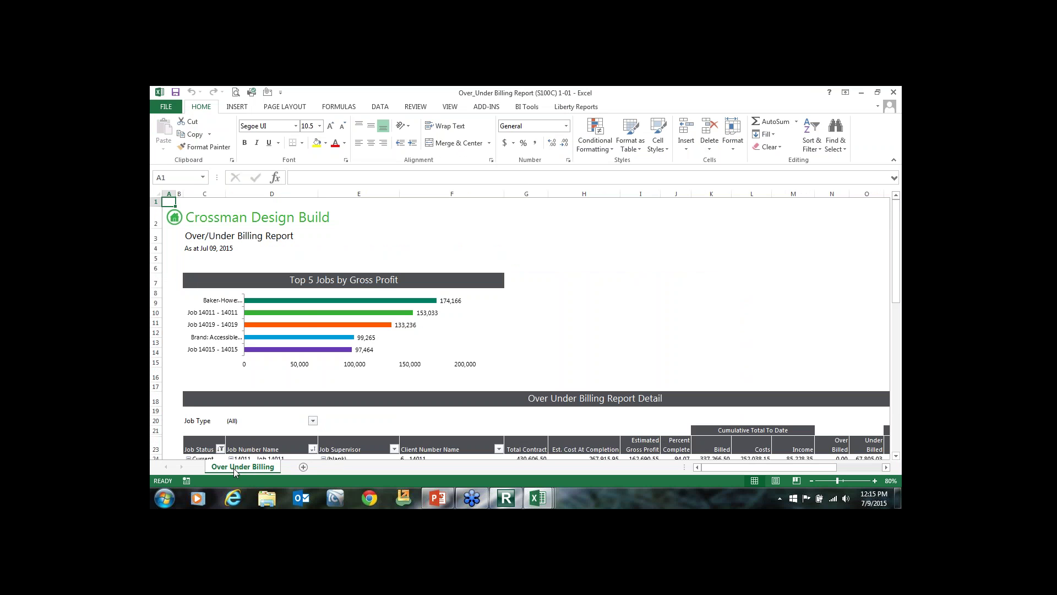
right_click(234, 471)
left_click(242, 445)
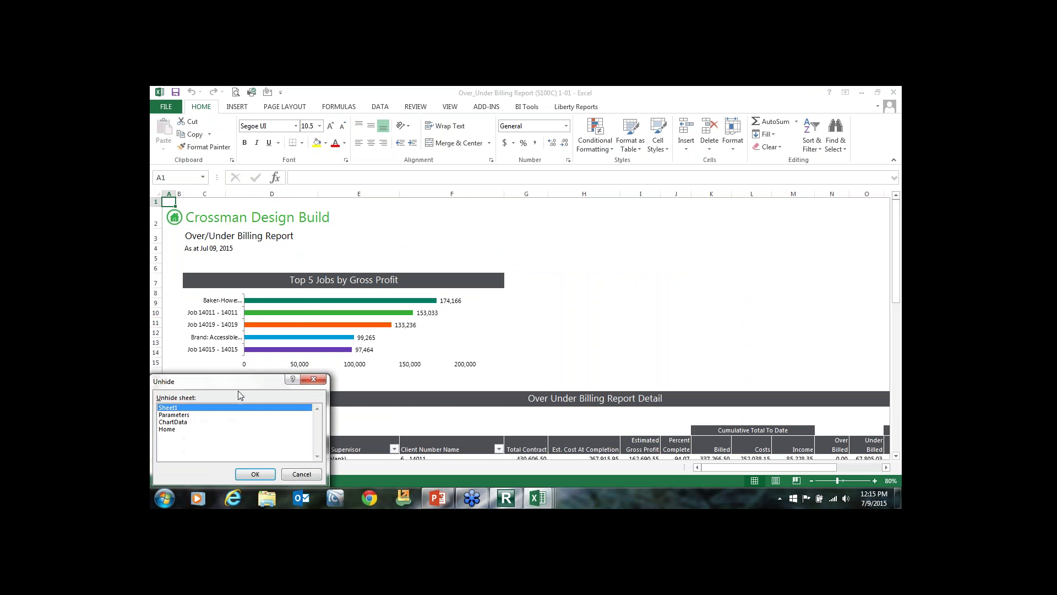
left_click(255, 474)
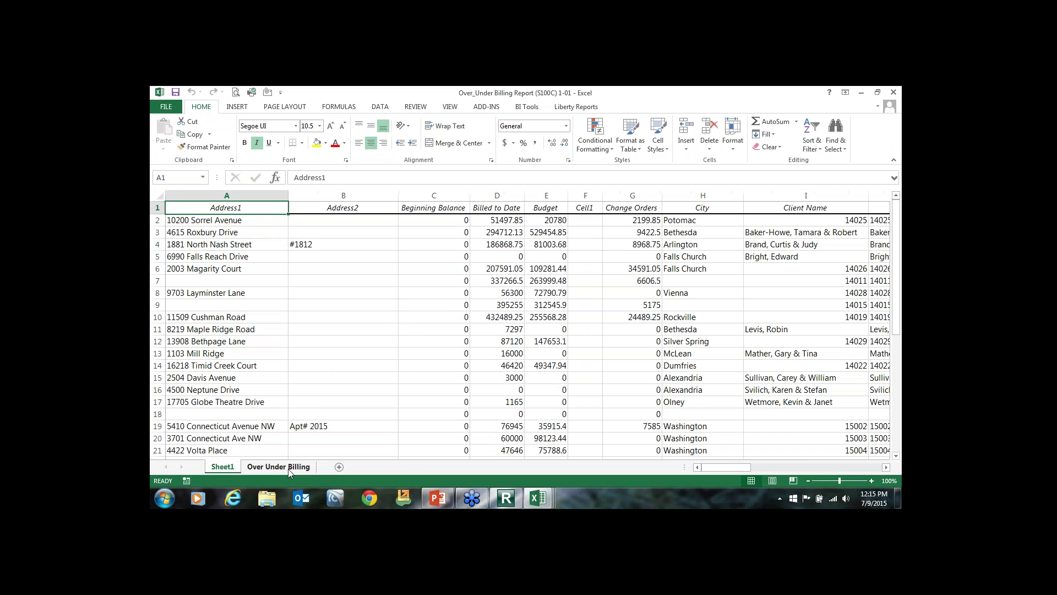
Inspect the report's pivot table Field List, then close the workbook without saving.
left_click(287, 468)
scroll(512, 278, "down", 4)
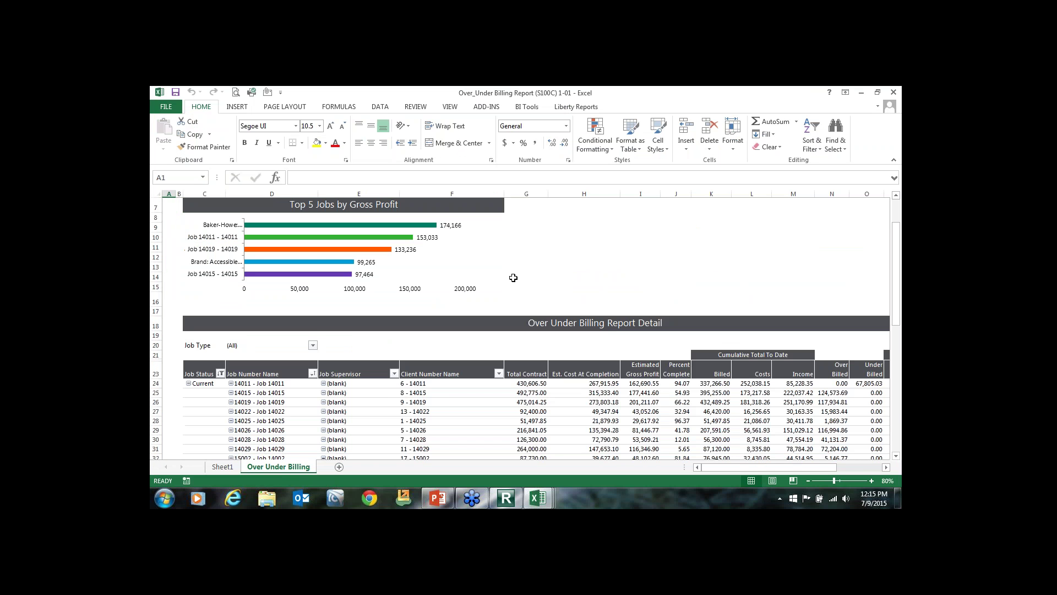
scroll(497, 383, "down", 5)
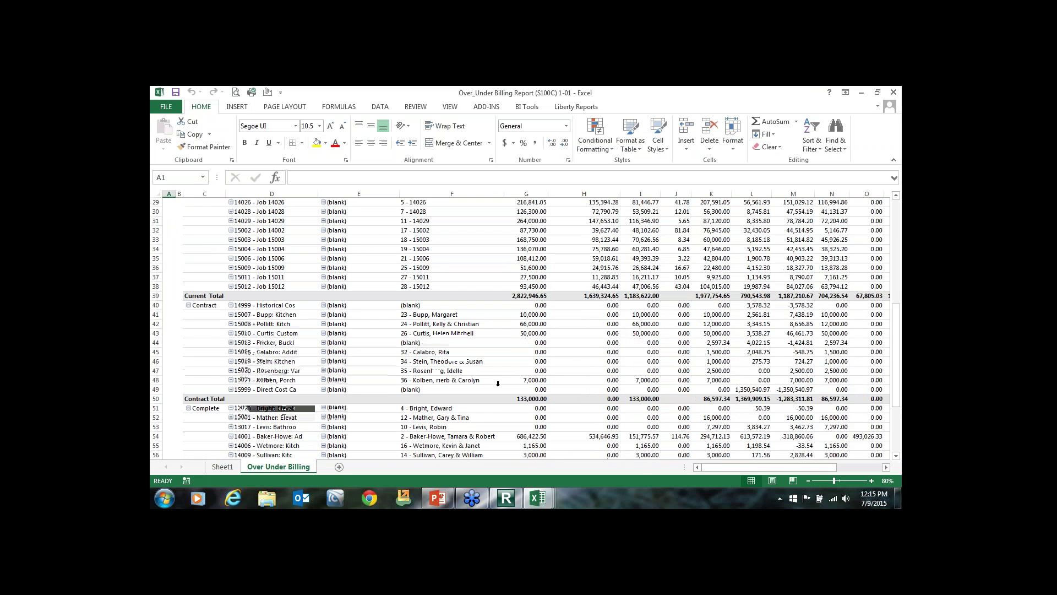
scroll(498, 383, "up", 9)
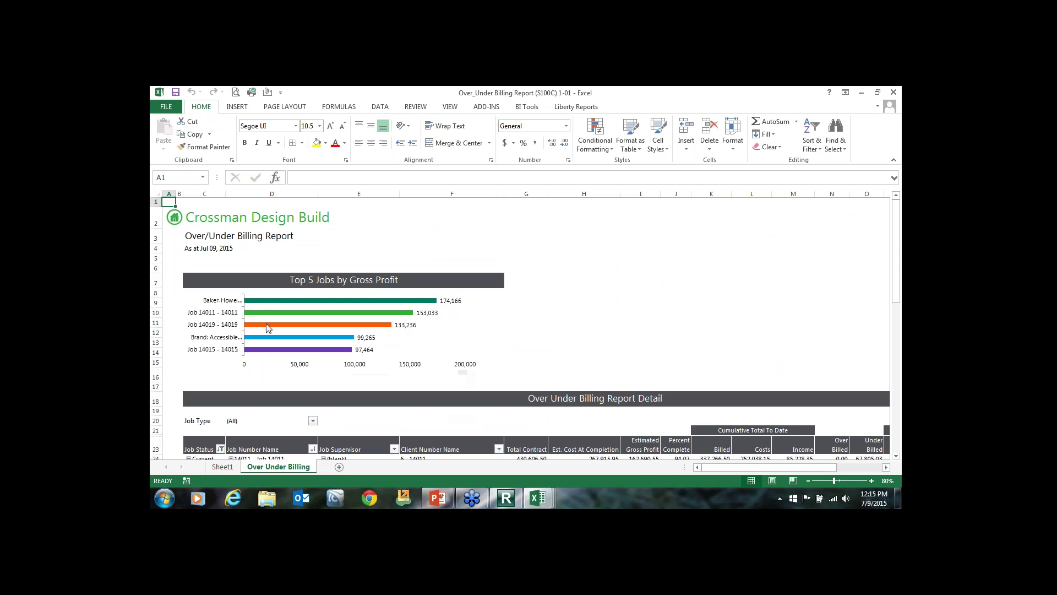
scroll(266, 345, "down", 5)
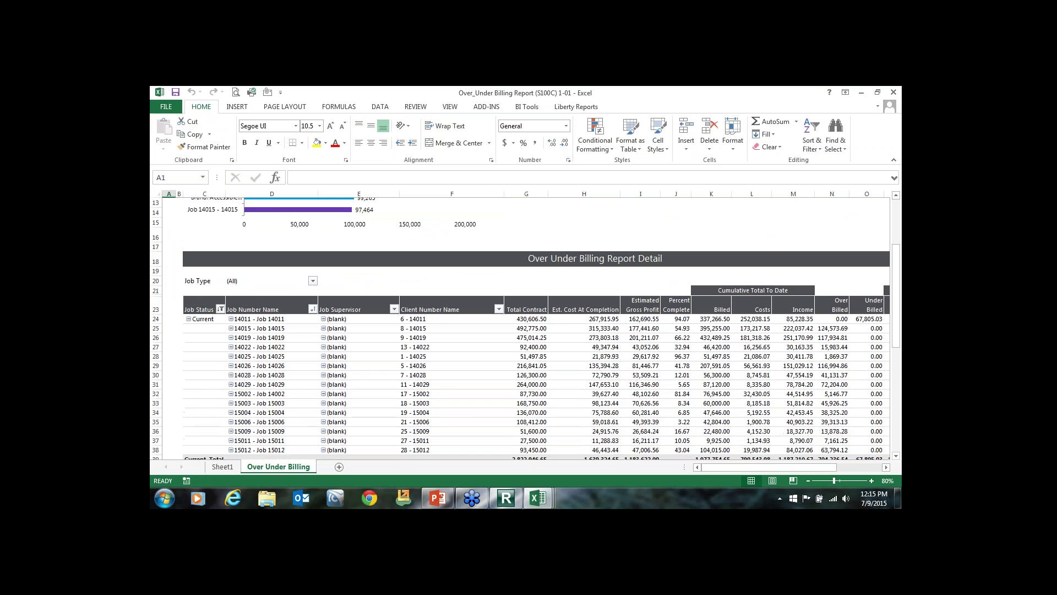
left_click(335, 317)
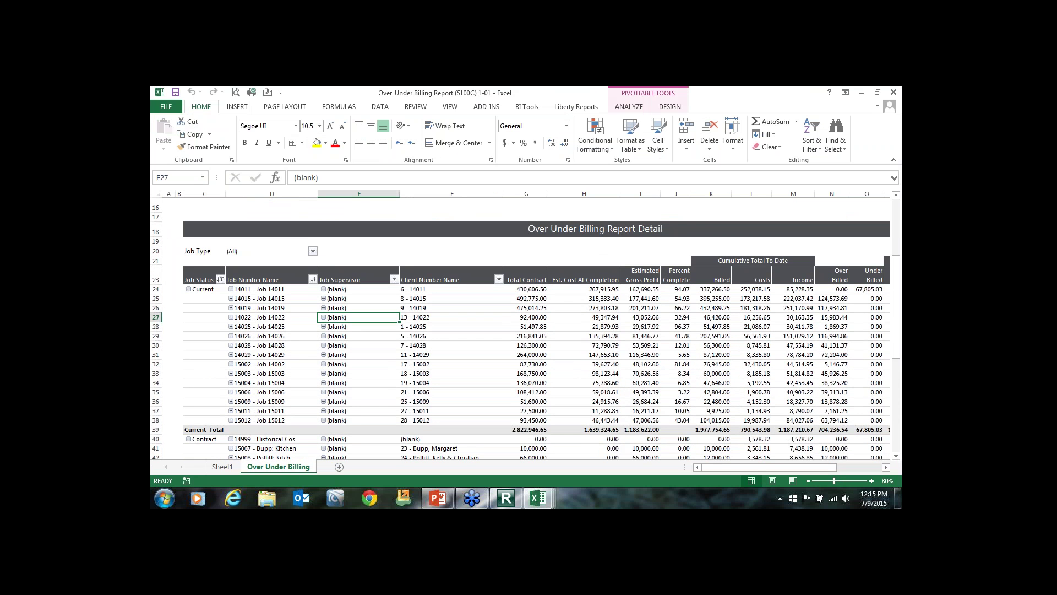
left_click(629, 106)
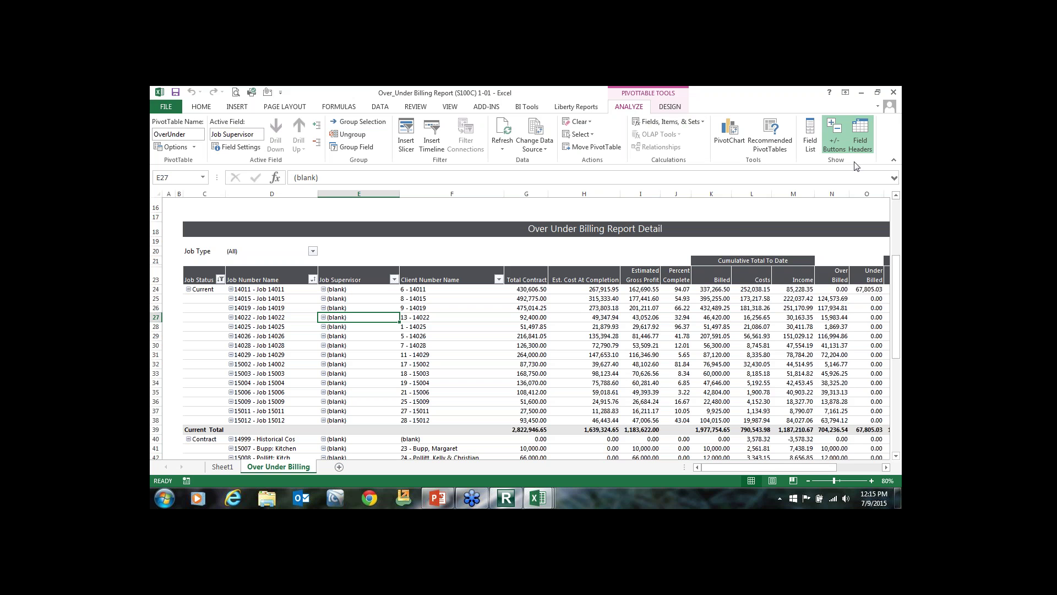
left_click(805, 141)
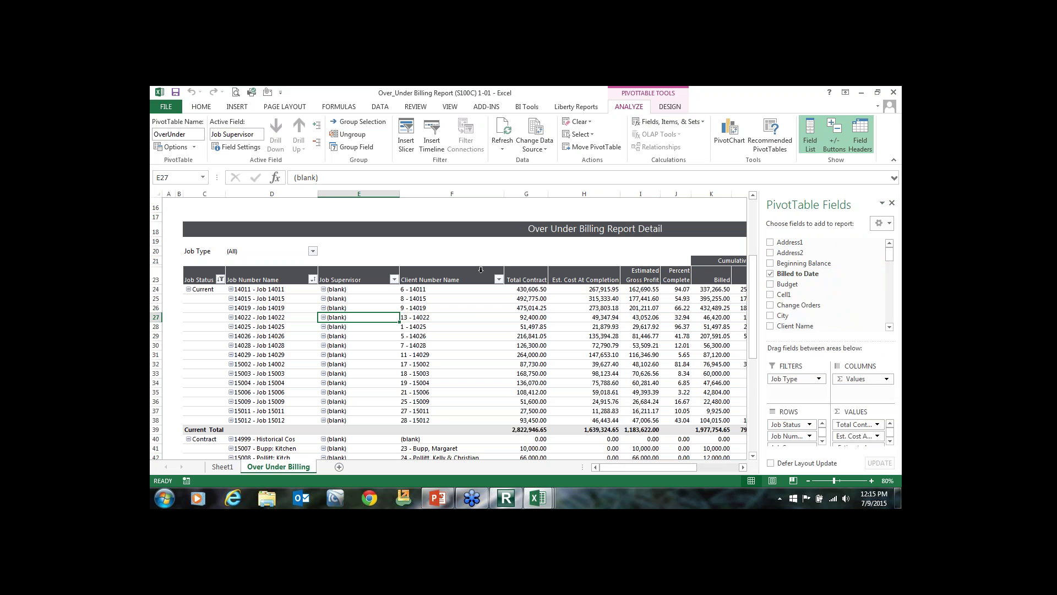
left_click(518, 274)
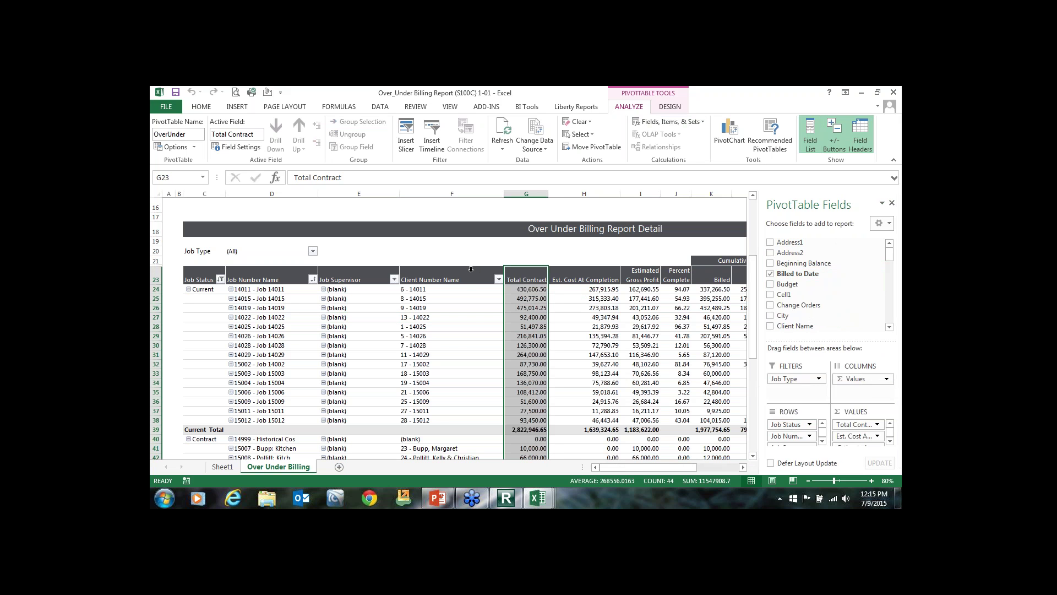
left_click(466, 280)
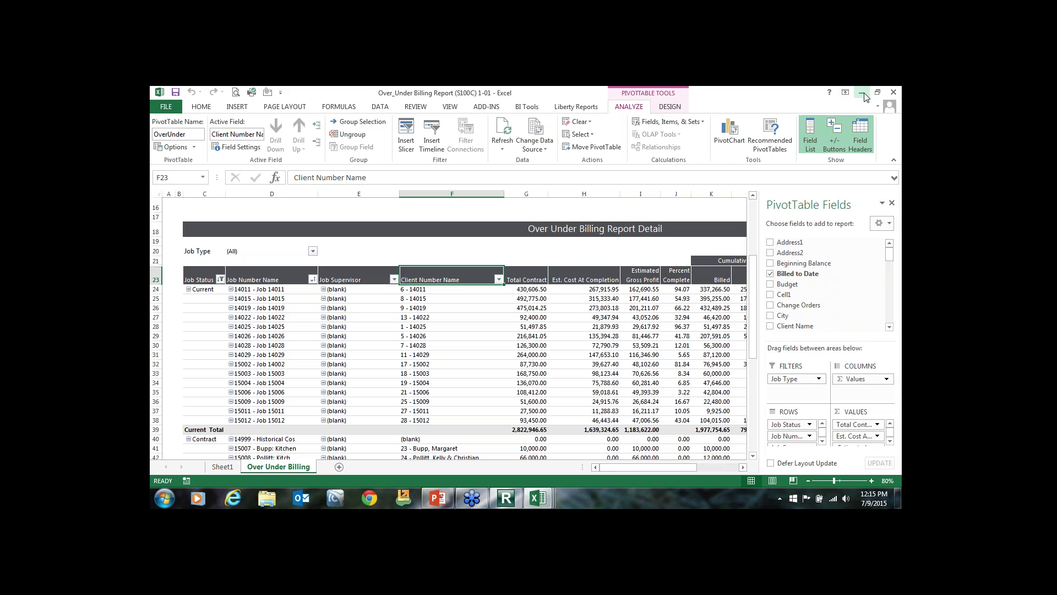
left_click(893, 92)
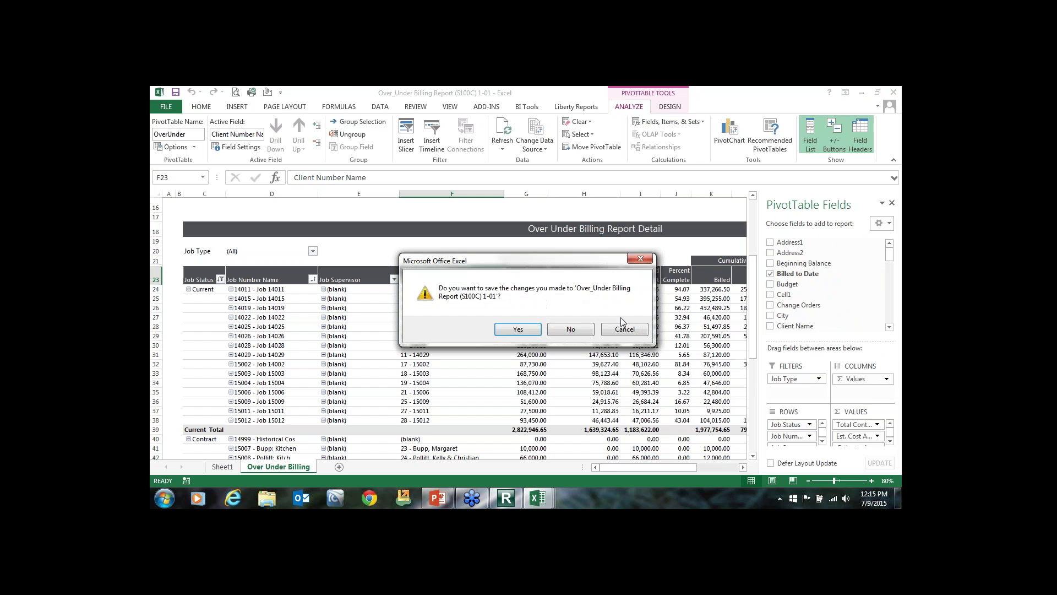
left_click(570, 329)
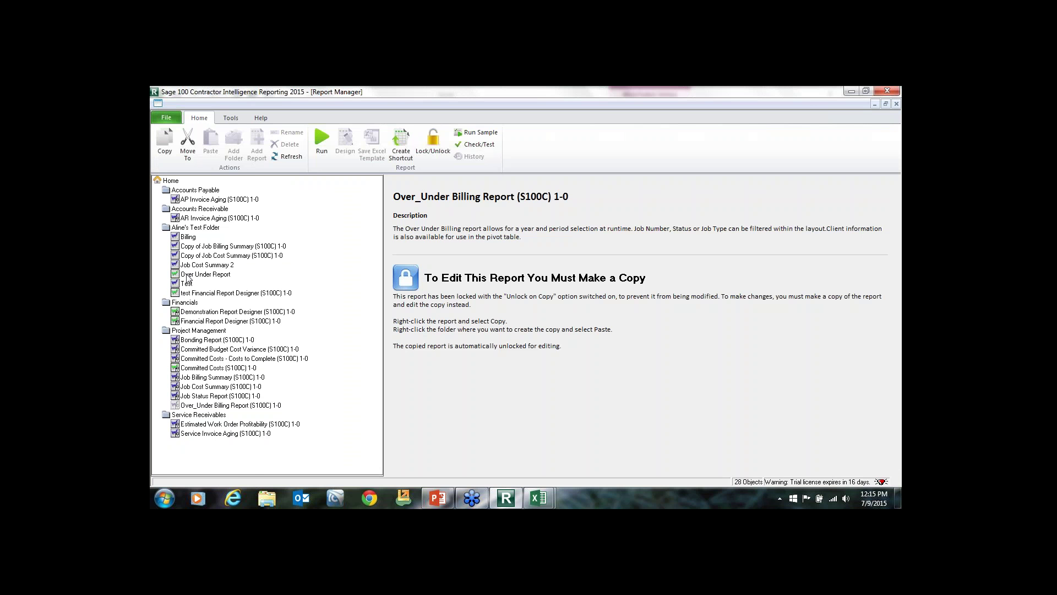
Compare the Job Cost and Job Billing Summary reports, then show Copy of Job Cost Summary (S100C) 1-0's advanced properties.
left_click(258, 387)
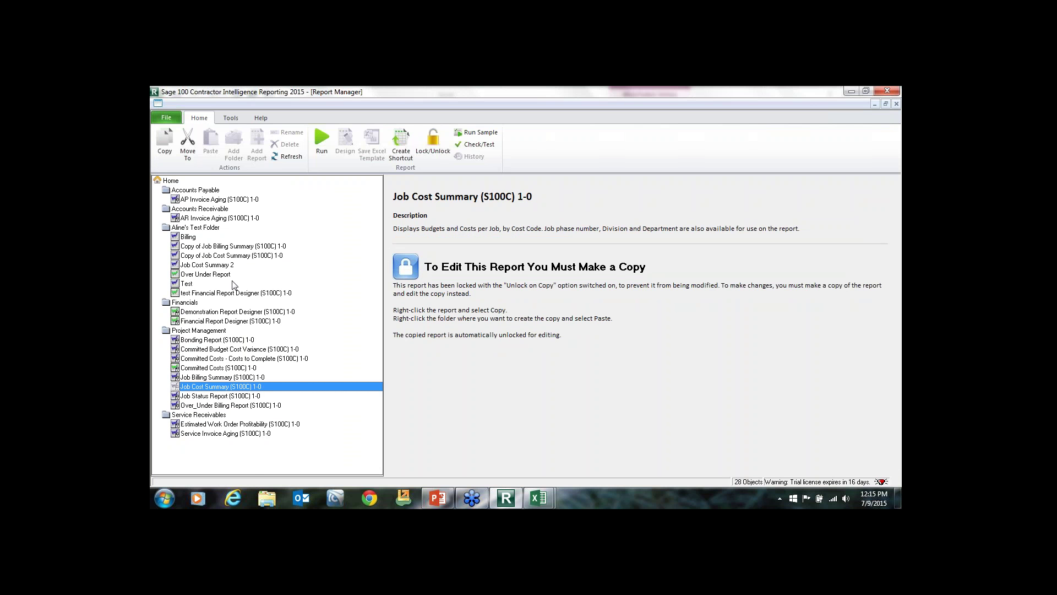
left_click(232, 256)
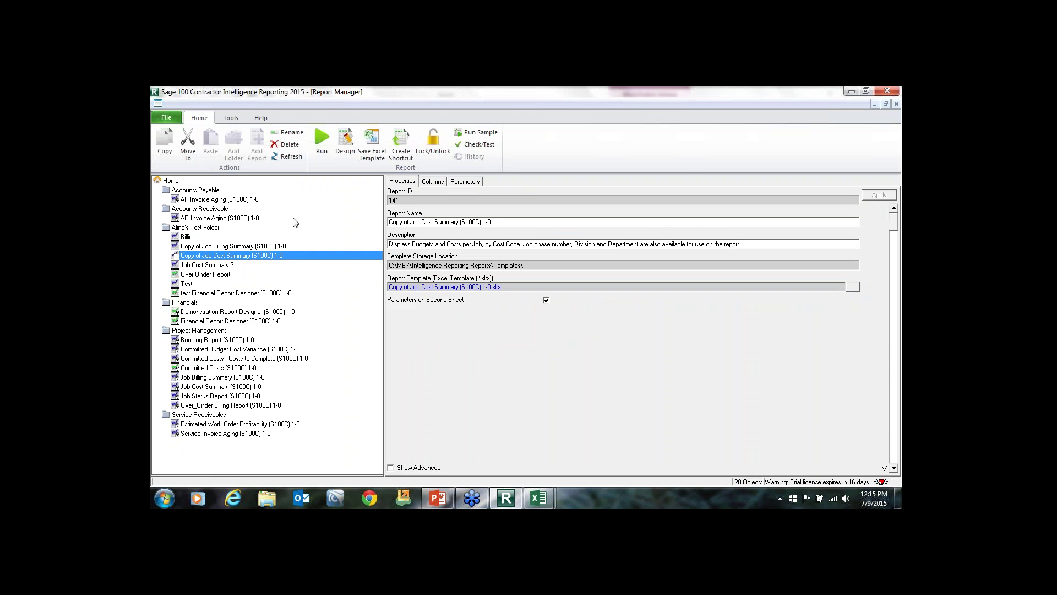
left_click(209, 378)
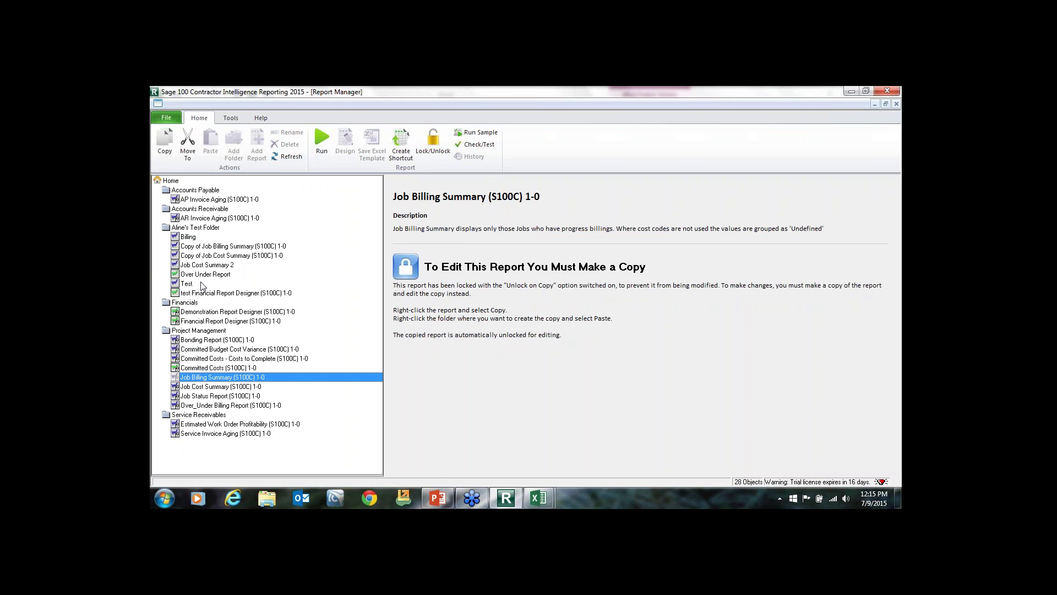
left_click(215, 257)
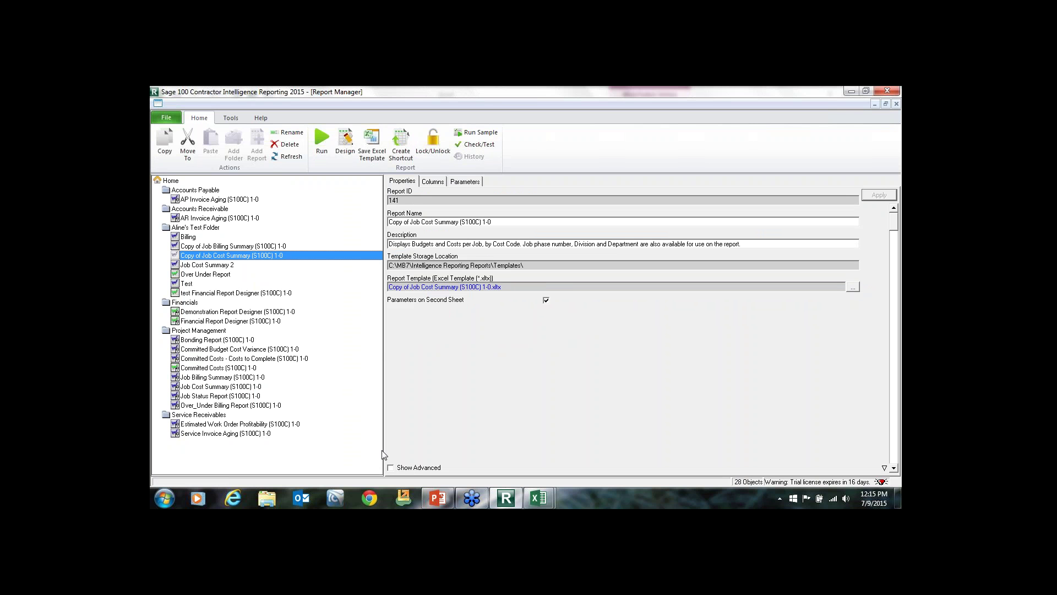
left_click(391, 468)
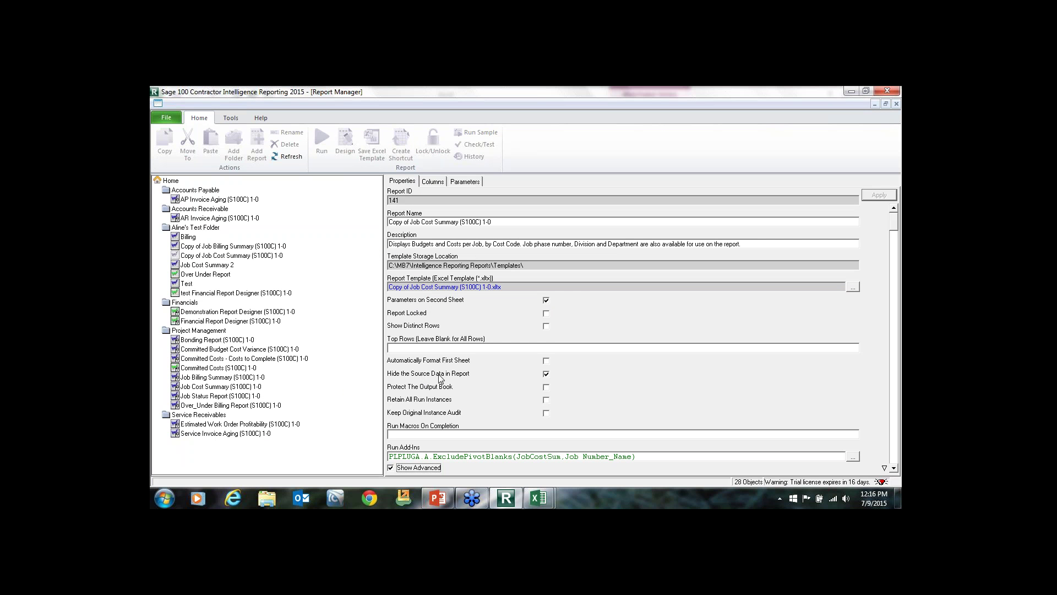
Review the copied report's columns from Company Name to Balance, then check its empty parameters list.
left_click(433, 181)
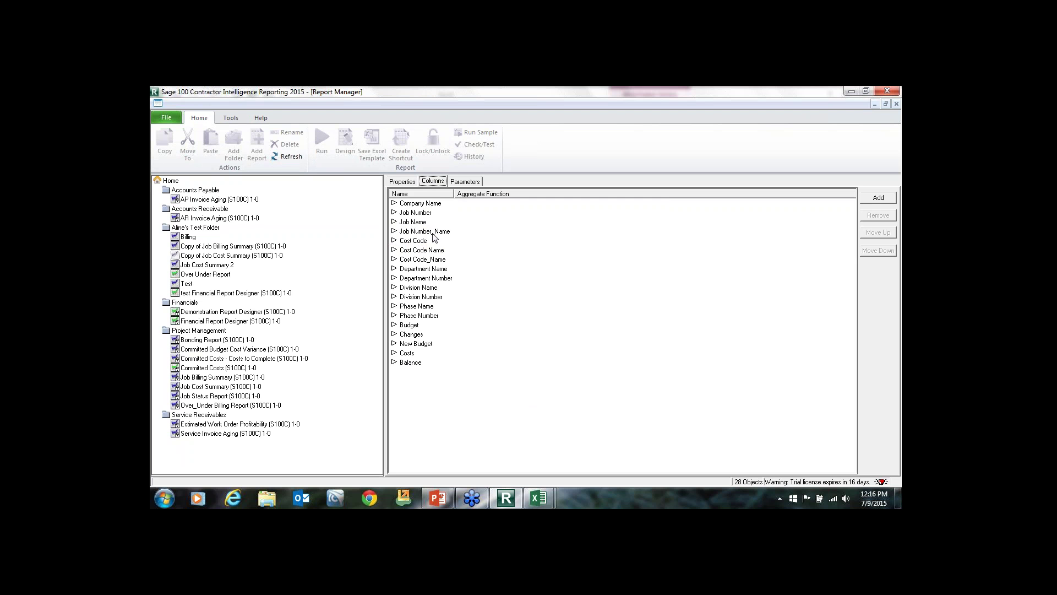
left_click(465, 184)
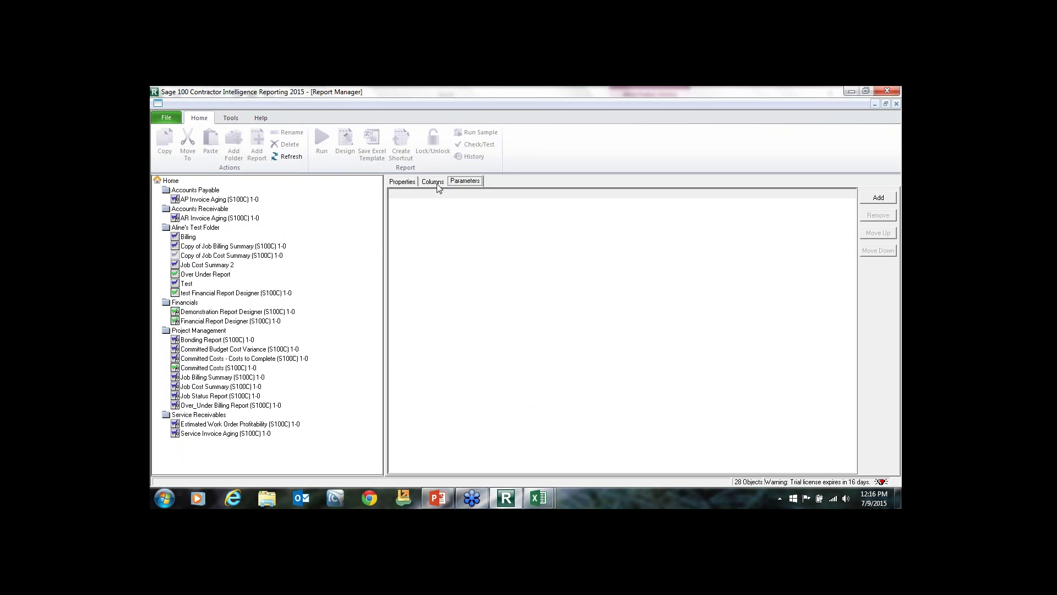
Select the Test report and add a new parameter on the AgeDate field.
left_click(194, 238)
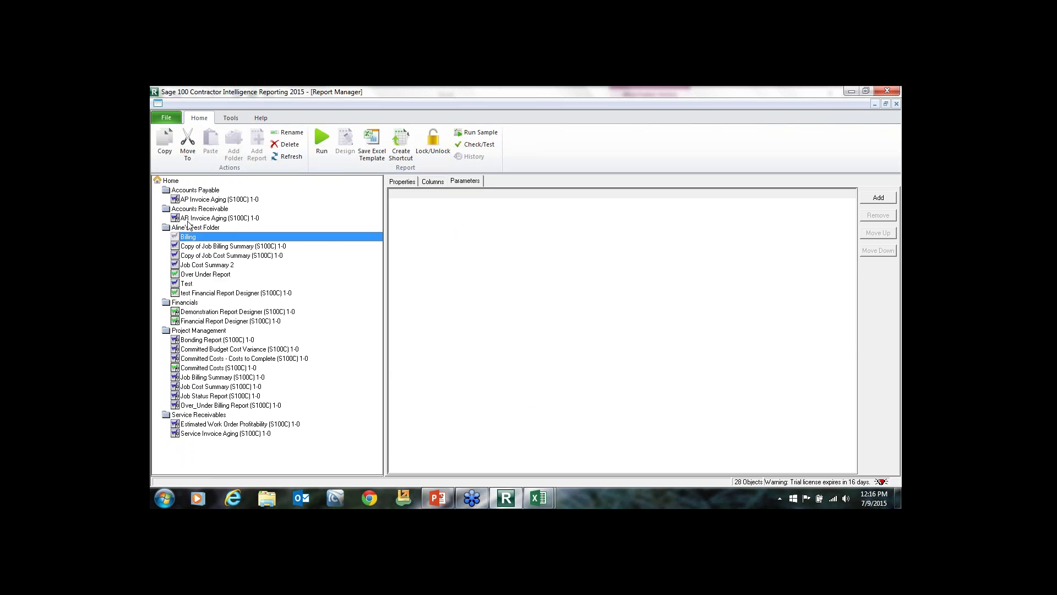
left_click(183, 284)
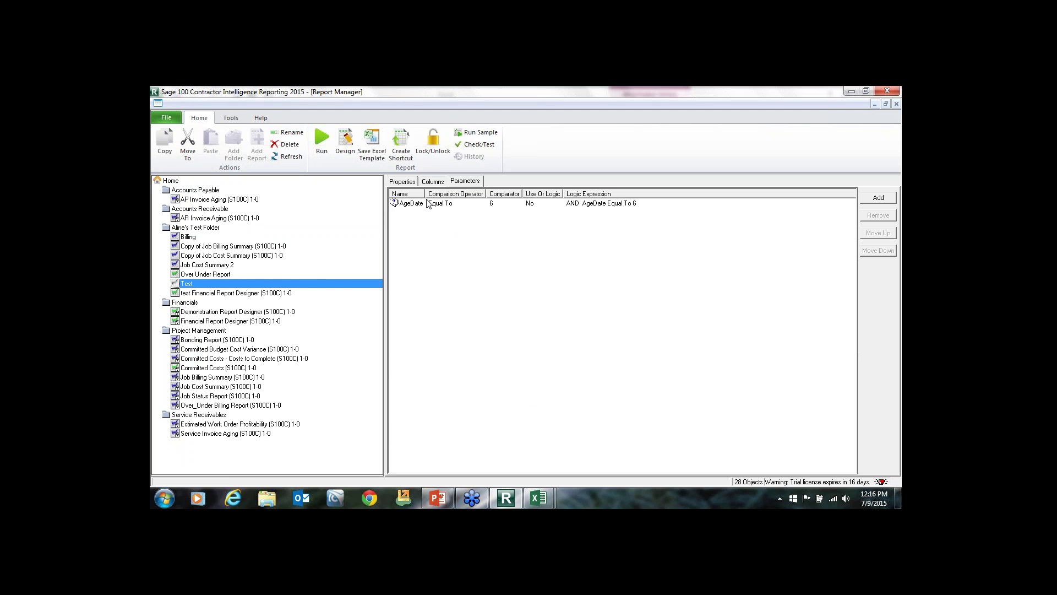
left_click(490, 204)
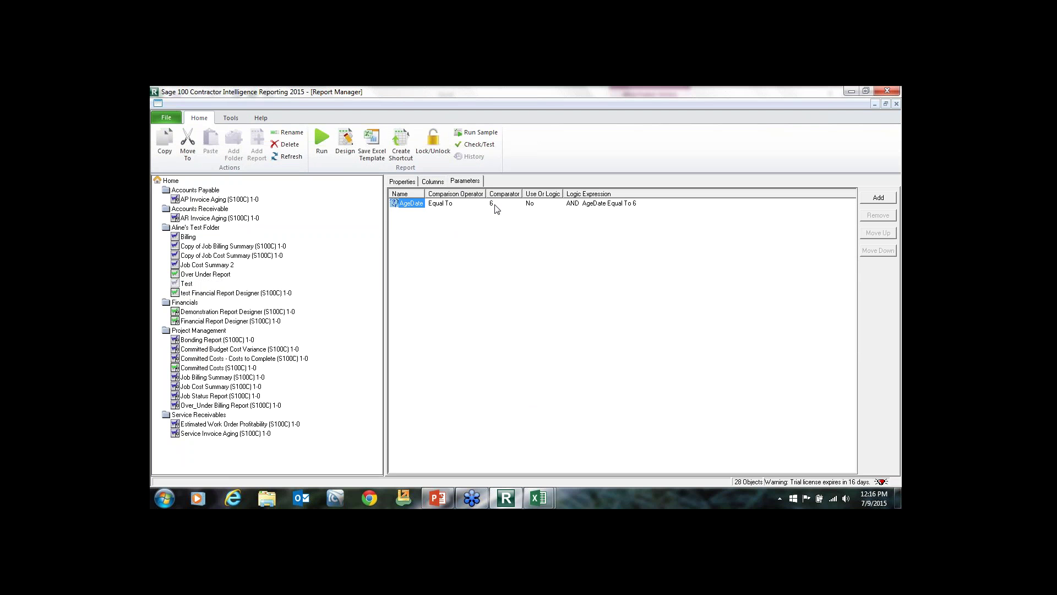
left_click(866, 196)
left_click(495, 250)
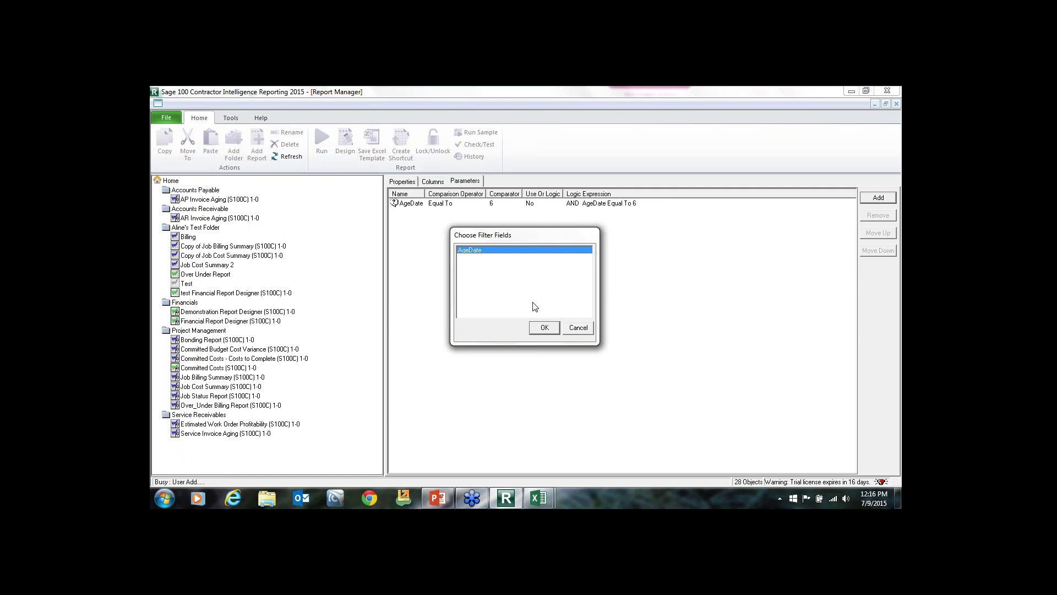
left_click(544, 328)
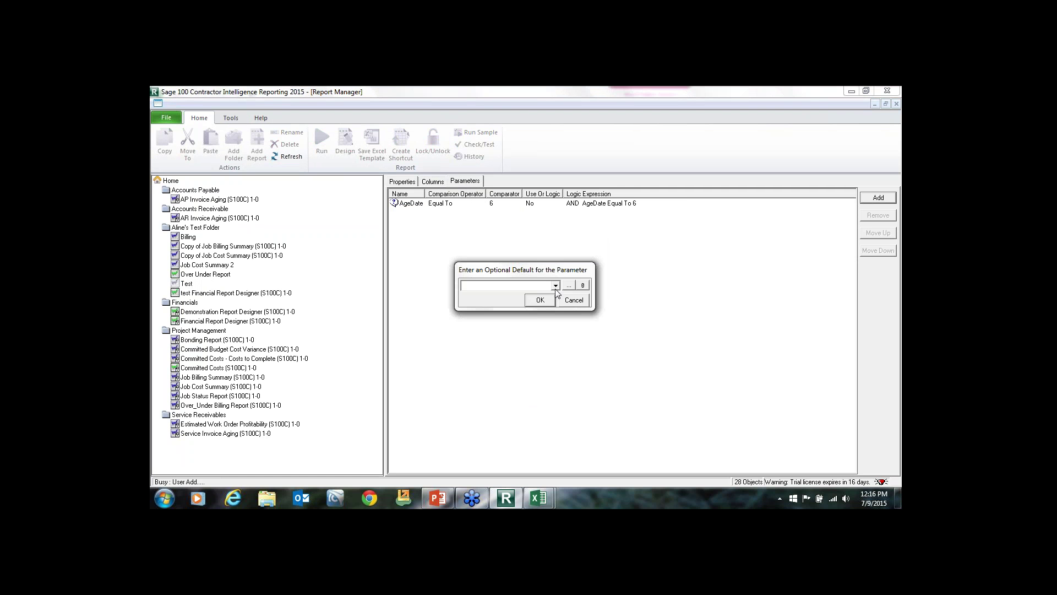
Set the new AgeDate parameter's value to 30 June 2015 (period 6).
left_click(555, 286)
left_click(568, 286)
left_click(569, 286)
left_click(537, 243)
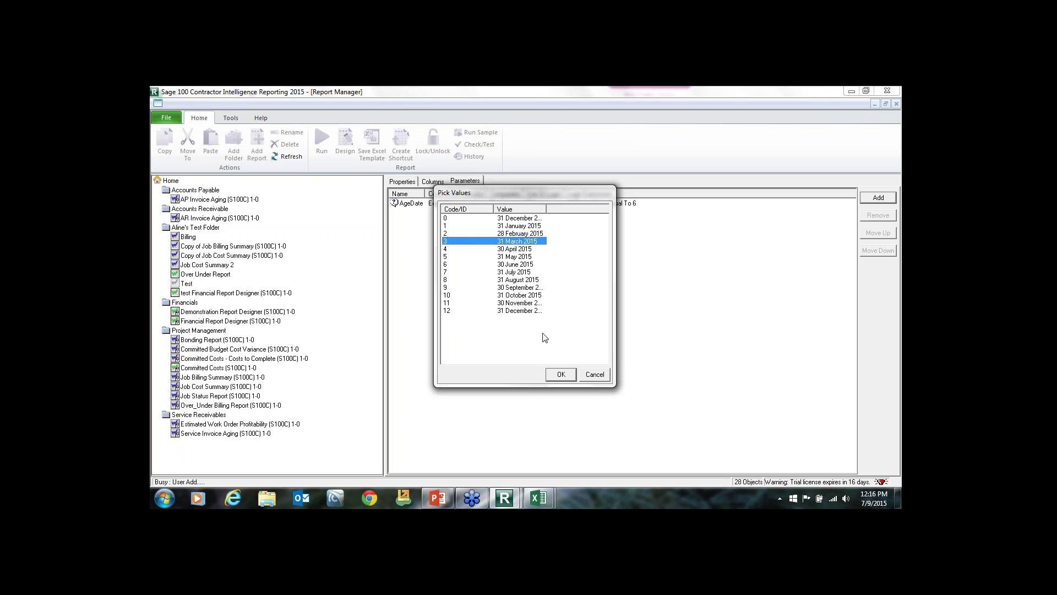
left_click(494, 265)
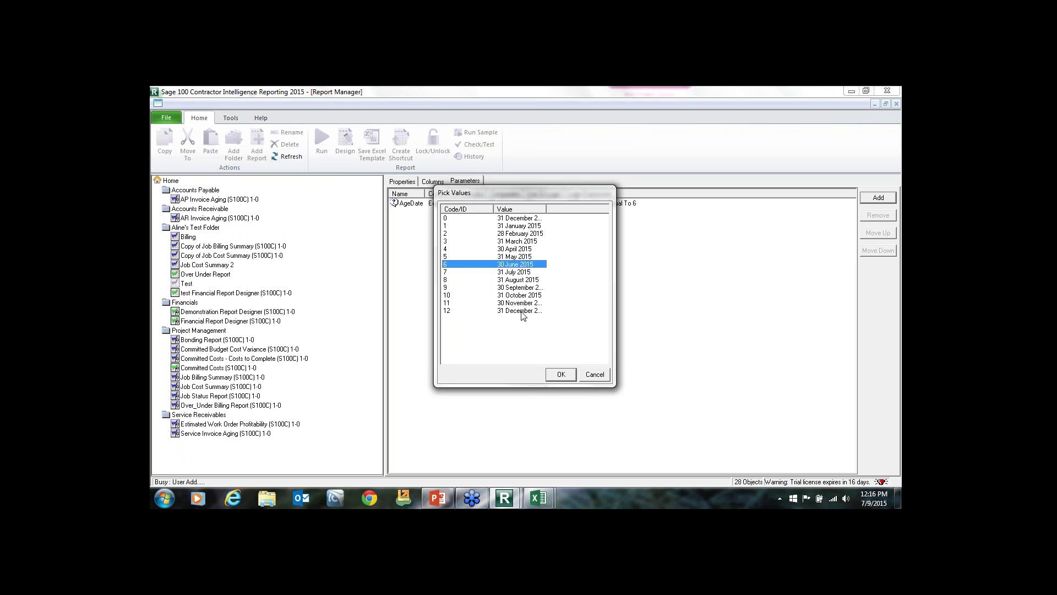
left_click(561, 374)
left_click(538, 304)
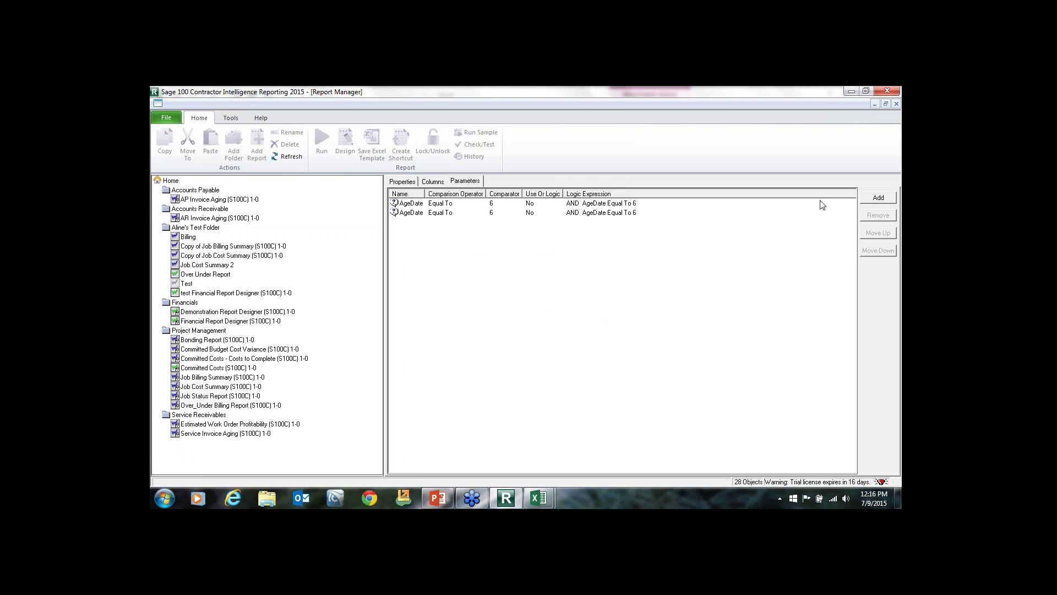
Delete the duplicate AgeDate parameter, keeping one equal to 6, and view Test's columns.
left_click(410, 203)
left_click(875, 216)
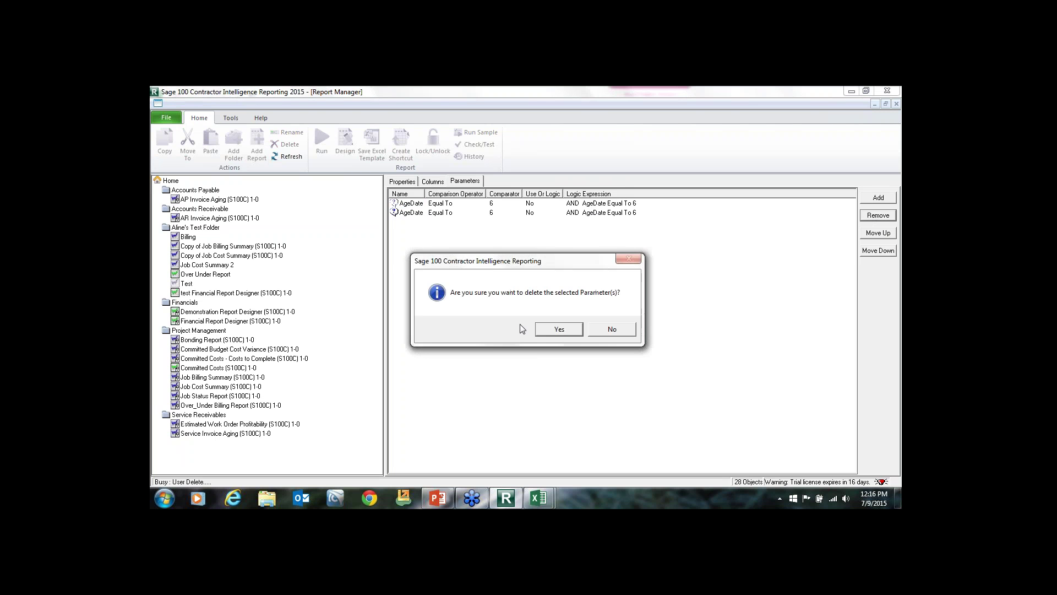
left_click(557, 328)
left_click(530, 207)
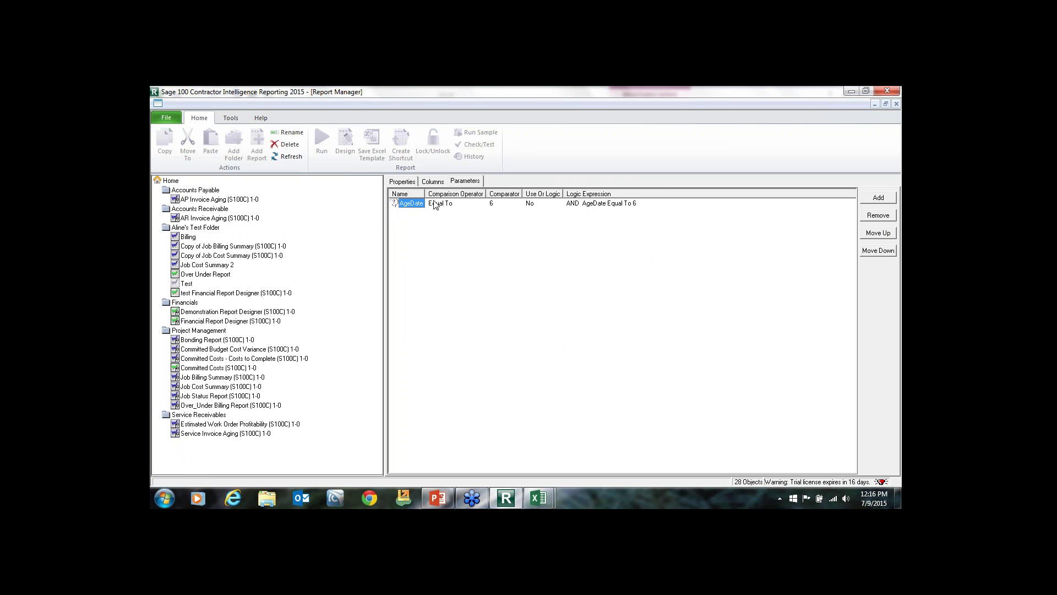
left_click(432, 182)
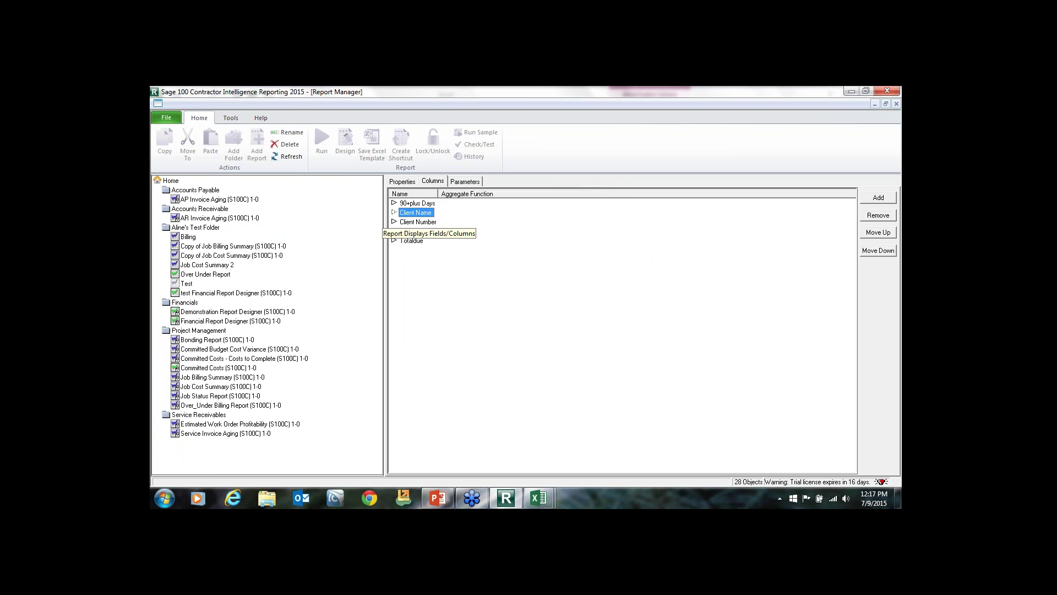
In Copy of Job Cost Summary, move the Department Number column up four places to the top.
left_click(413, 231)
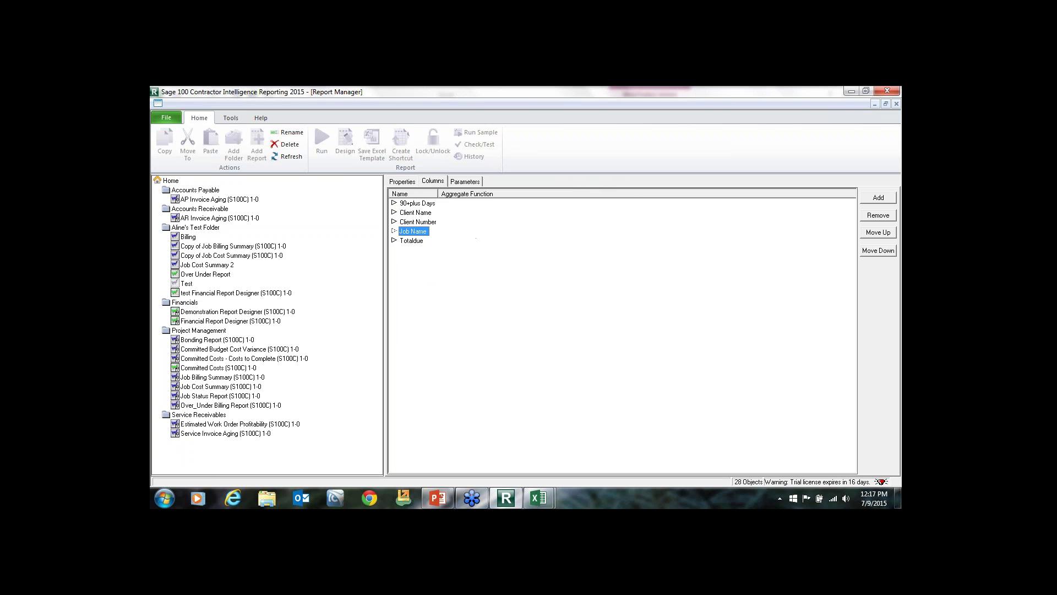
left_click(219, 266)
left_click(231, 256)
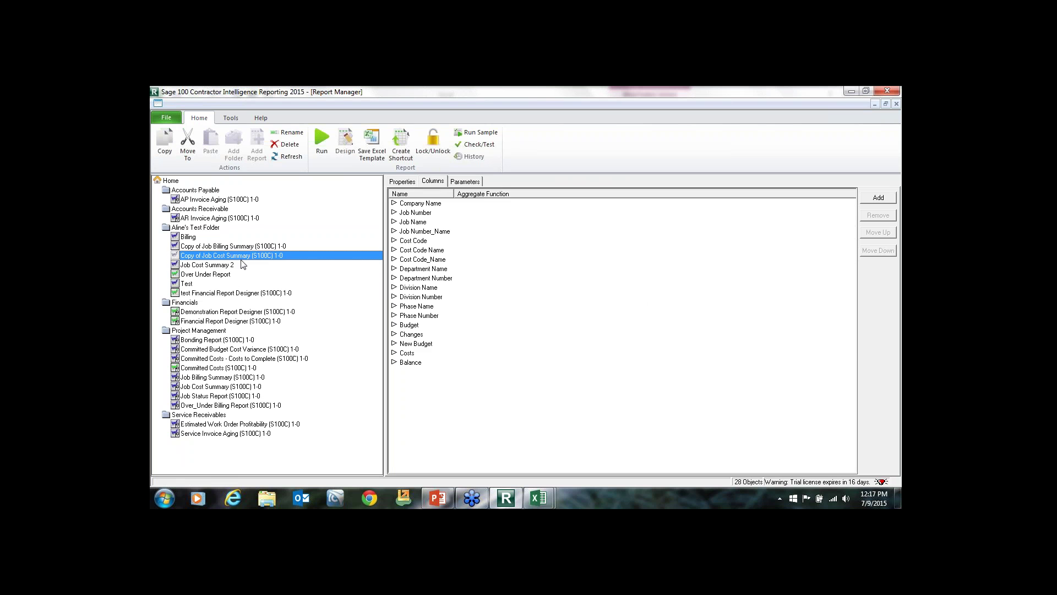
left_click(424, 231)
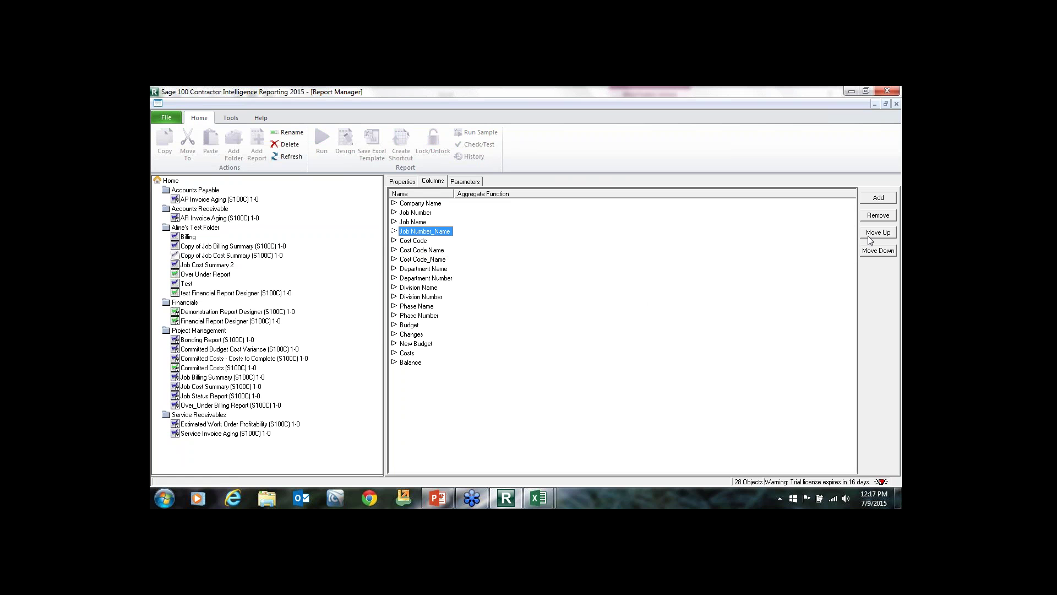
left_click(399, 280)
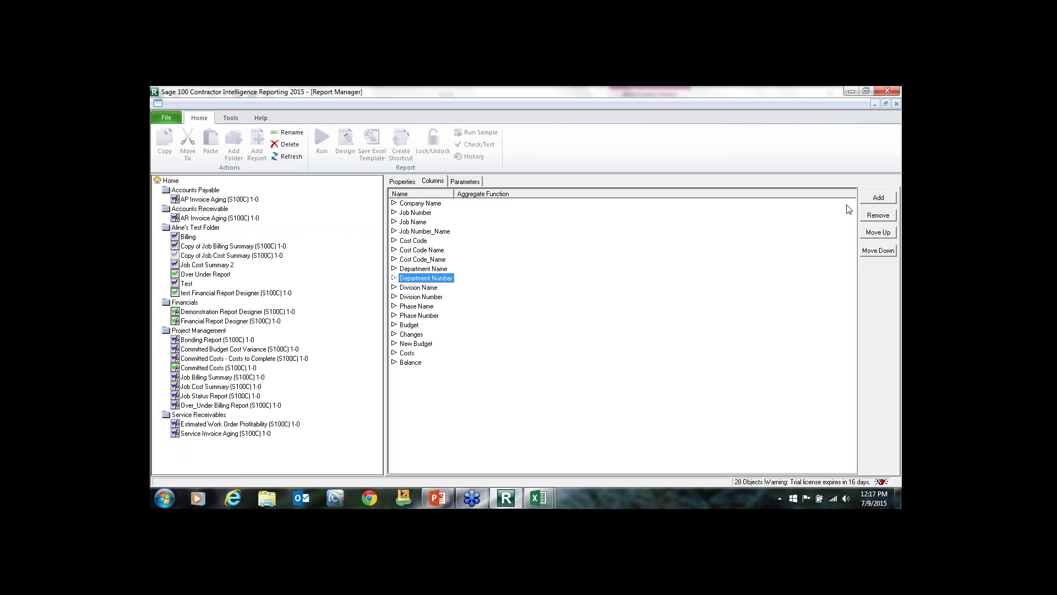
left_click(878, 232)
left_click(878, 232)
left_click(877, 232)
left_click(877, 233)
left_click(878, 233)
left_click(877, 233)
left_click(878, 233)
left_click(878, 233)
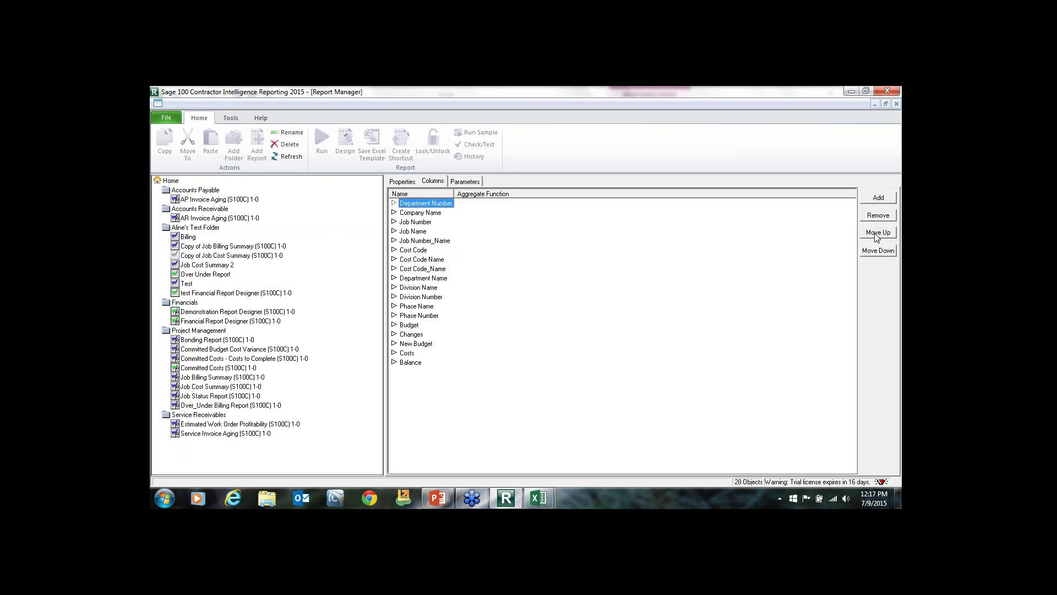
Remove the Company Name column, then select the test folder.
left_click(424, 212)
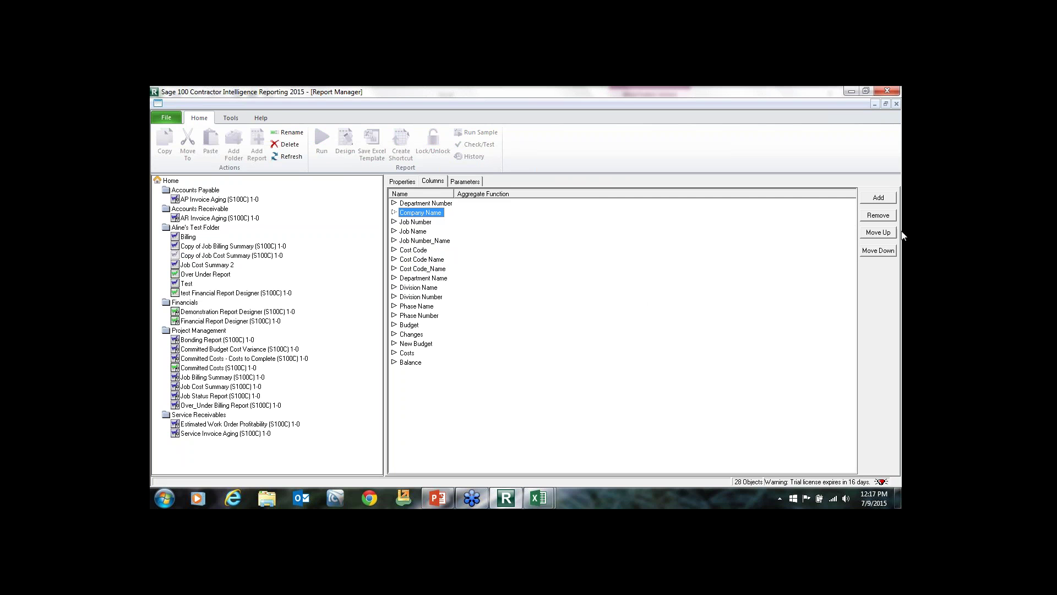
left_click(876, 216)
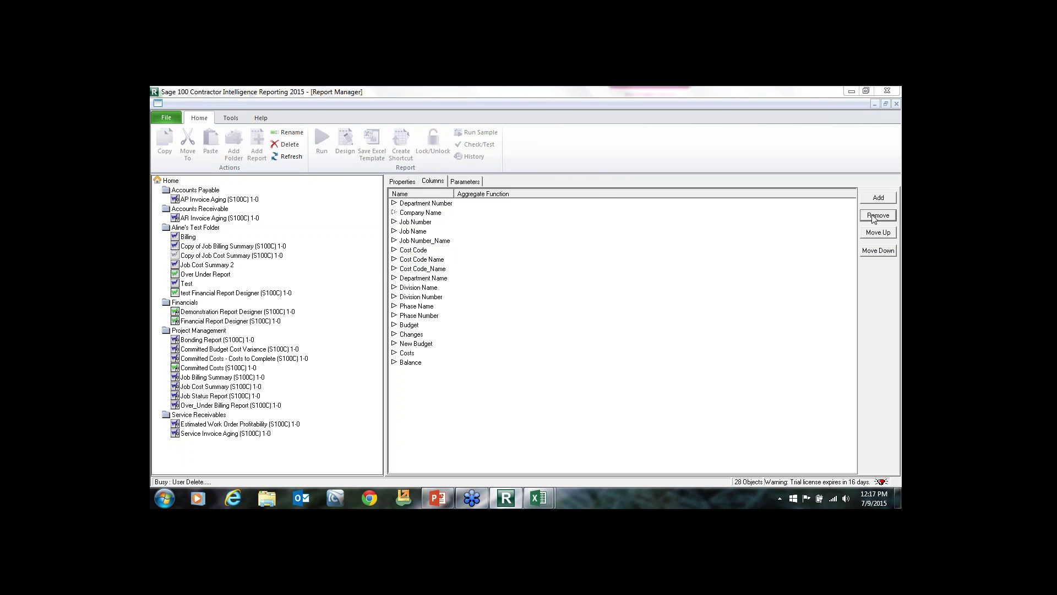
left_click(556, 329)
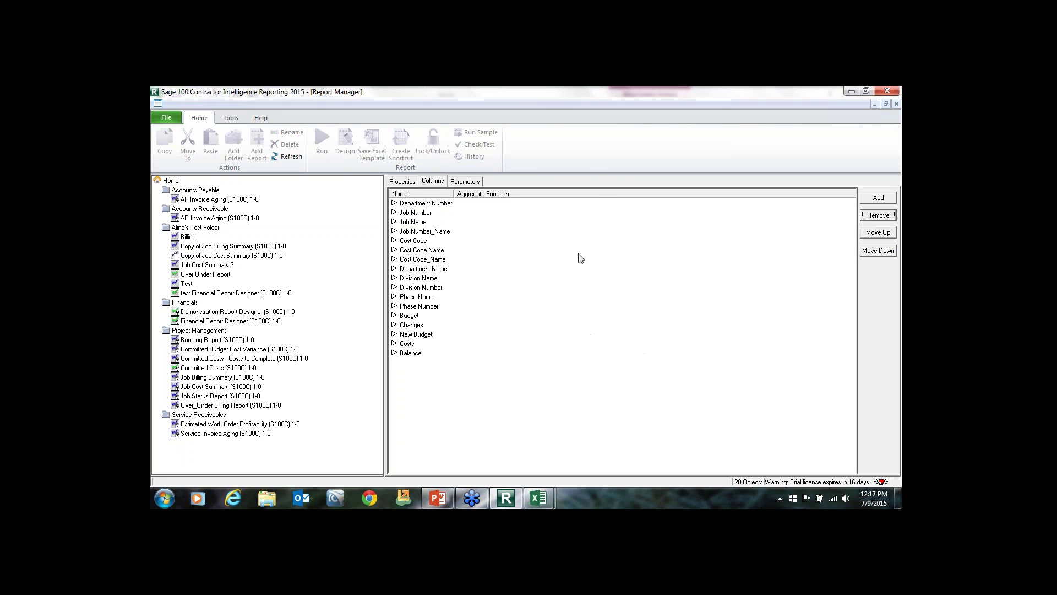
left_click(426, 213)
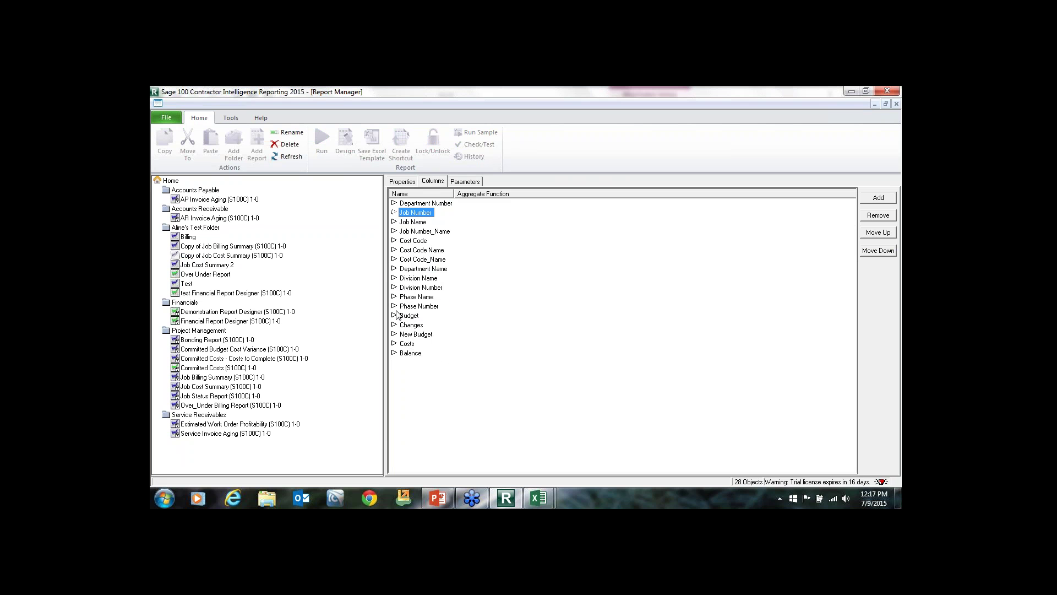
left_click(206, 246)
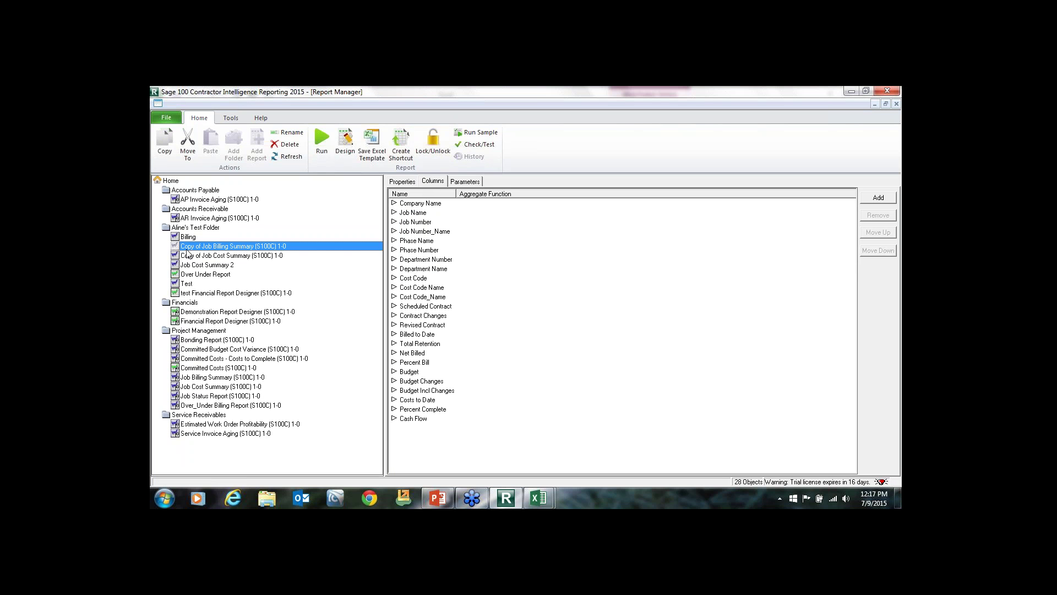
left_click(187, 227)
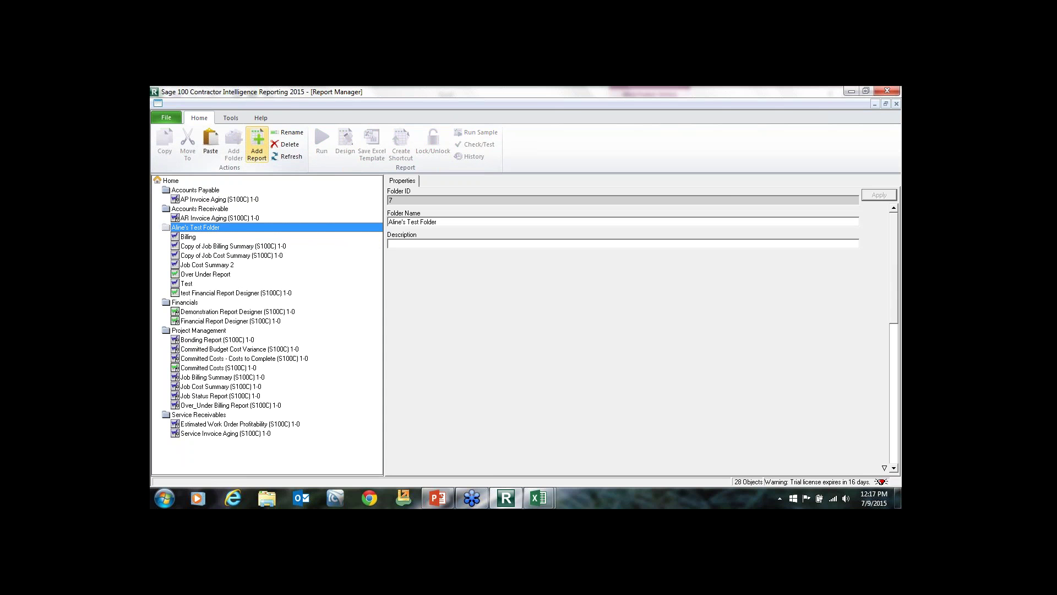
Add a new standard report named 'Test 2' to the test folder.
left_click(256, 144)
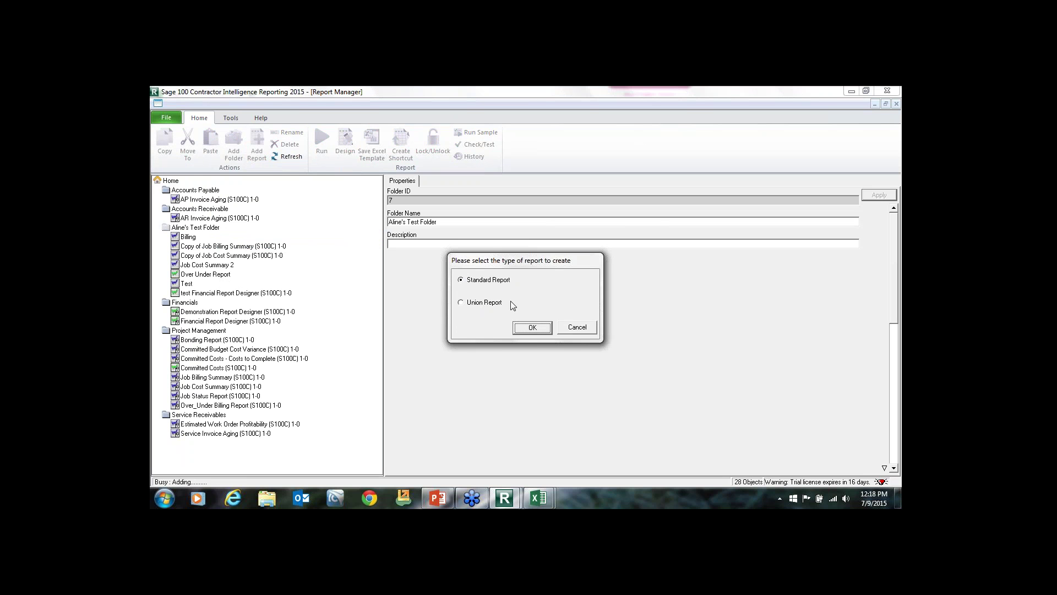
left_click(523, 328)
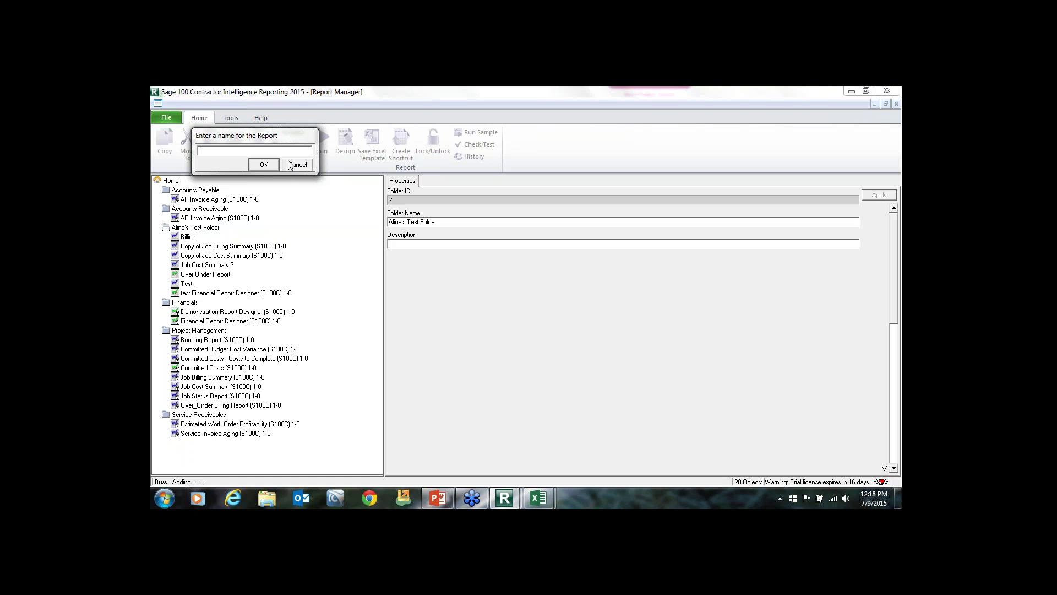
type("Test 2")
left_click(265, 165)
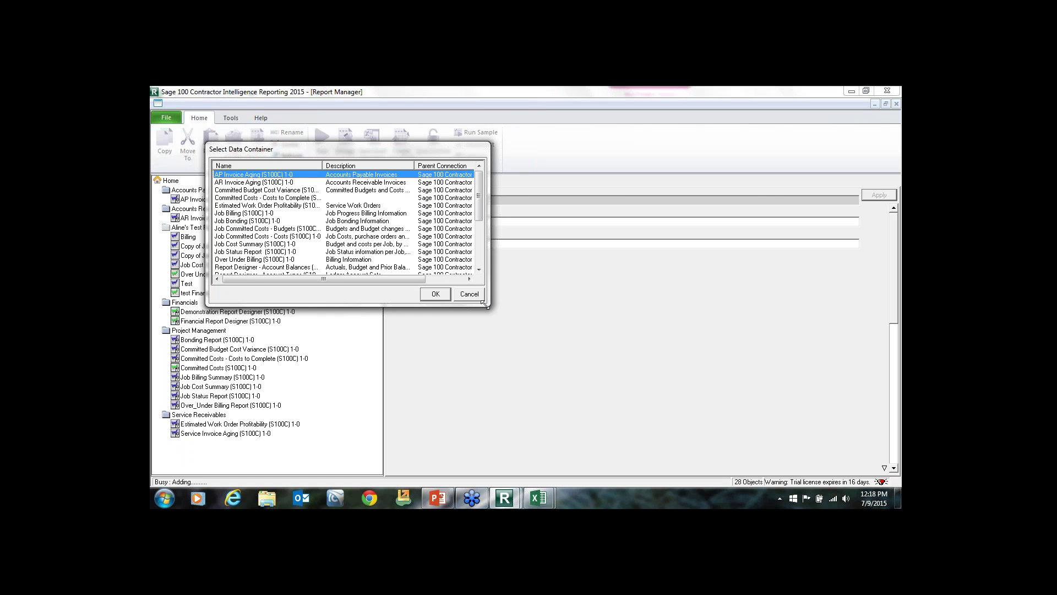
Choose Job Status Report as the new report's data source.
left_click_drag(485, 304, 776, 456)
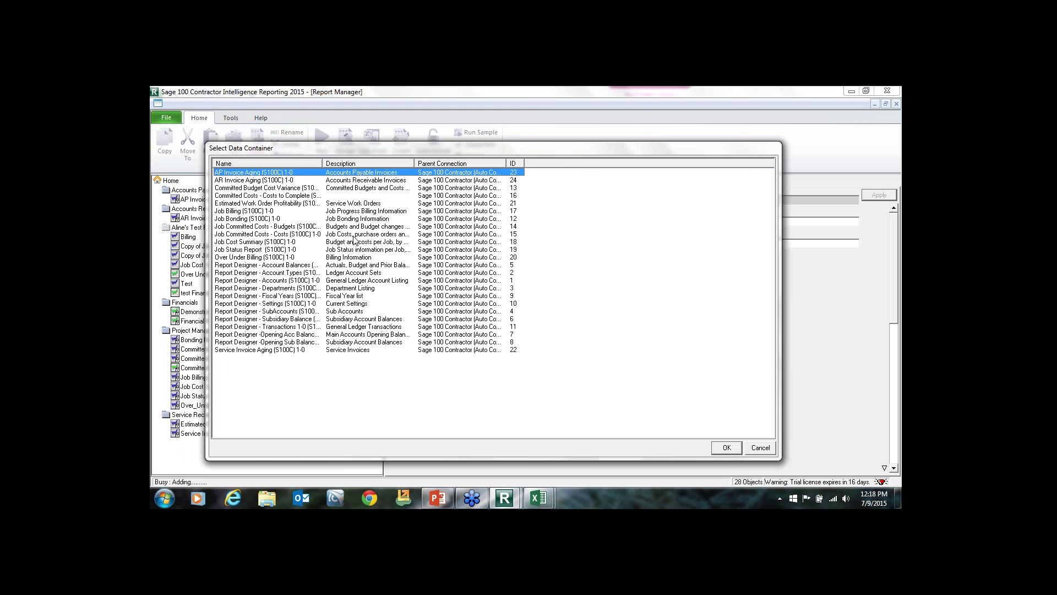
left_click_drag(322, 162, 381, 163)
left_click(303, 196)
left_click(276, 227)
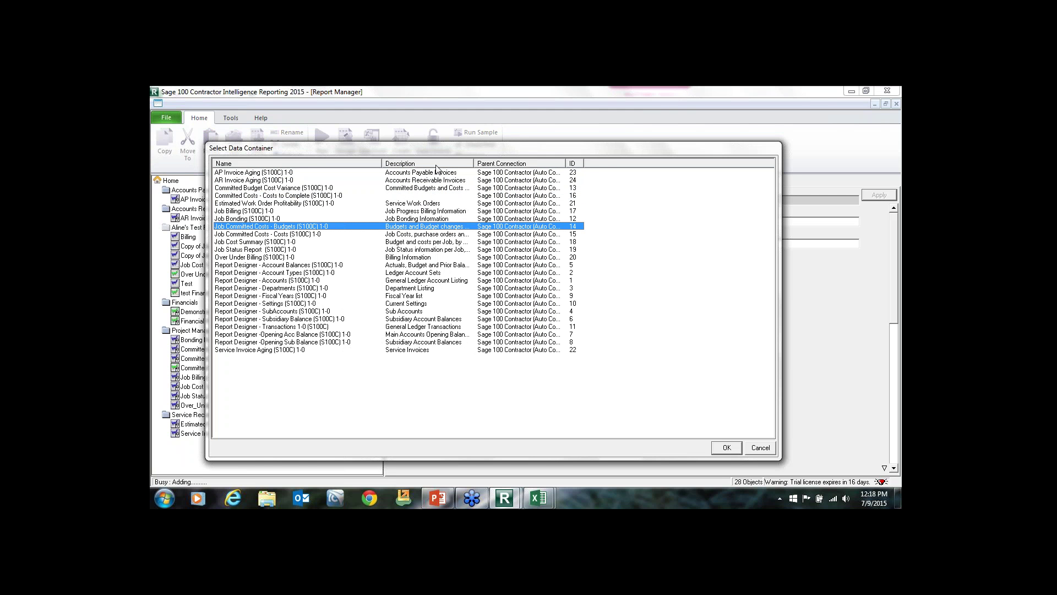
left_click_drag(474, 162, 621, 175)
left_click(446, 234)
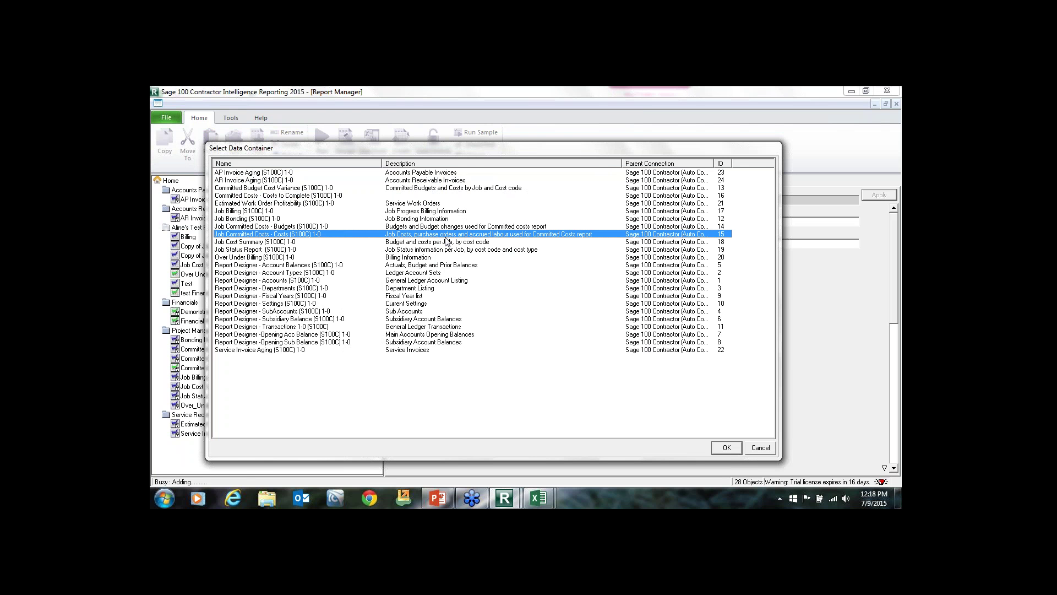
left_click(288, 234)
left_click(240, 245)
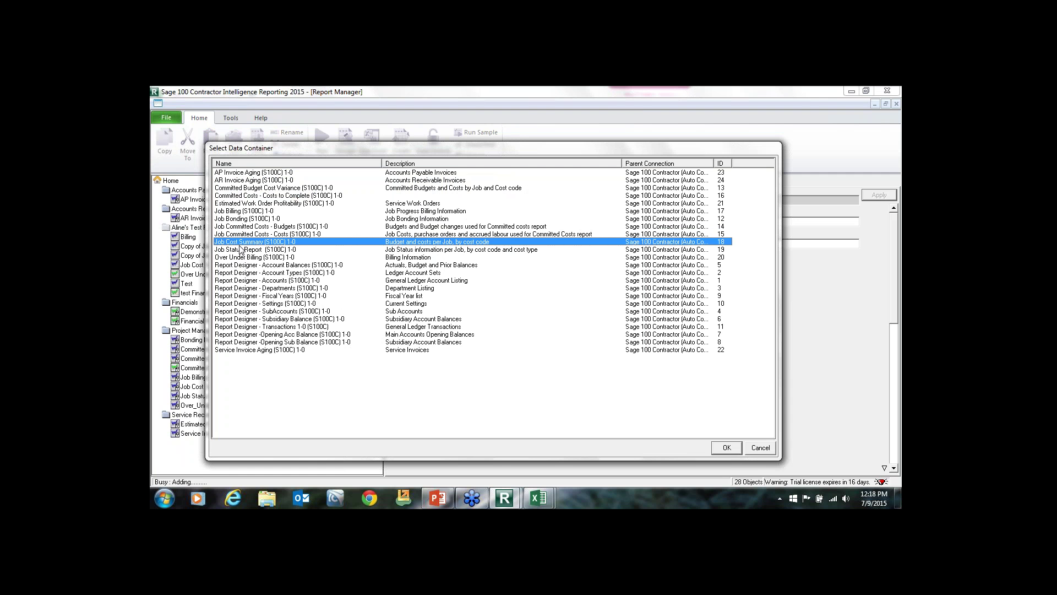
left_click(240, 250)
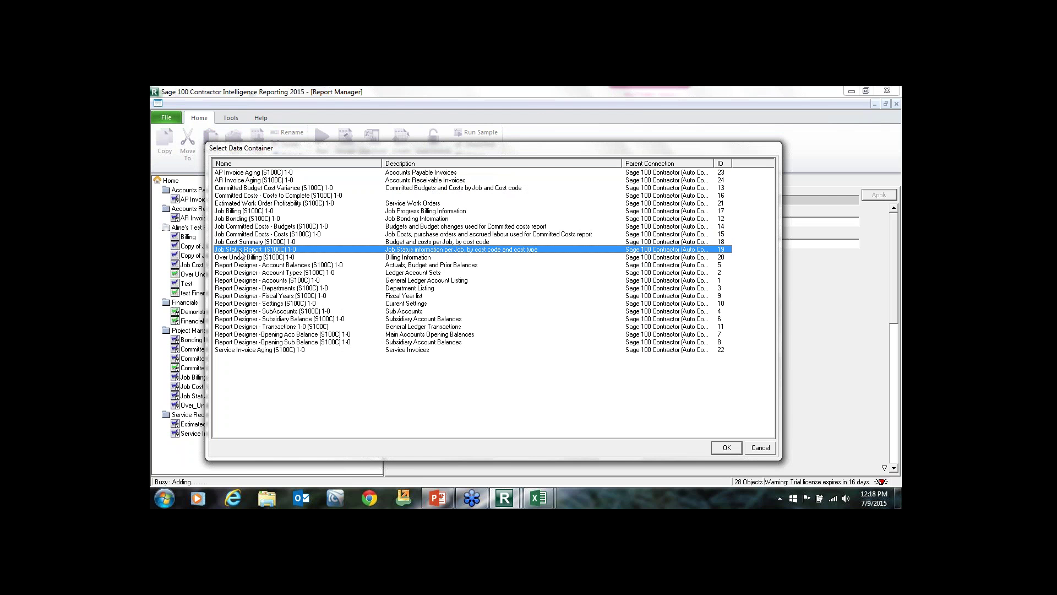
left_click(722, 449)
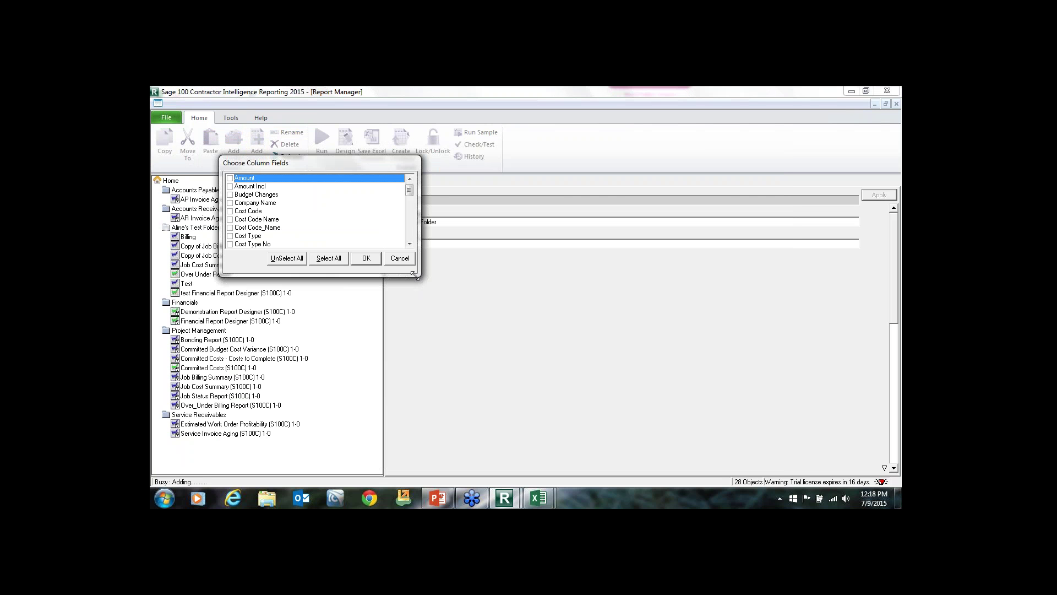
Include only Job Number, Job Name, Period Costs, Period Billed, Period Received and Current Budget Incl columns.
left_click_drag(417, 282, 777, 437)
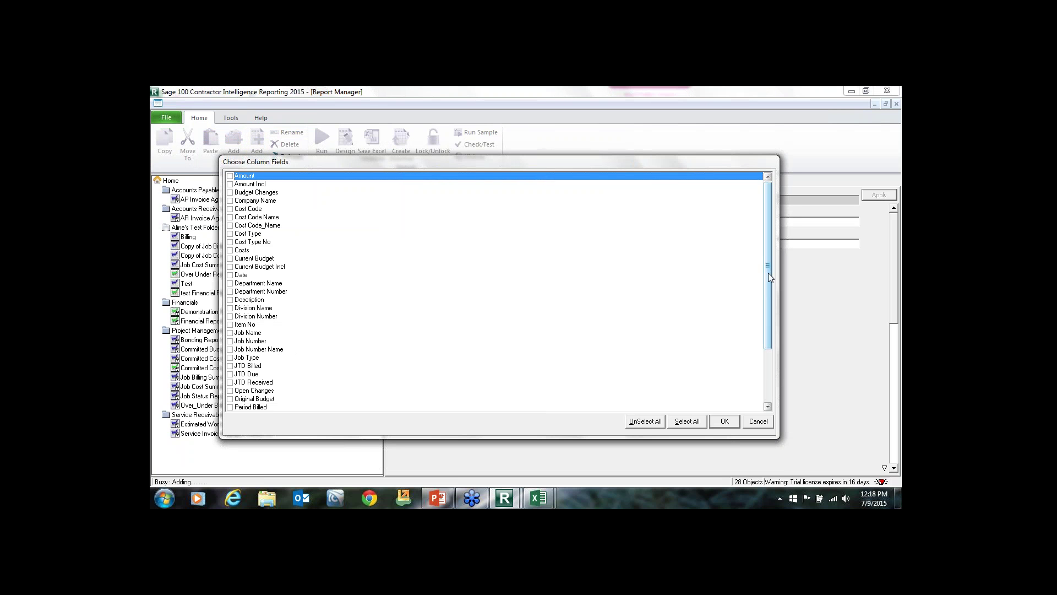
left_click_drag(768, 272, 725, 387)
left_click(699, 423)
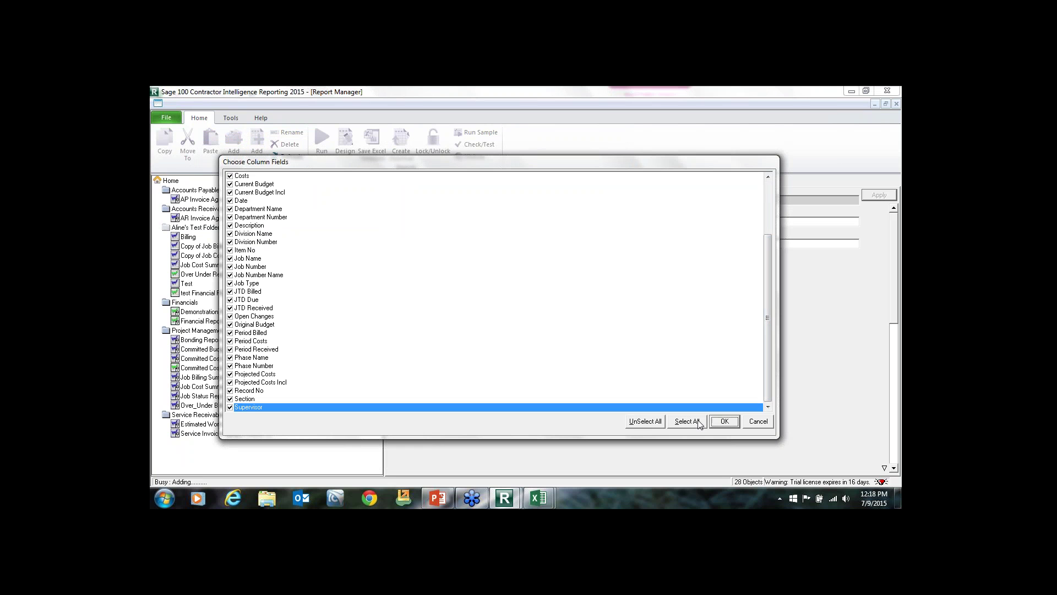
left_click(647, 422)
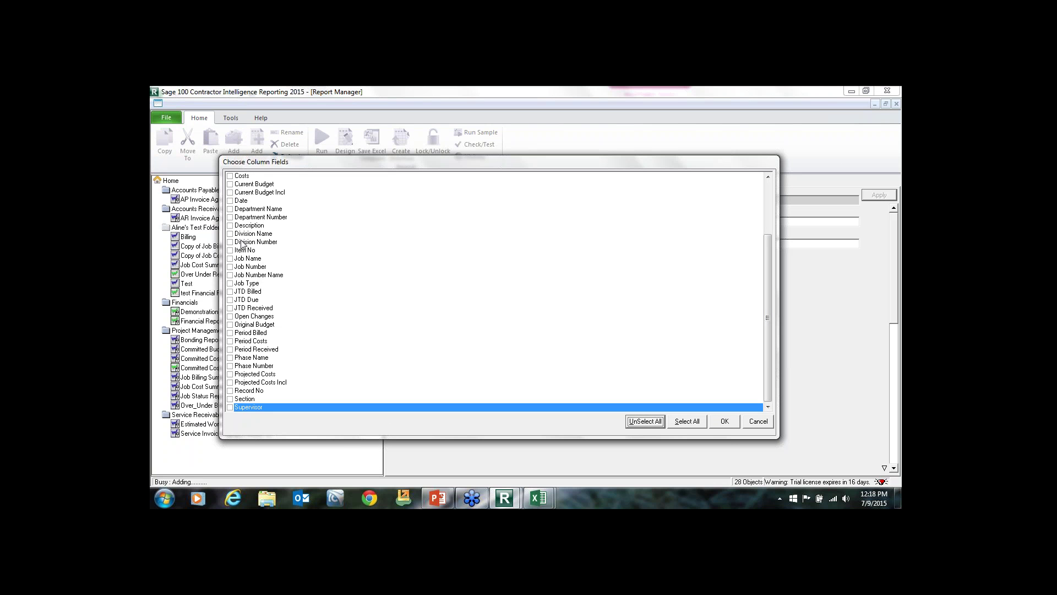
left_click(230, 267)
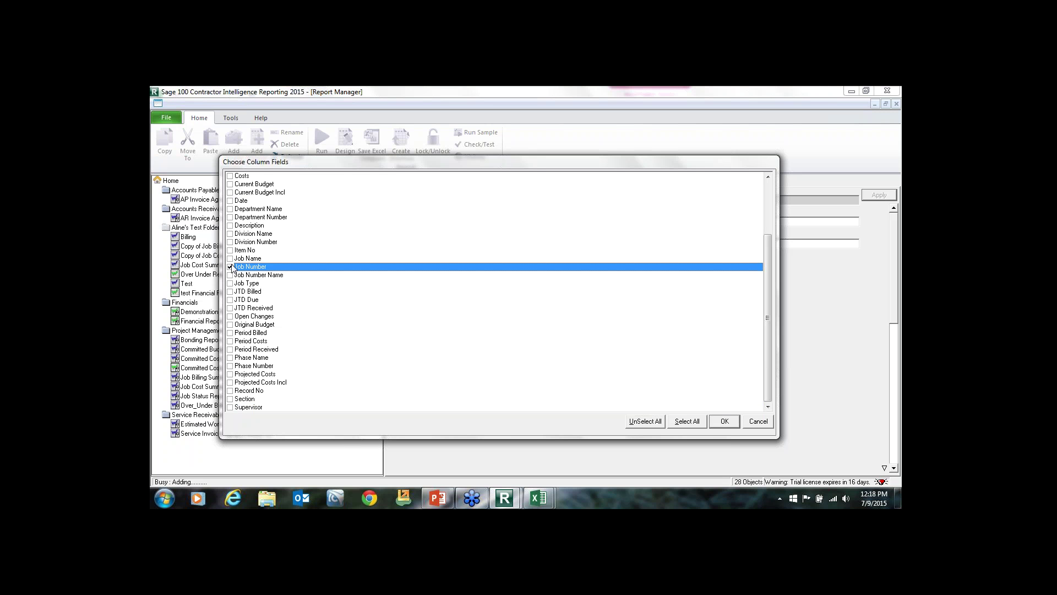
left_click(230, 259)
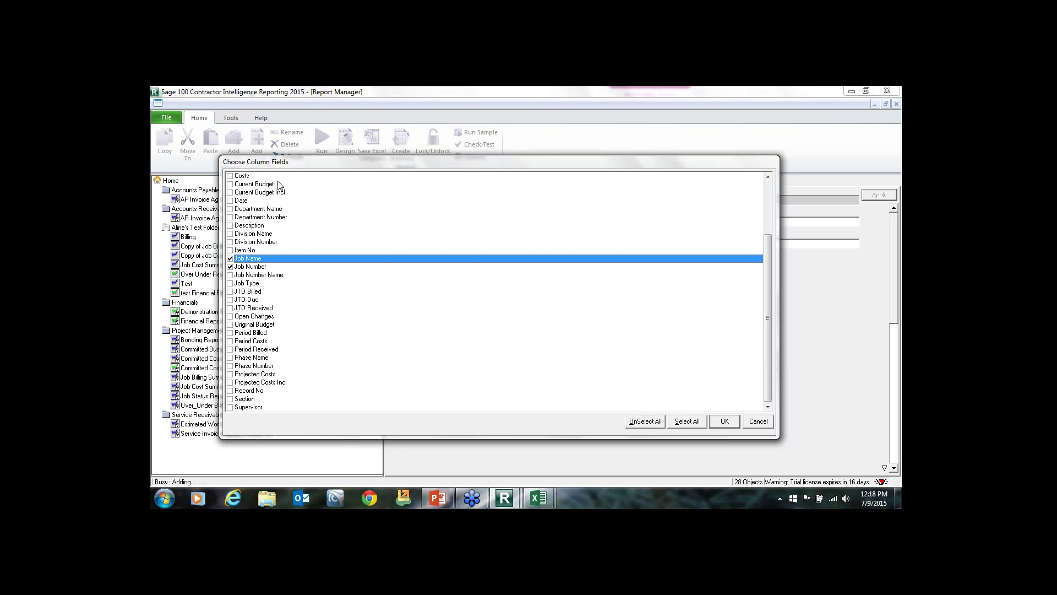
left_click(231, 342)
left_click(231, 333)
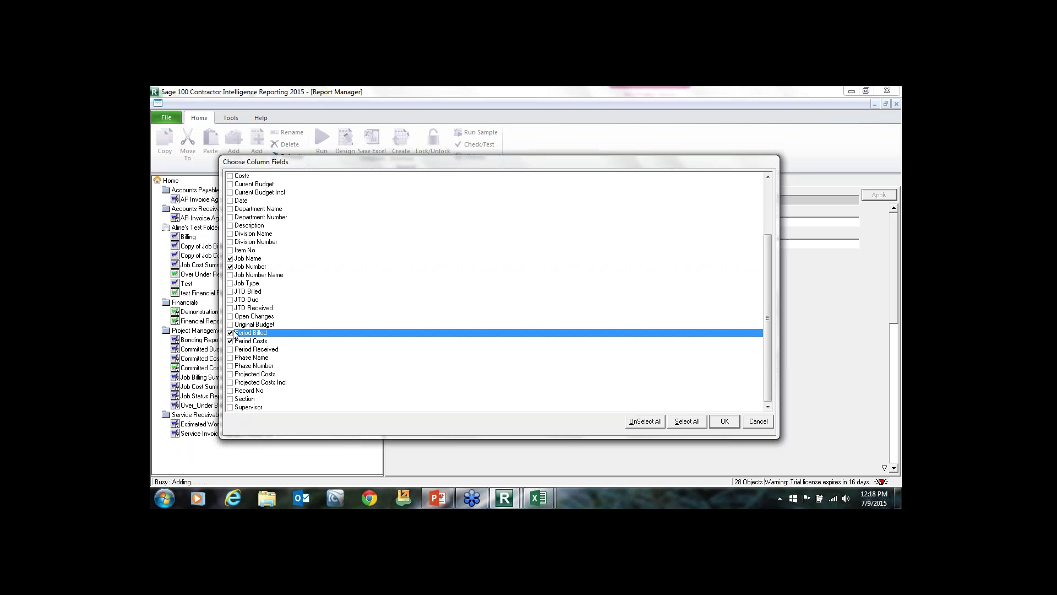
left_click(230, 350)
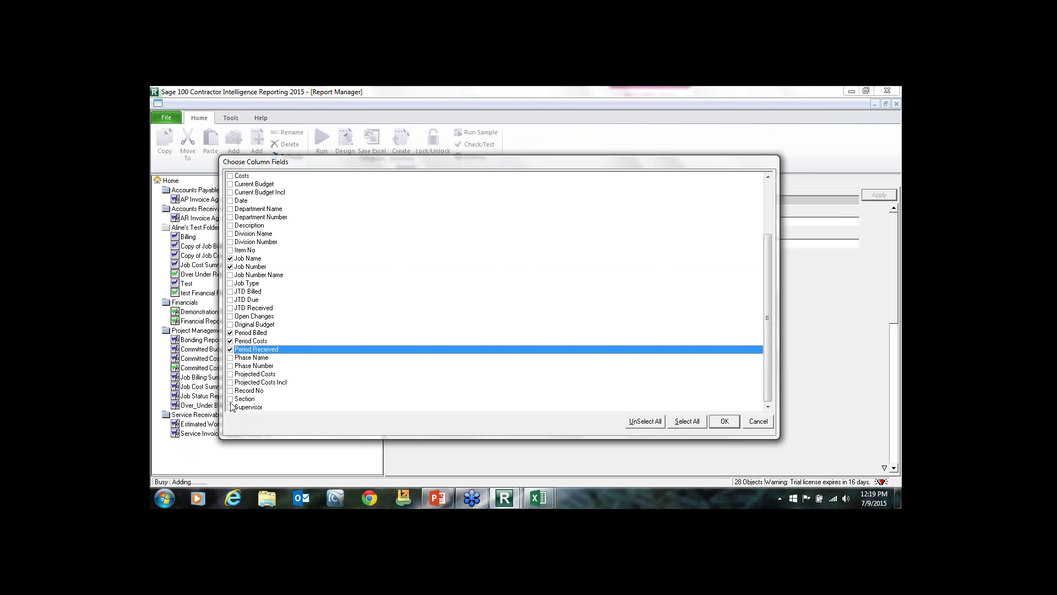
left_click(231, 192)
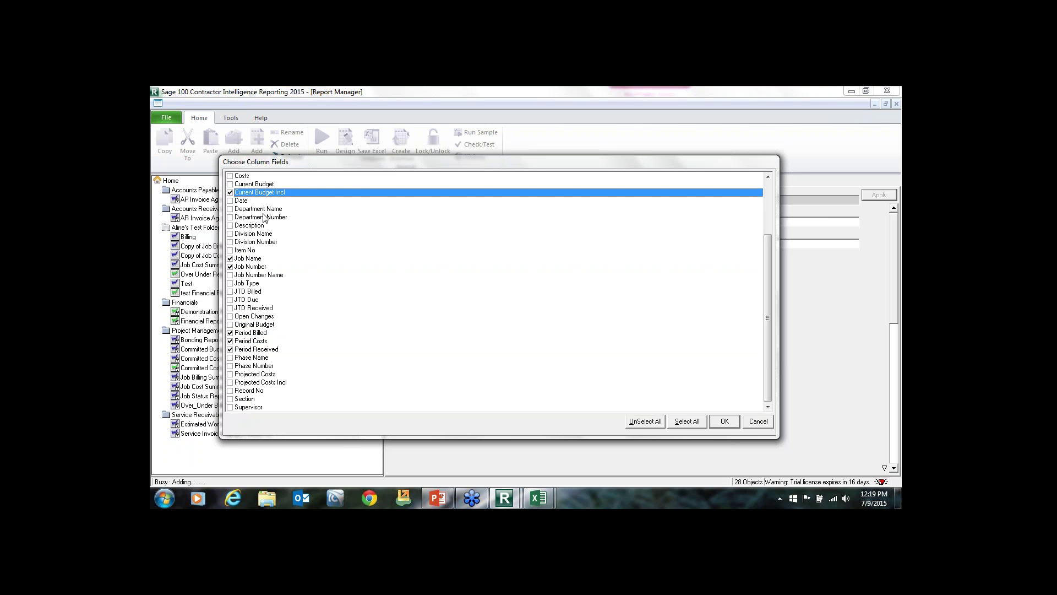
left_click(717, 420)
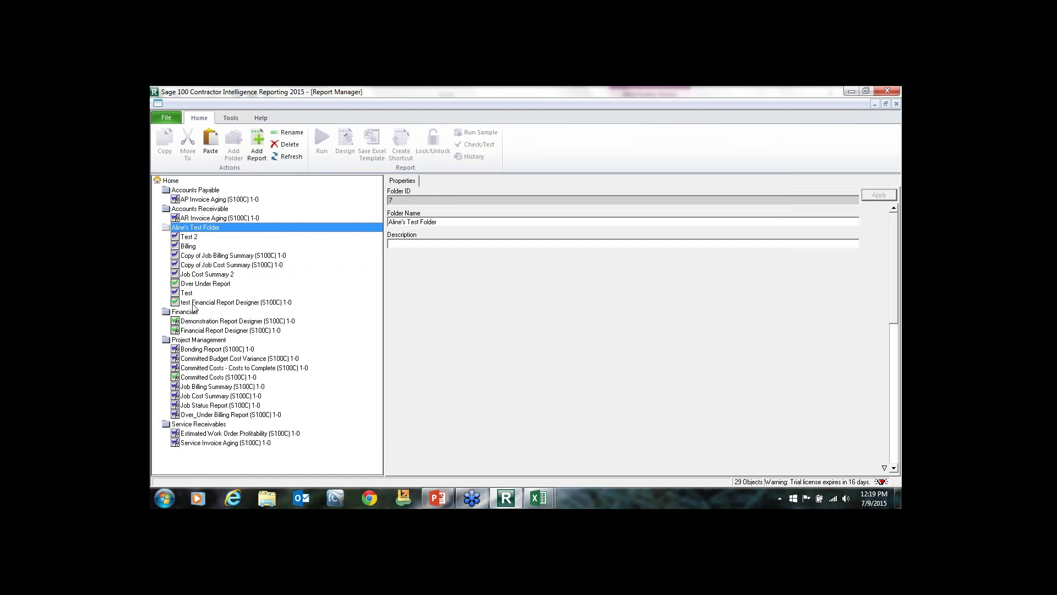
Review Test 2's columns, opening the column field picker but cancelling without changes.
left_click(202, 239)
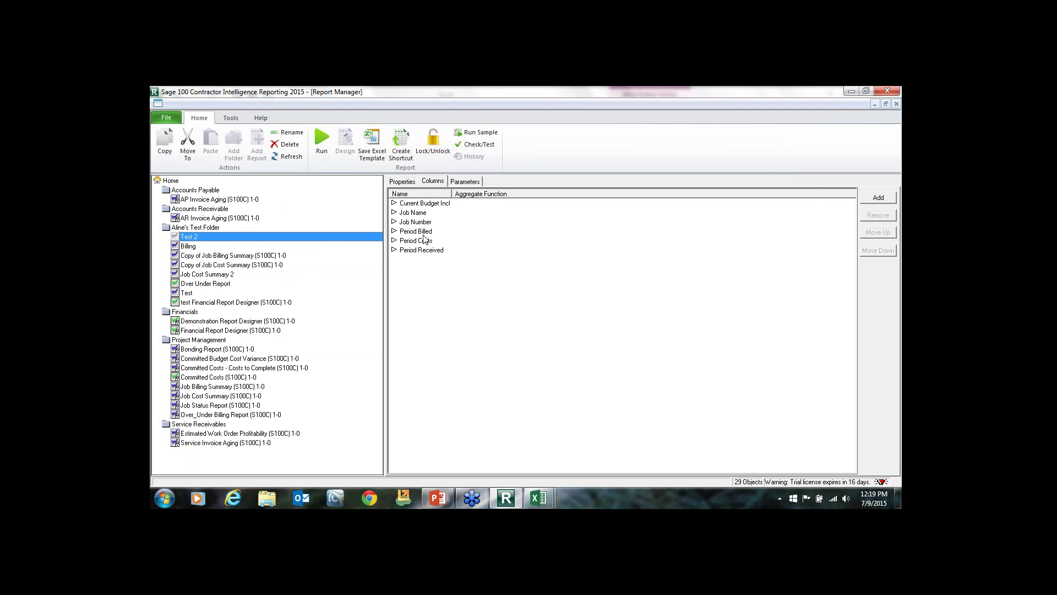
left_click(471, 238)
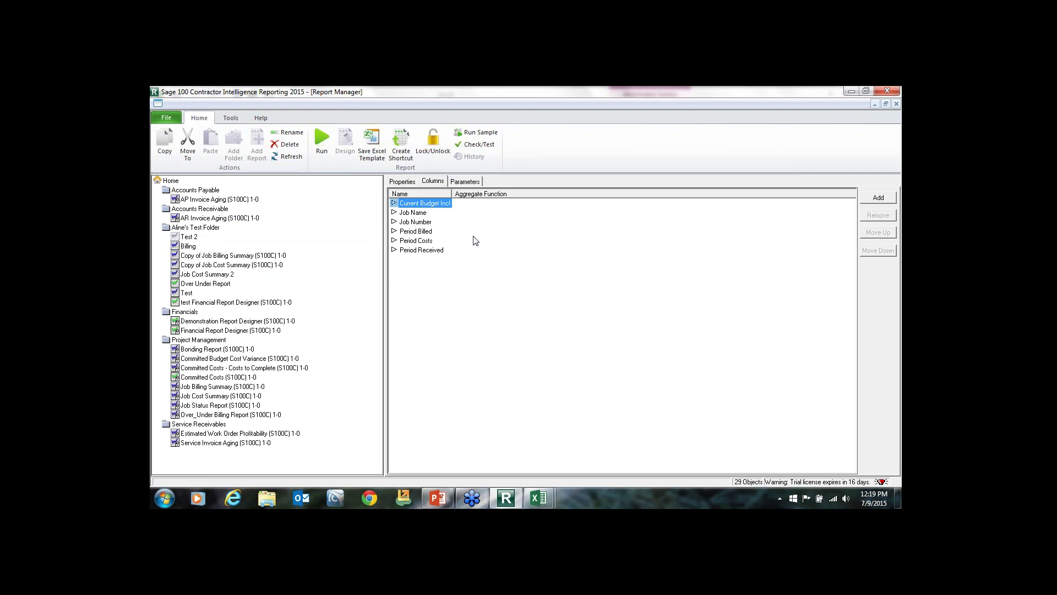
left_click(871, 199)
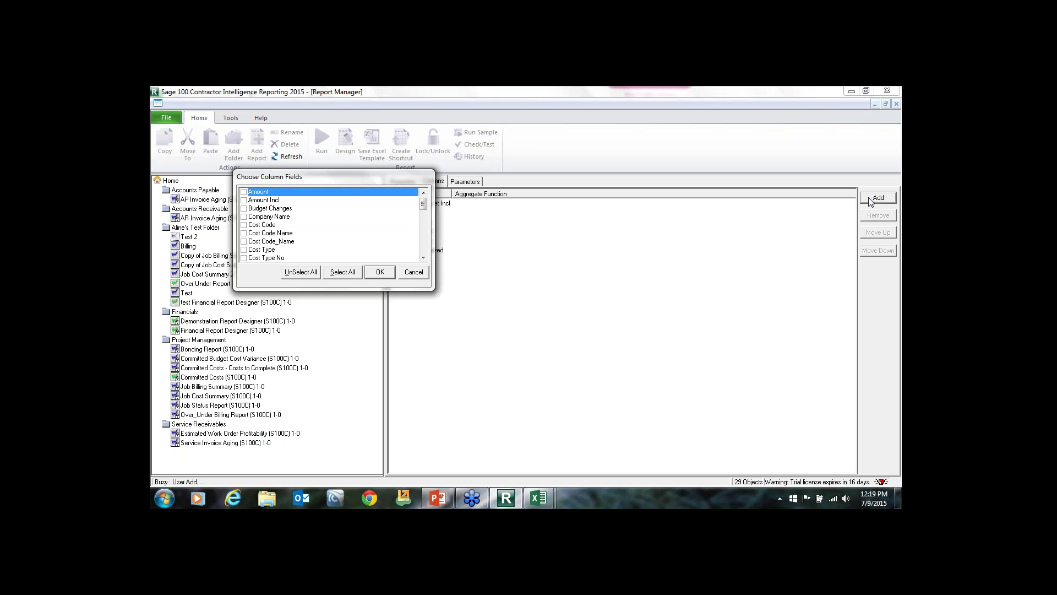
left_click(412, 272)
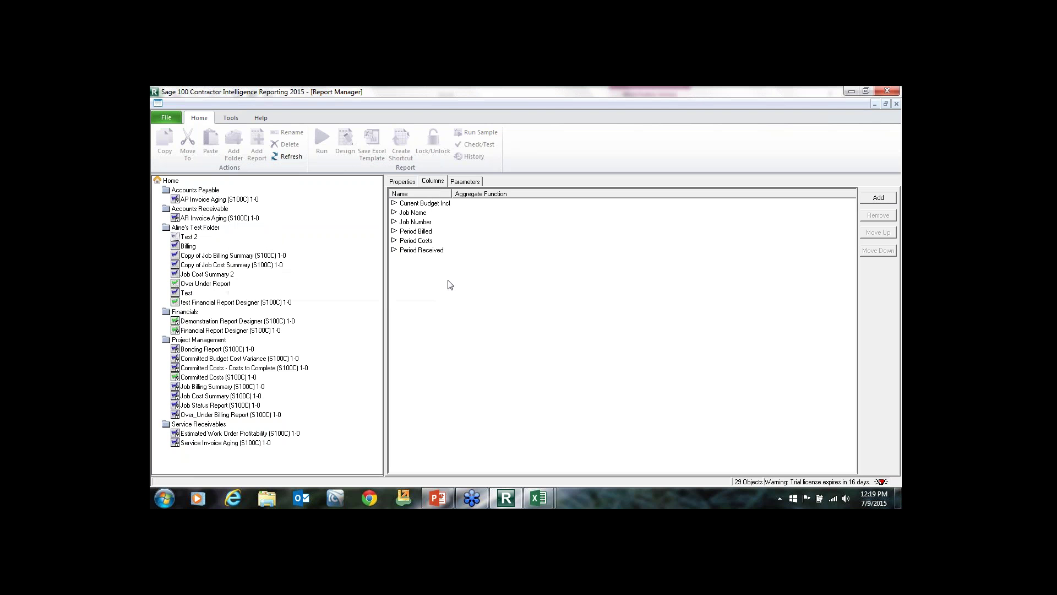
left_click(467, 182)
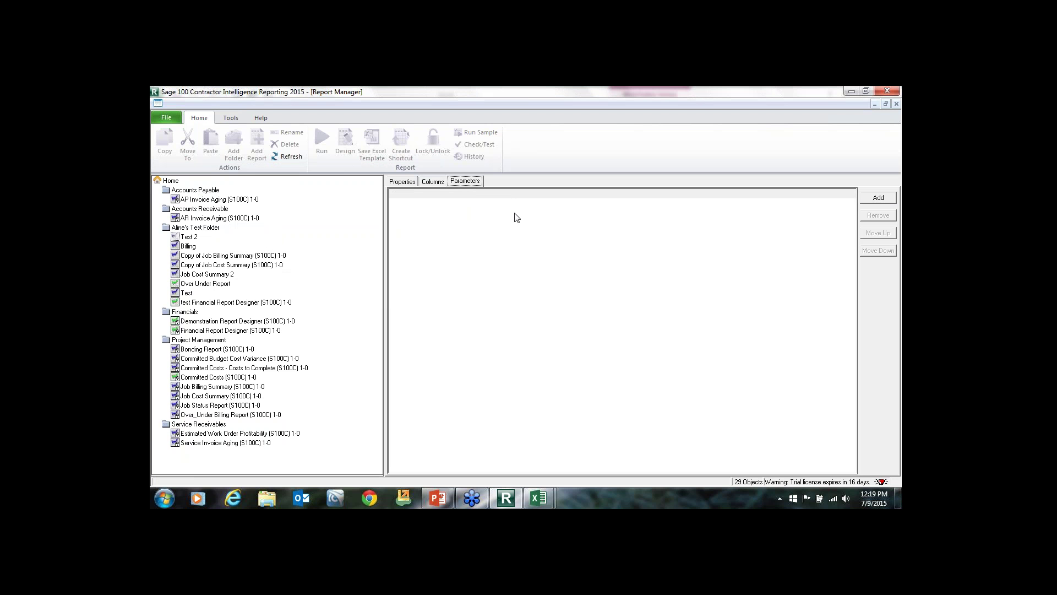
left_click(405, 182)
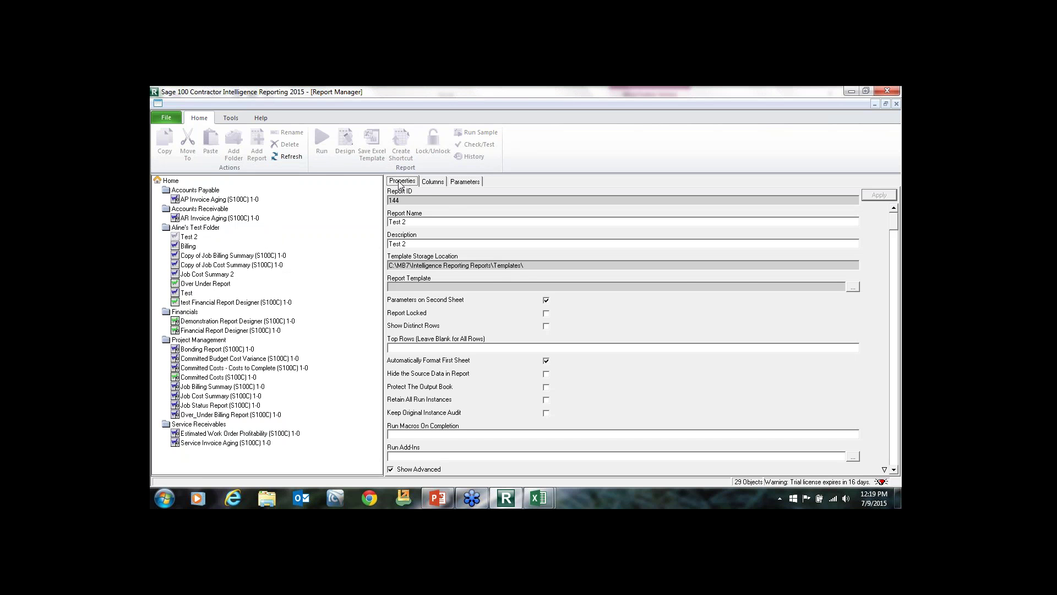
Run Test 2, dismiss the syntax error, and open Choose Filter Fields on its Parameters tab.
left_click(197, 235)
left_click(324, 142)
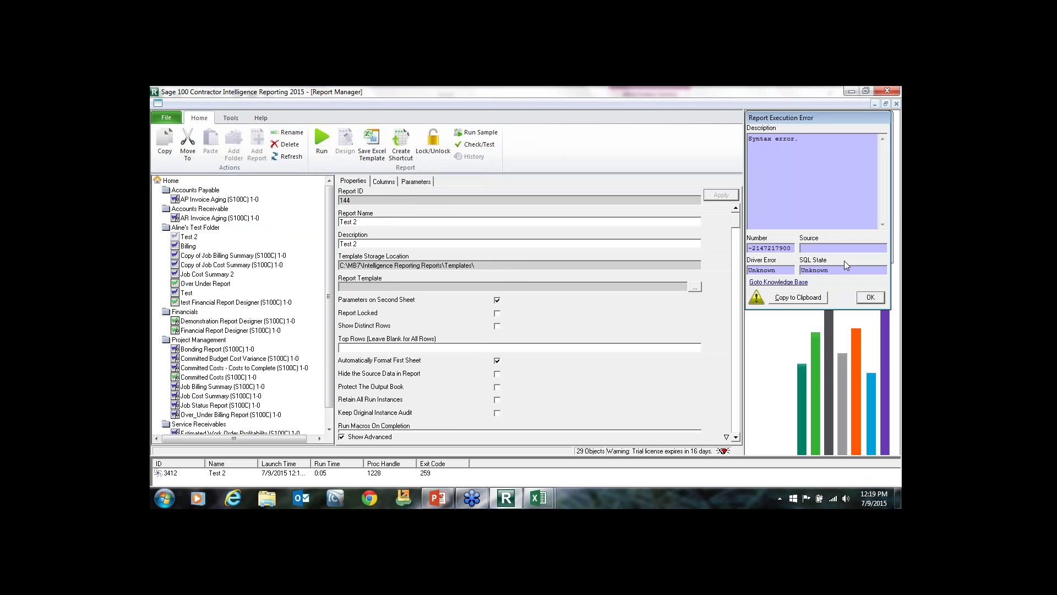
left_click(871, 297)
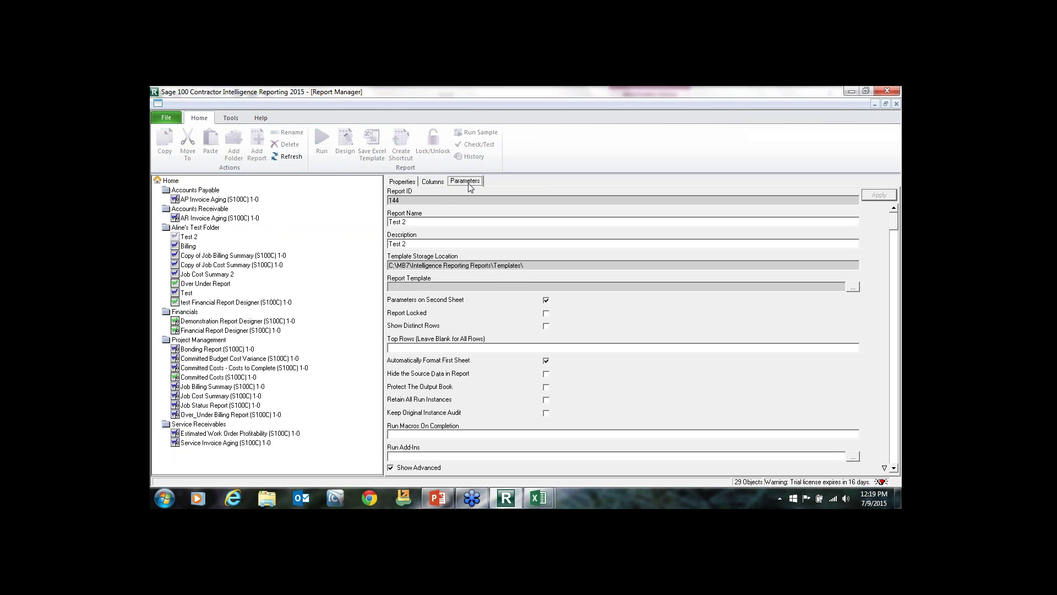
left_click(433, 181)
left_click(465, 181)
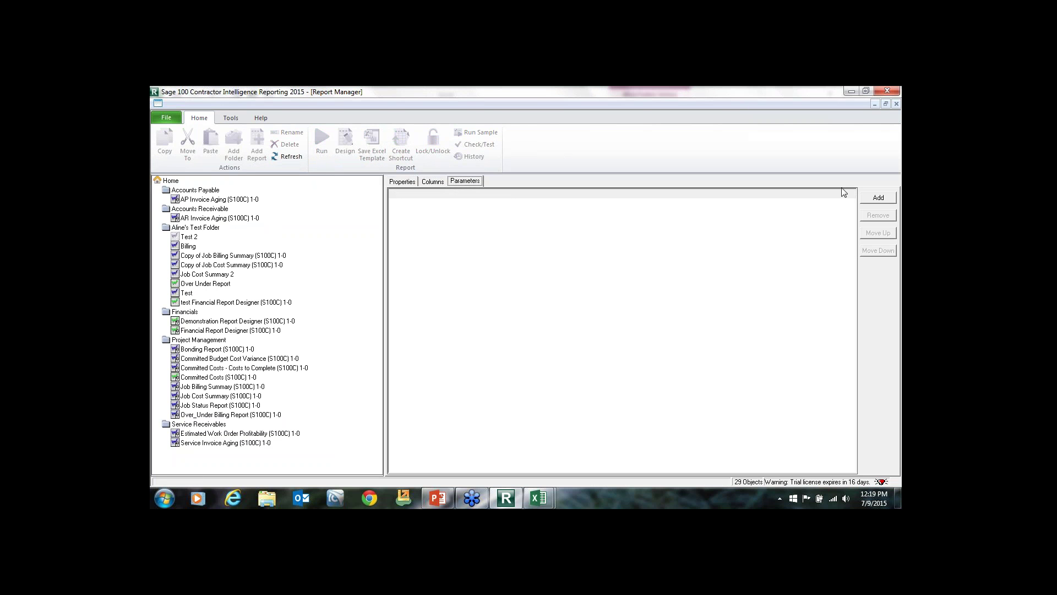
left_click(877, 197)
Add a Select Period parameter equal to 6 (30 June 2015).
left_click(487, 251)
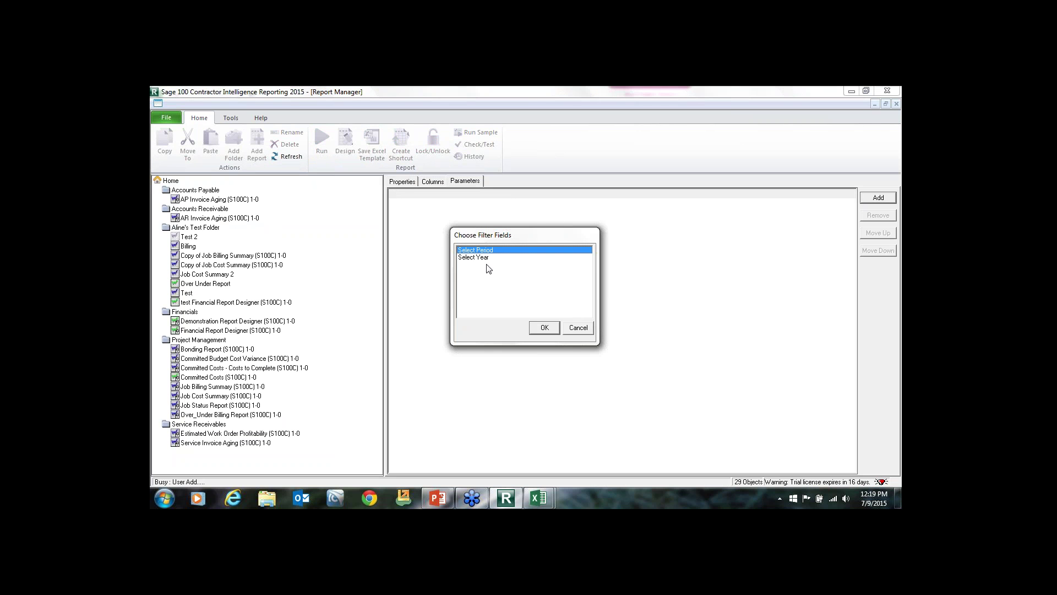
left_click(543, 328)
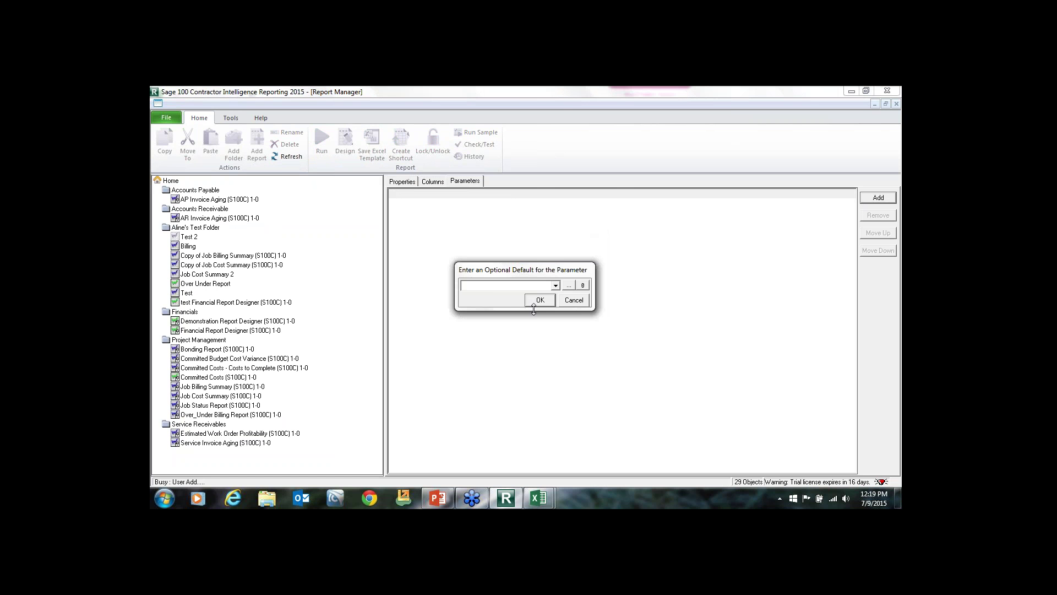
left_click(567, 285)
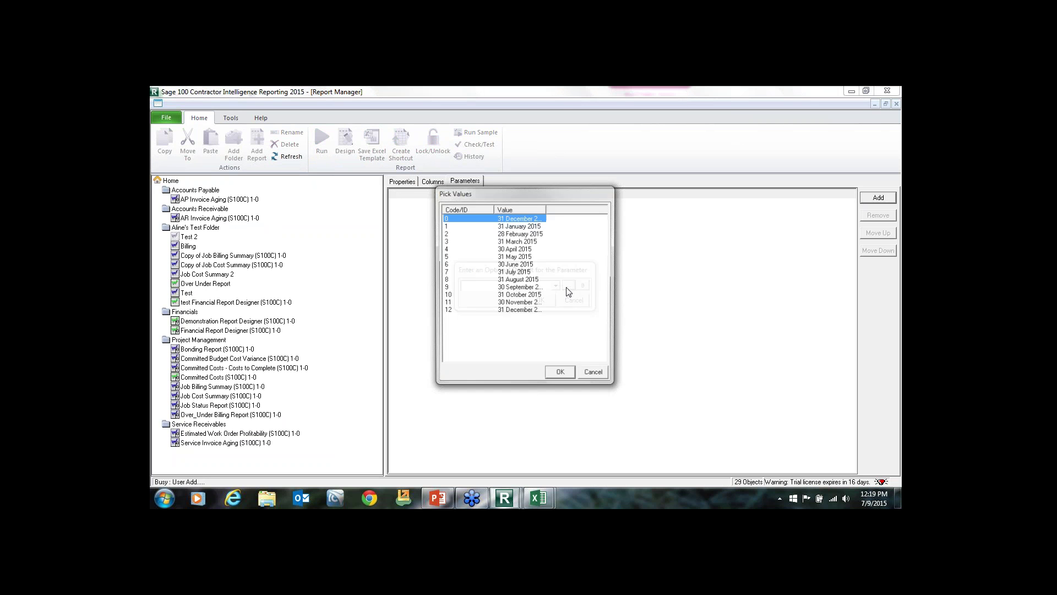
left_click(519, 265)
left_click(561, 374)
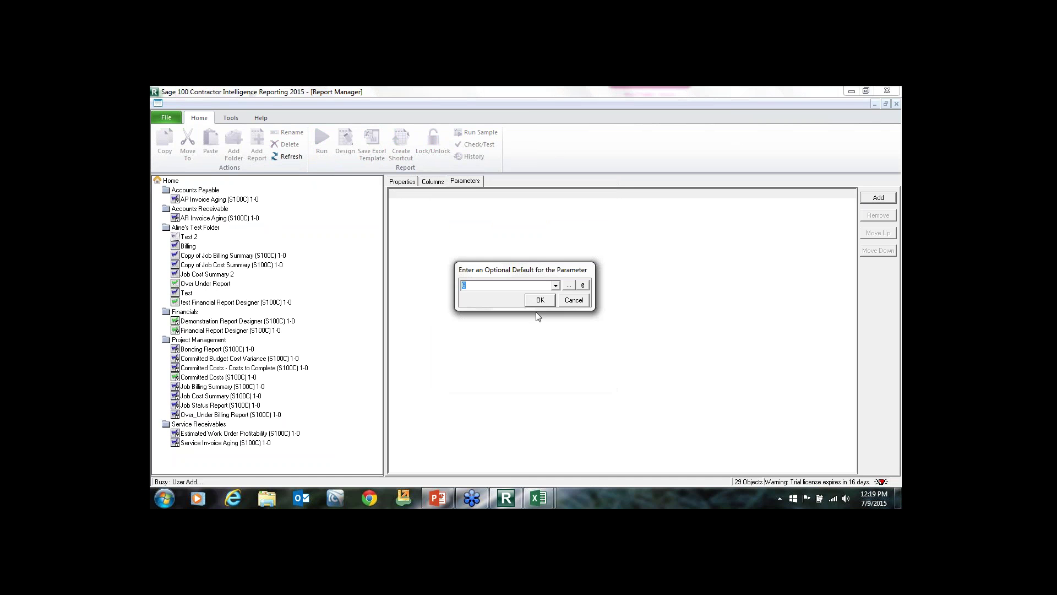
left_click(537, 301)
Add a Select Year parameter equal to 2015.
left_click(865, 199)
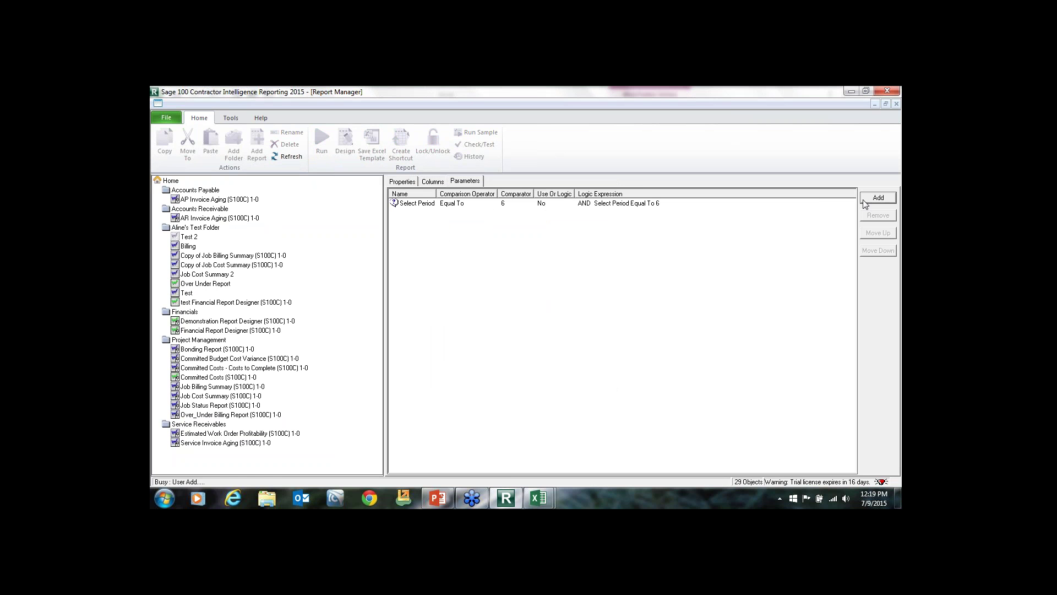
left_click(480, 257)
left_click(544, 327)
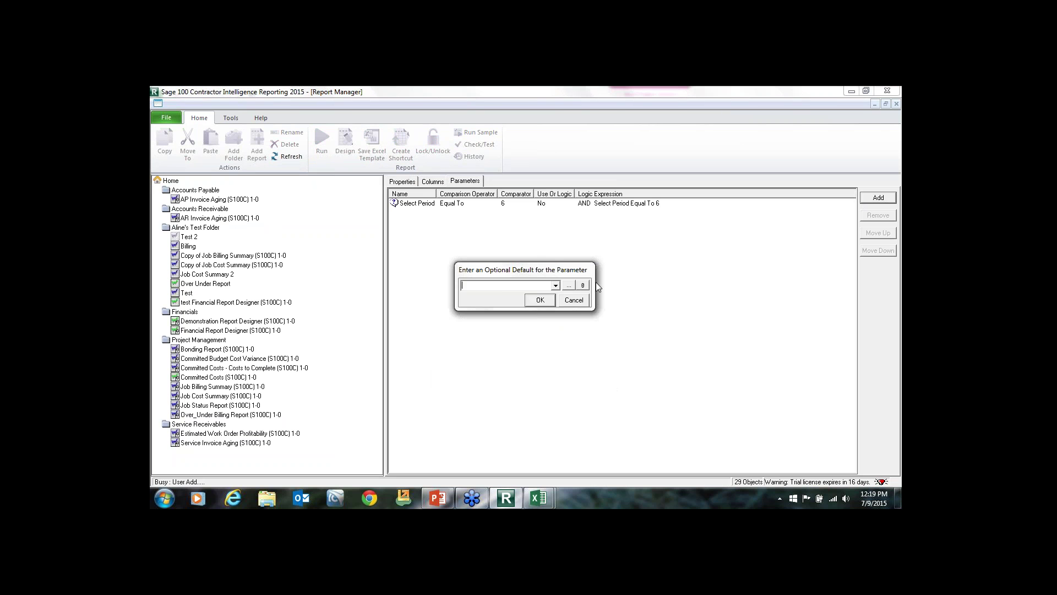
left_click(569, 285)
left_click(555, 285)
left_click(478, 301)
left_click(535, 301)
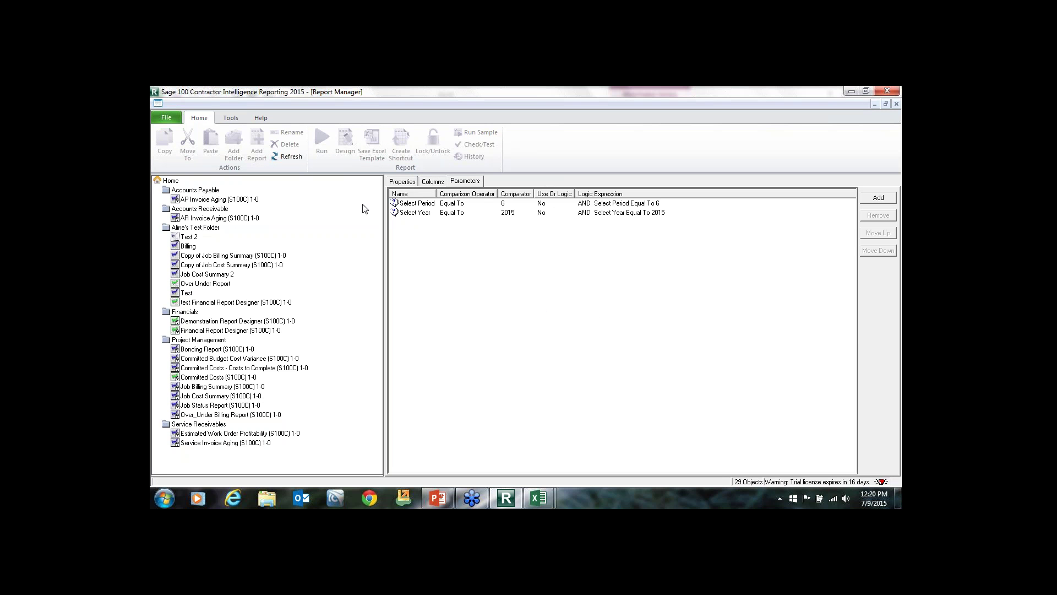
left_click(185, 237)
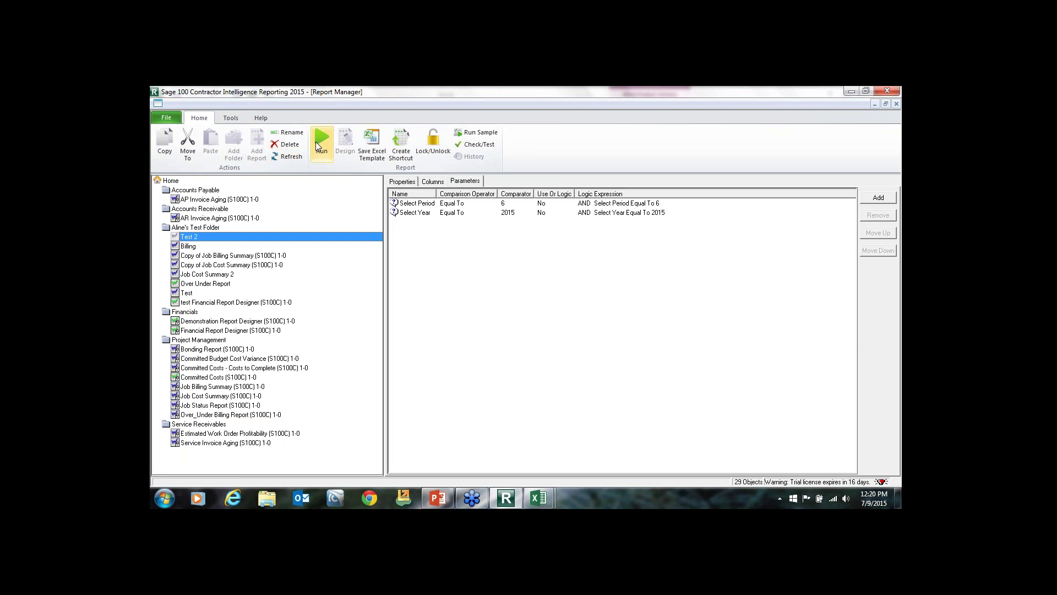
Run Test 2 with period 6 and year 2015 to produce the Excel workbook.
left_click(317, 138)
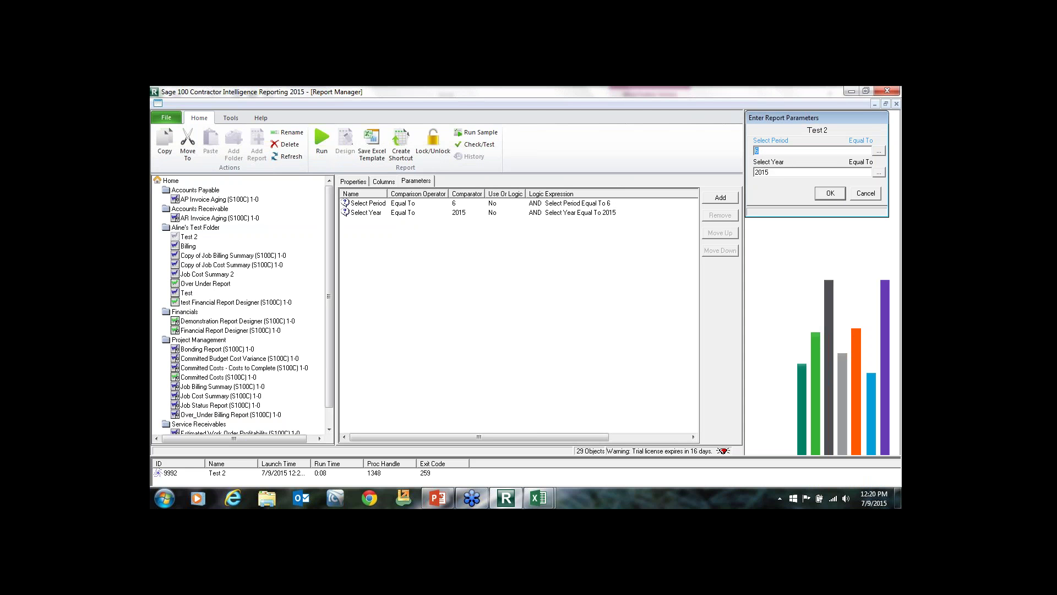
left_click(825, 194)
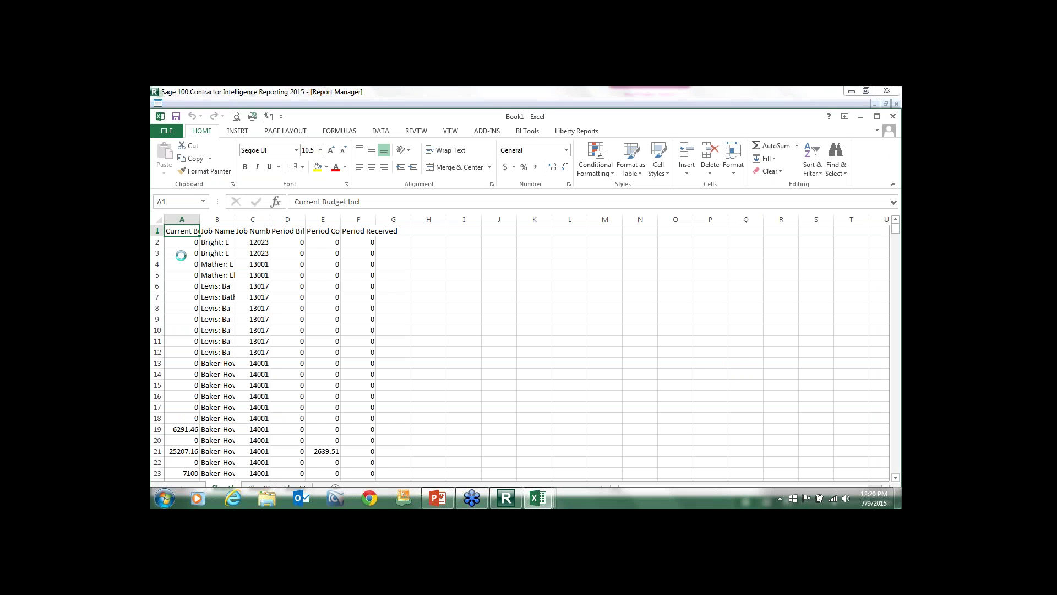
Maximize the Excel output, check Sheet2's report info and blank Sheet3, return to Sheet1, then minimize.
left_click(878, 120)
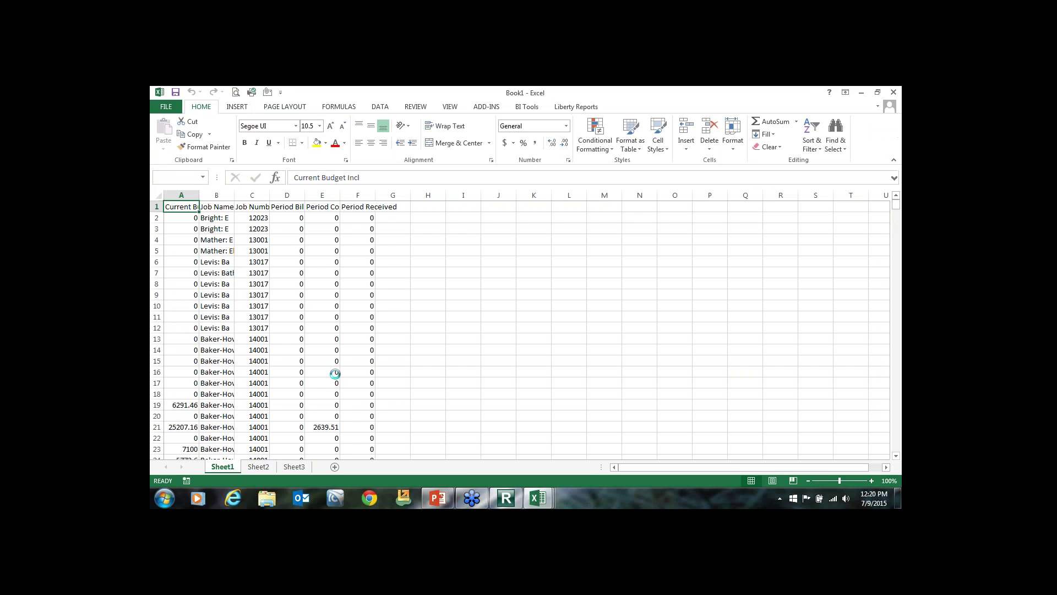
scroll(338, 378, "down", 3)
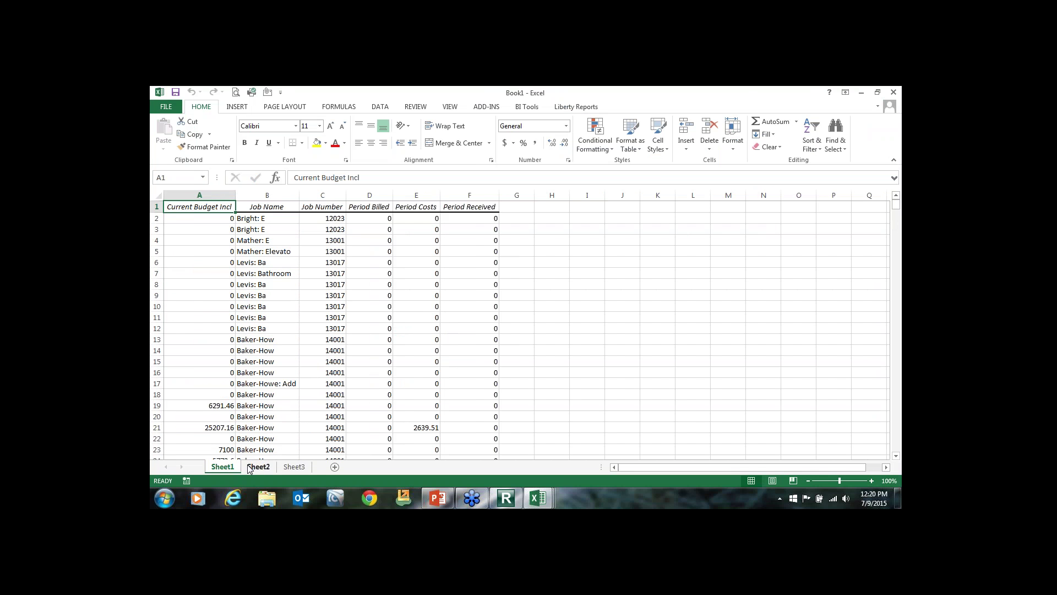
left_click(257, 467)
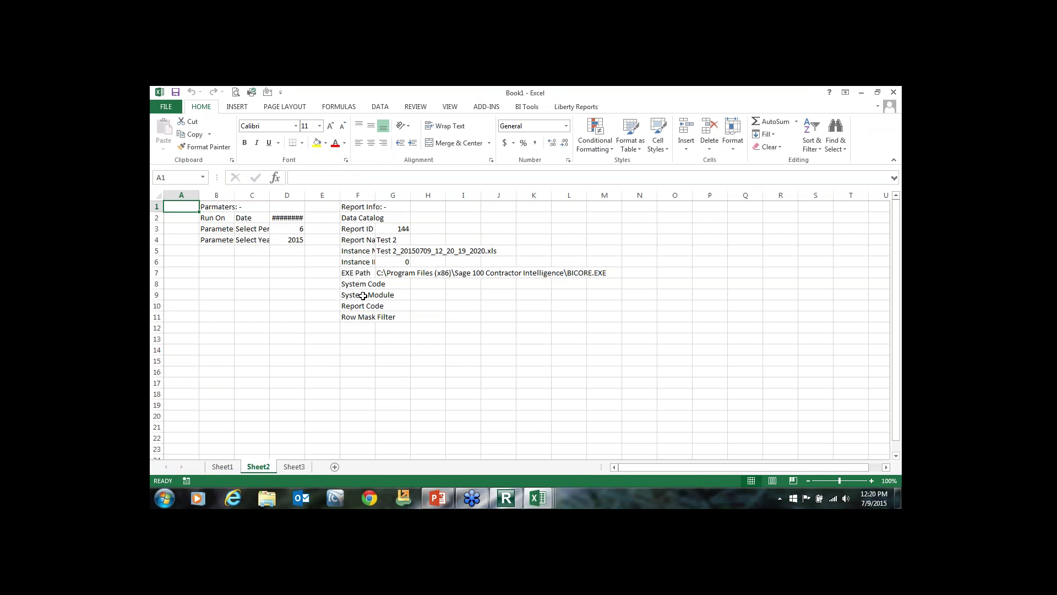
left_click(294, 467)
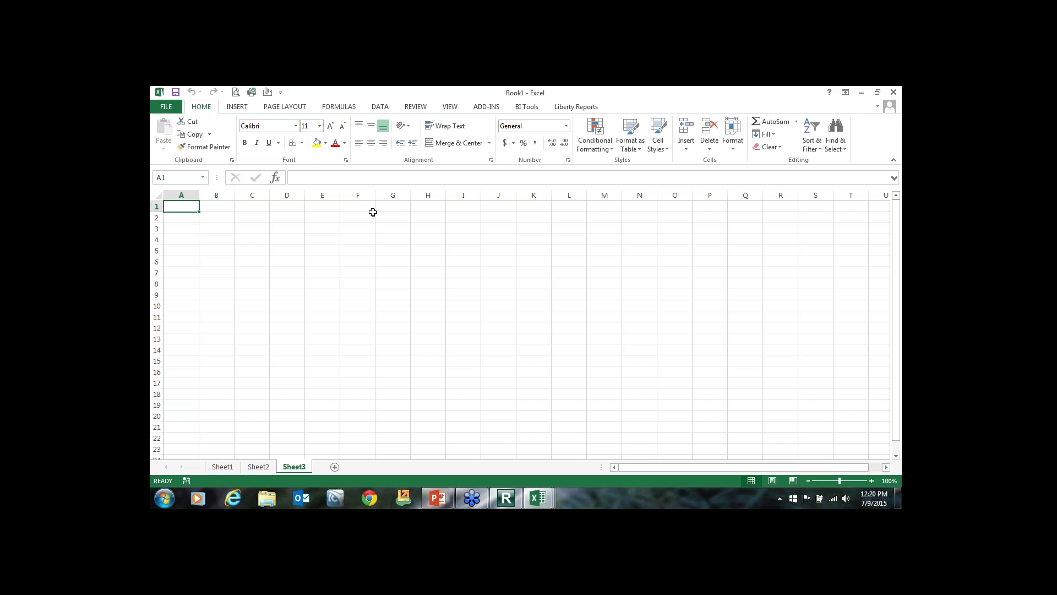
left_click(222, 467)
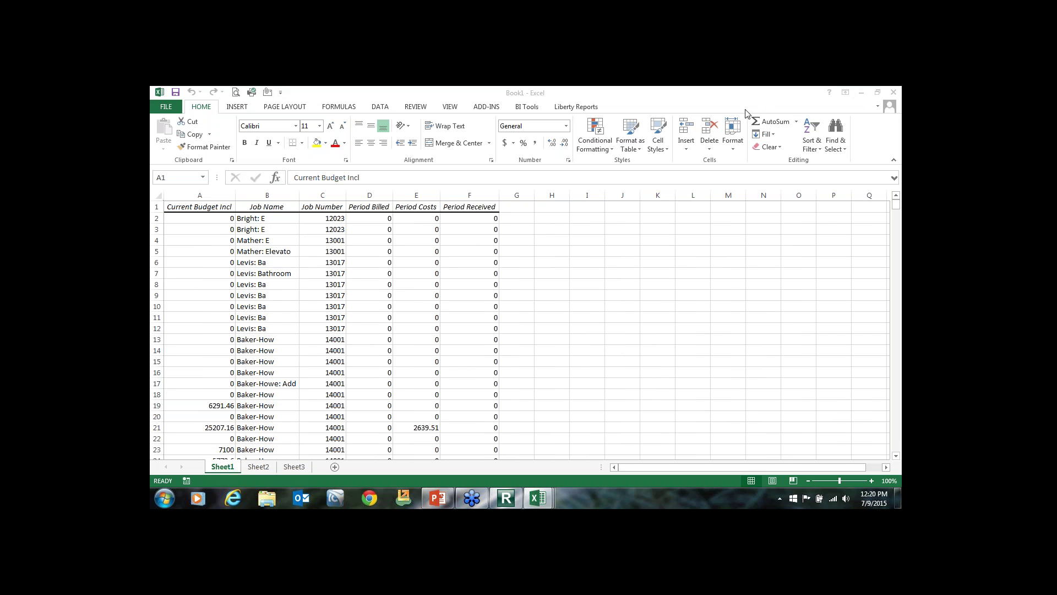
left_click(862, 94)
Select the Accounts Receivable folder, then view the locked Estimated Work Order Profitability (S100C) 1-0 report's description.
left_click(201, 209)
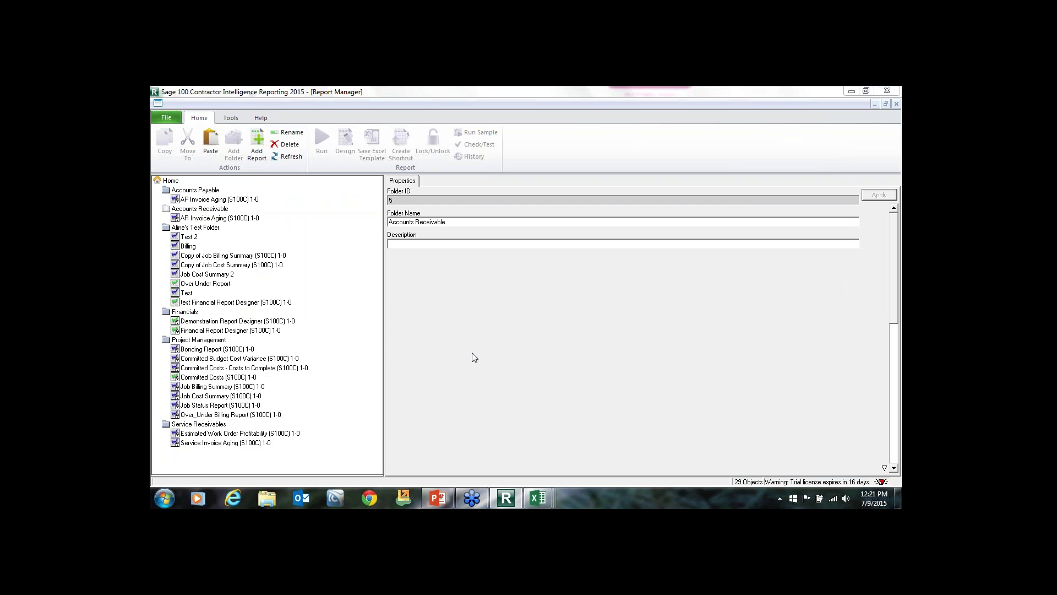
left_click(182, 434)
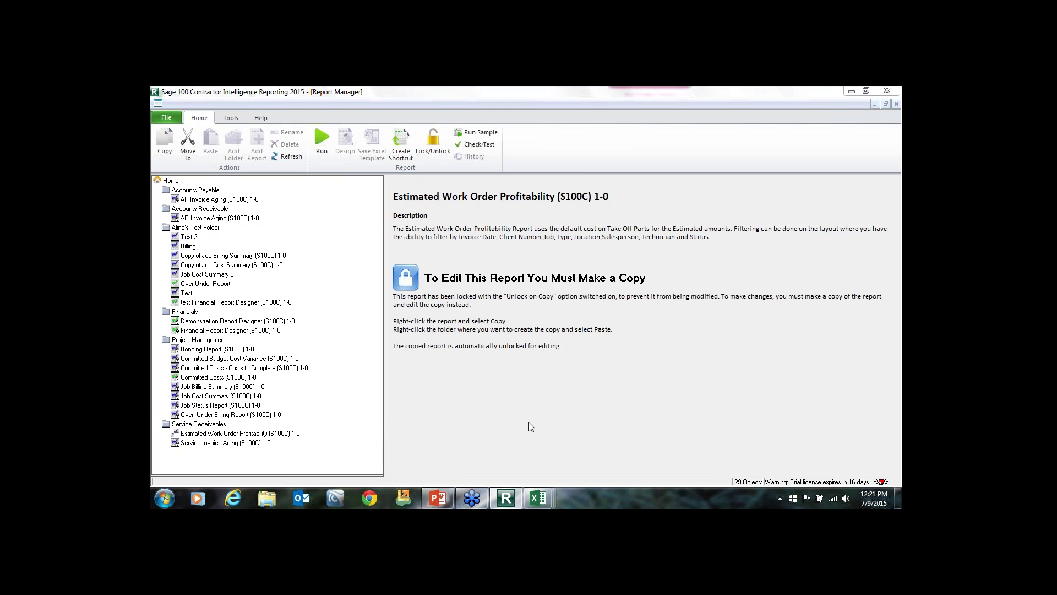
Run the PowerPoint slide show from the current slide and advance two slides to Standard Reports.
left_click(438, 498)
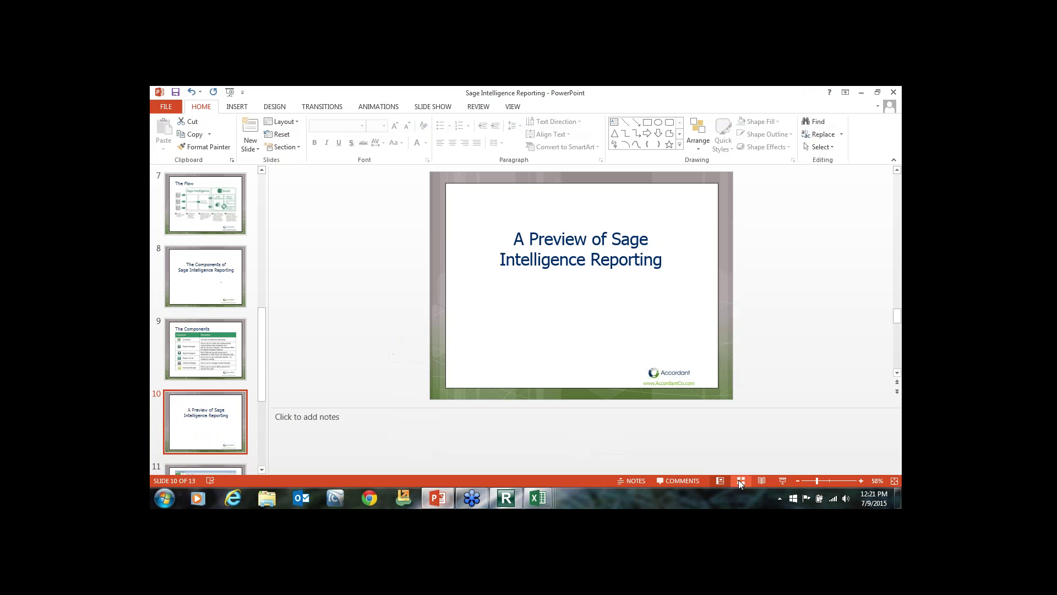
left_click(782, 481)
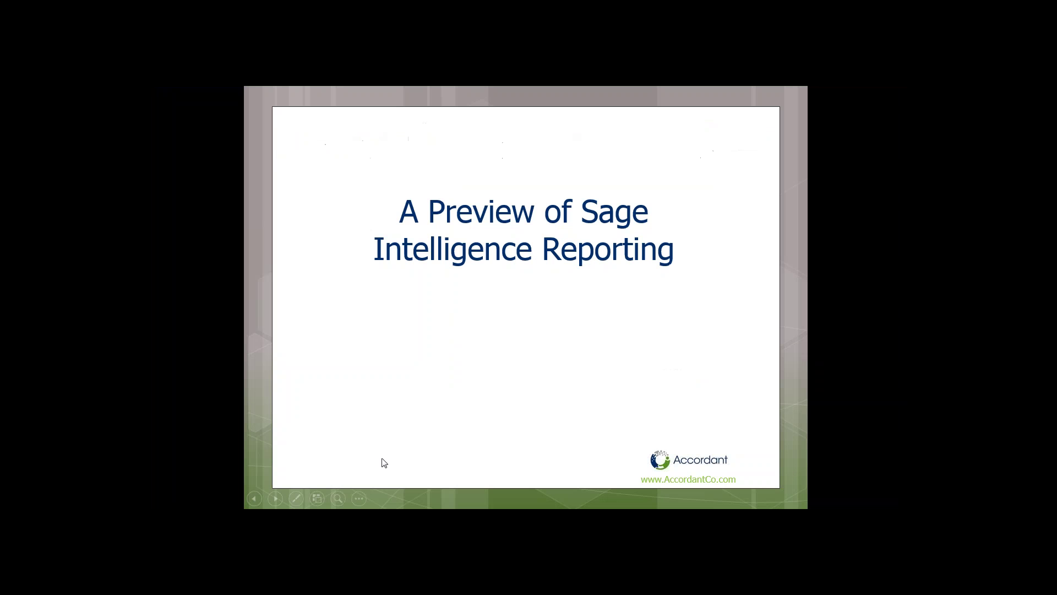
left_click(276, 499)
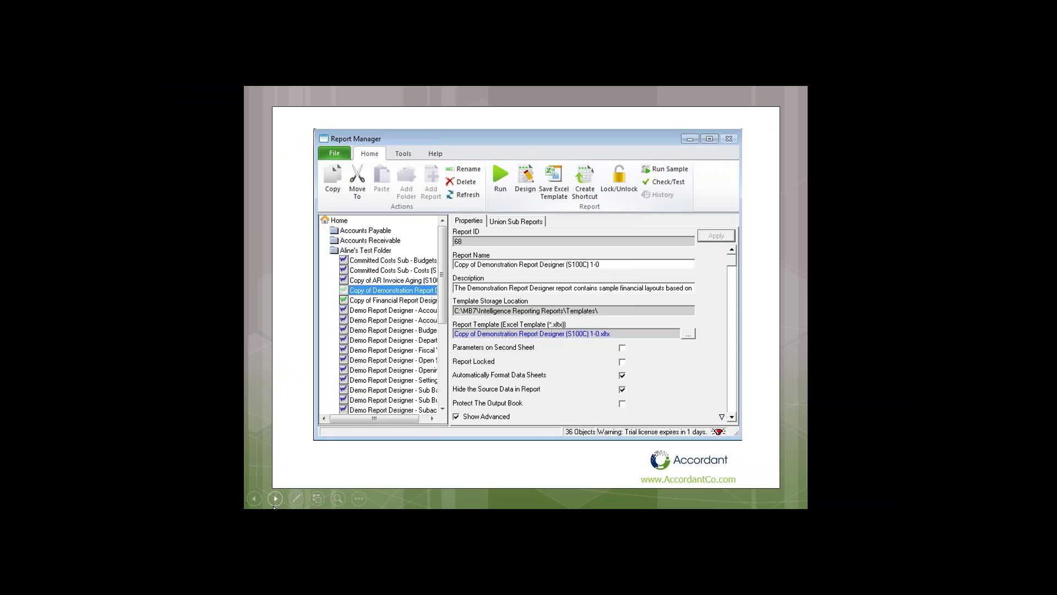
left_click(275, 499)
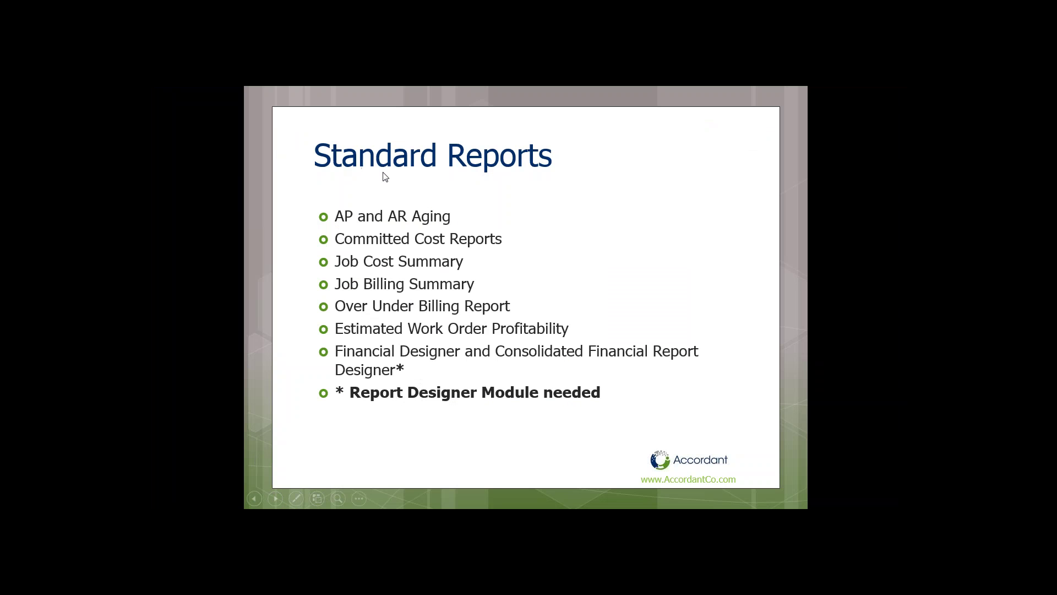